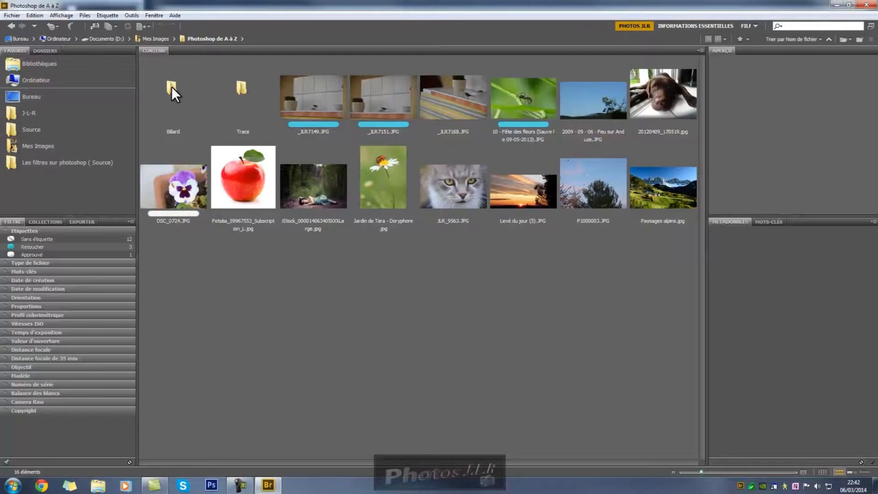
# - Open the Billard folder and open the six ball images j0437050.png through j0437055.png in Adobe Photoshop CS6
pyautogui.doubleClick(172, 87)
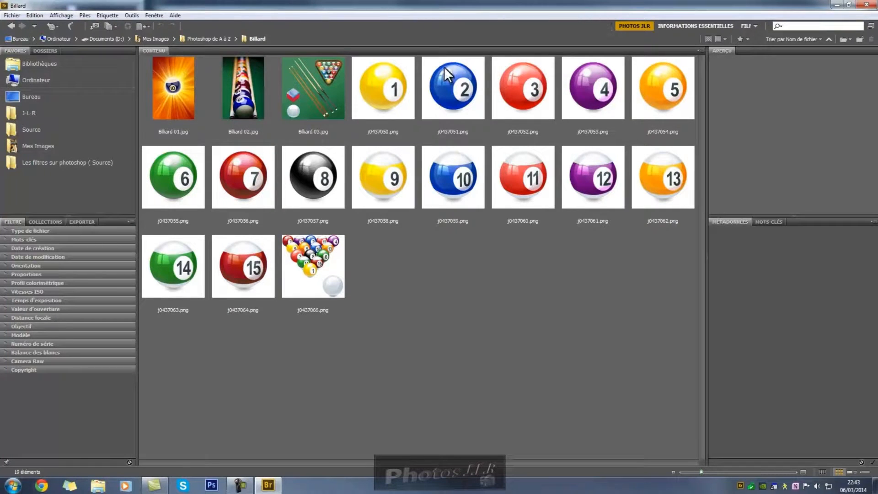
pyautogui.click(387, 87)
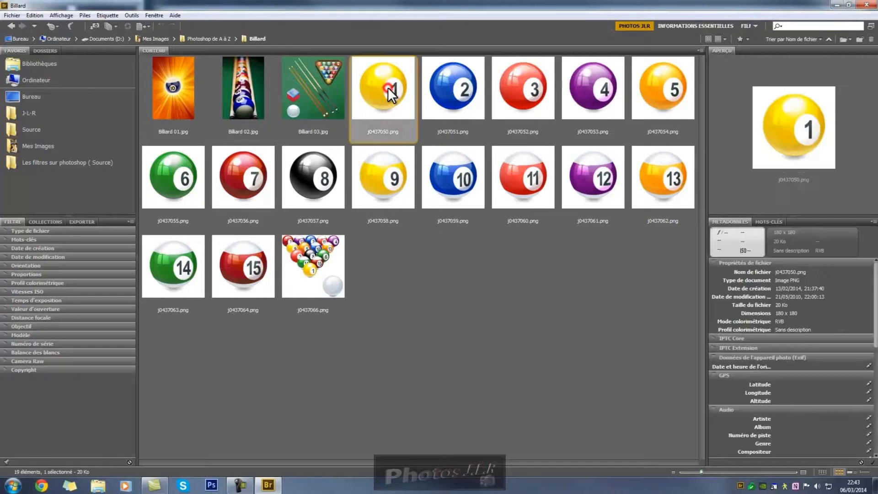
pyautogui.keyDown('shift'); pyautogui.click(180, 180); pyautogui.keyUp('shift')
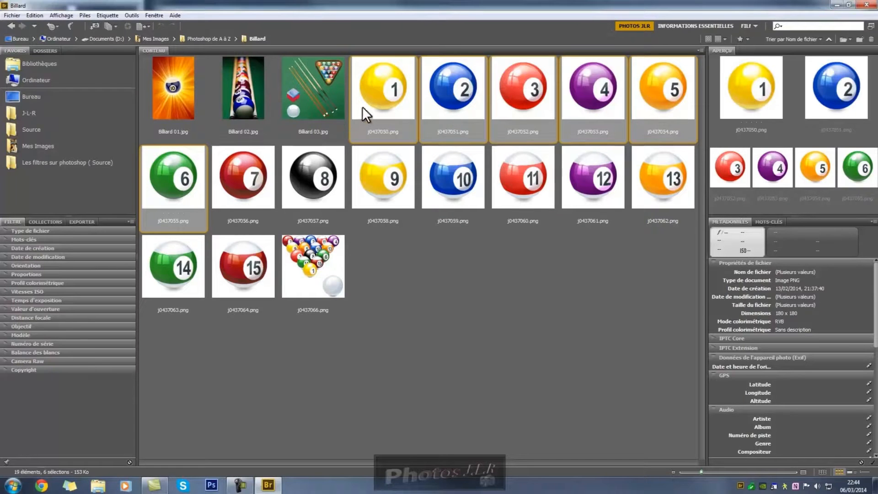
pyautogui.rightClick(385, 94)
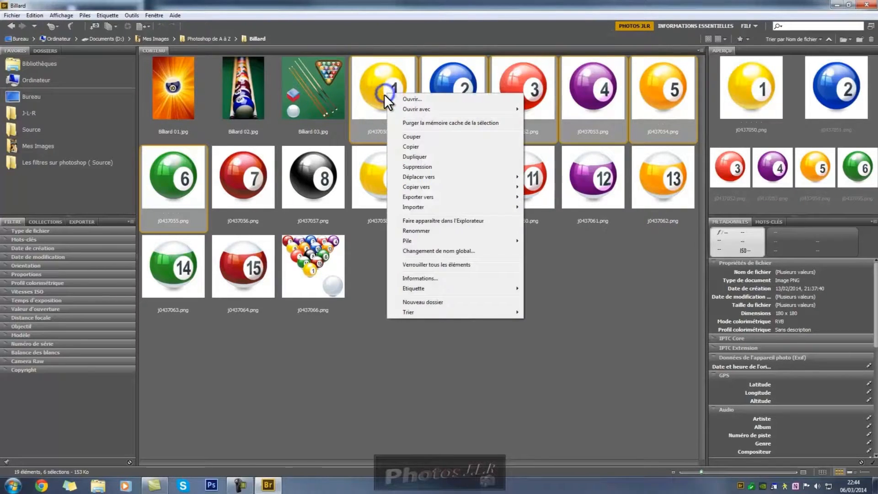
pyautogui.moveTo(433, 109)
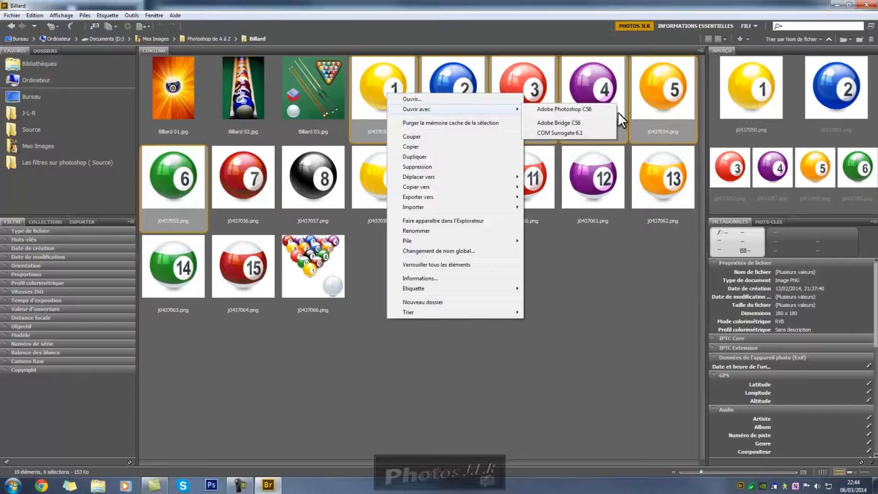
pyautogui.click(592, 110)
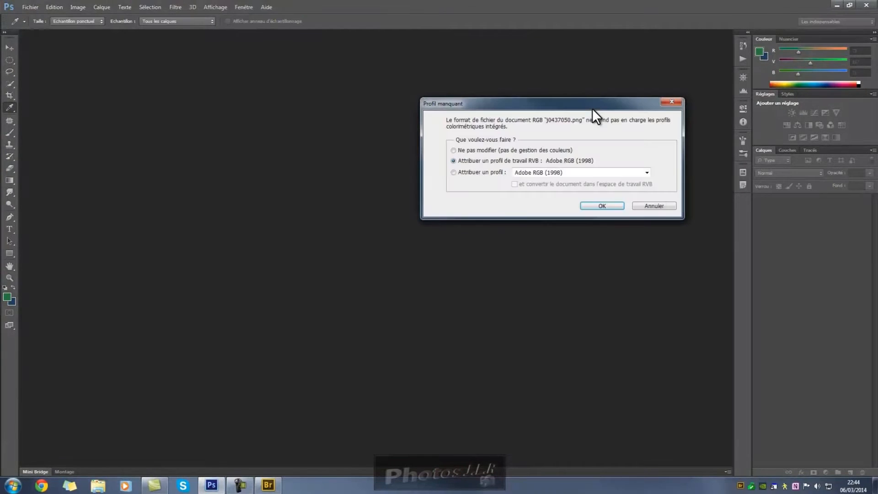
# - Assign the Adobe RGB (1998) working profile to each of the six ball images as they open
pyautogui.moveTo(583, 103); pyautogui.dragTo(490, 86)
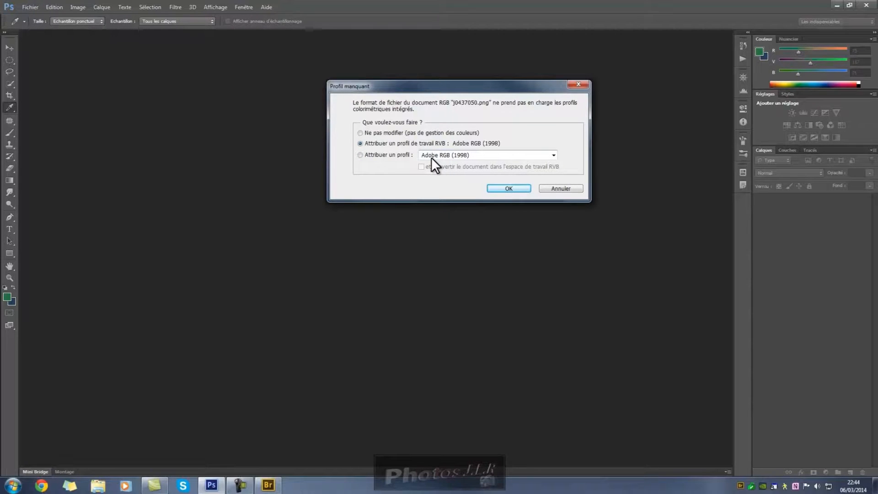
pyautogui.click(508, 188)
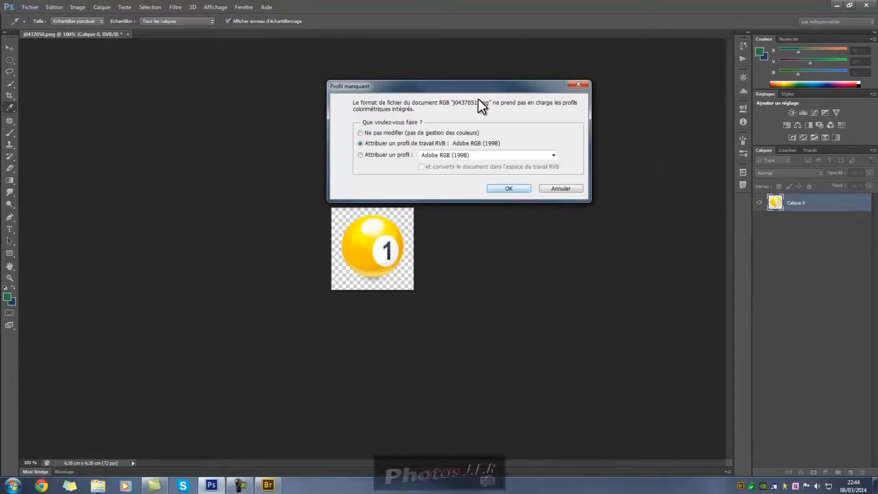
pyautogui.click(508, 187)
pyautogui.click(507, 187)
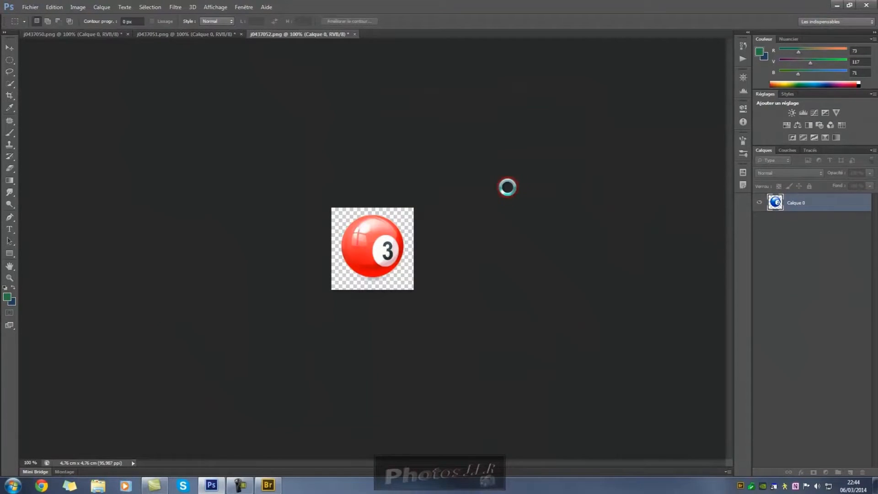
pyautogui.click(507, 187)
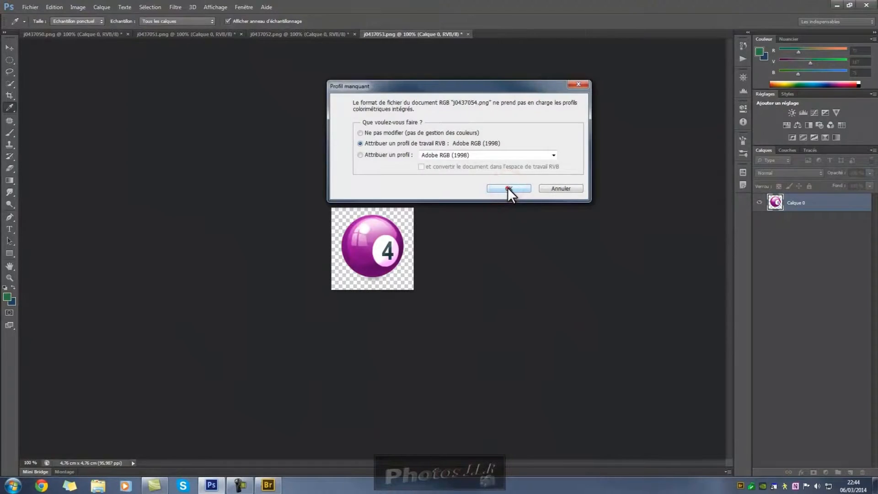
pyautogui.click(507, 188)
pyautogui.click(508, 187)
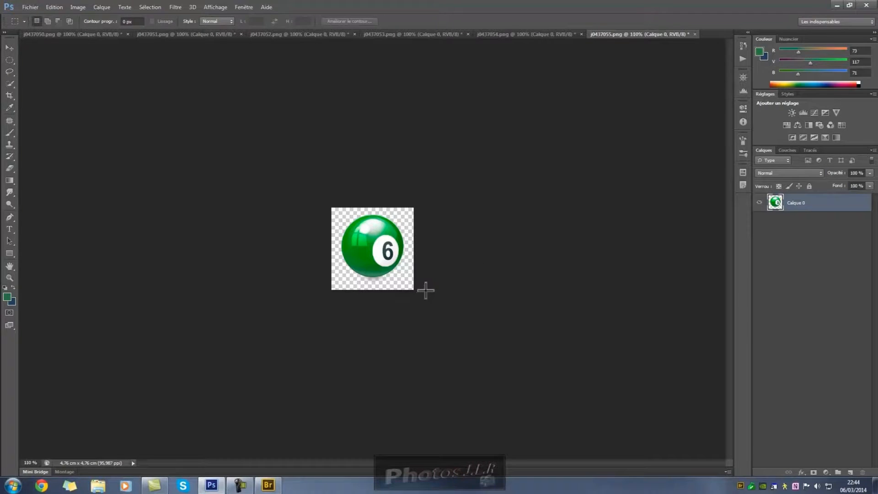
# - Examine the green 6 ball's background up close and compare it with its thumbnail in Bridge, returning to Photoshop
pyautogui.scroll(11, 425, 291)
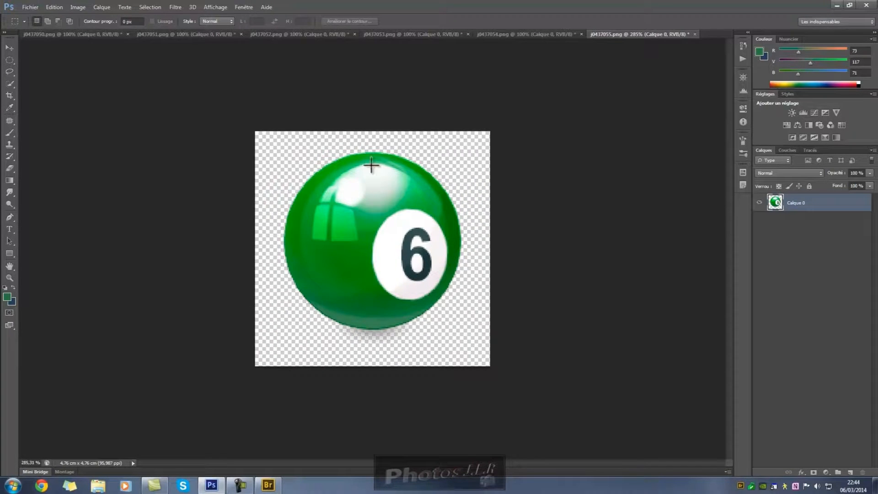
pyautogui.click(273, 486)
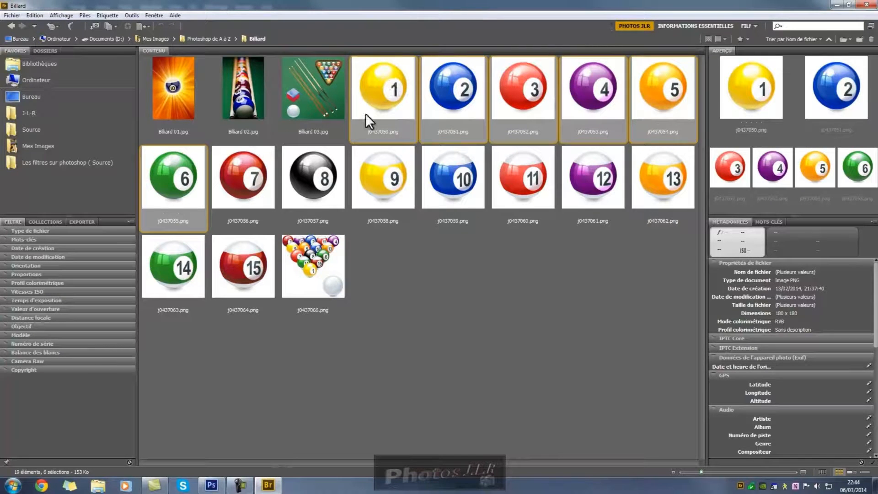
pyautogui.click(211, 485)
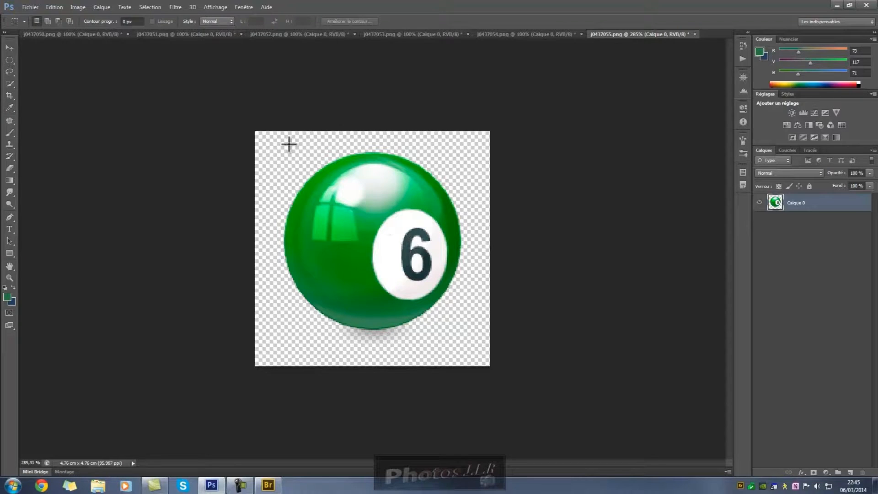
# - Save a JPEG copy of the green 6 ball as Tuto in the Billard folder, with quality 12 (Maximum) and the "de base optimisé" format
pyautogui.click(28, 6)
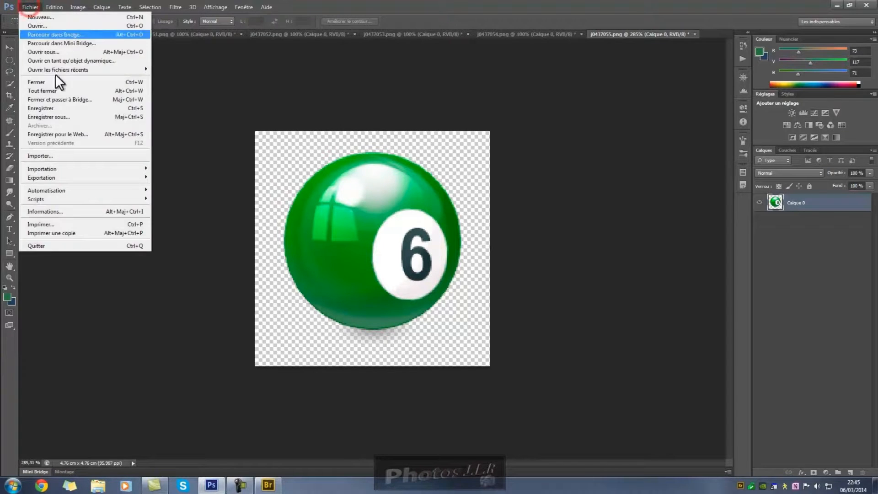
pyautogui.click(56, 118)
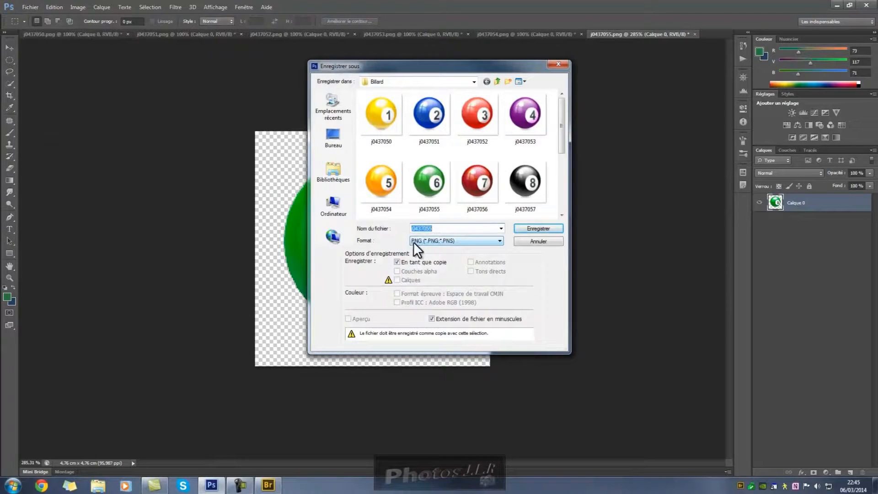
pyautogui.click(500, 241)
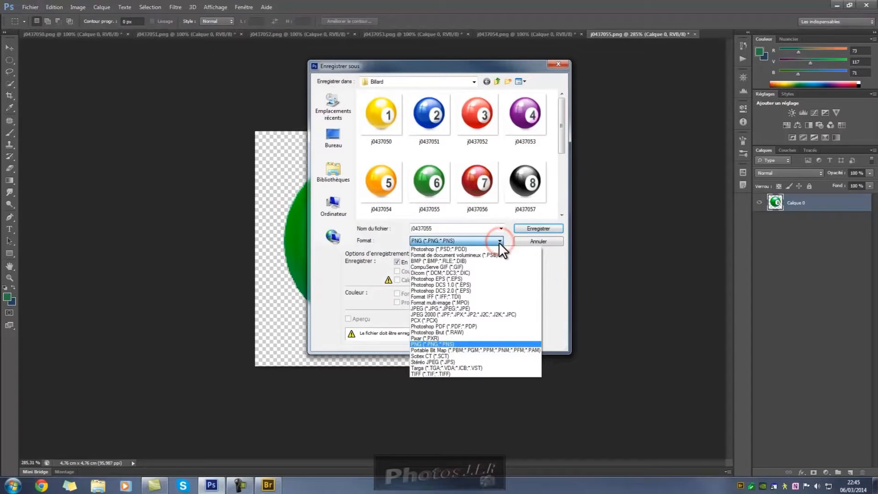
pyautogui.click(448, 307)
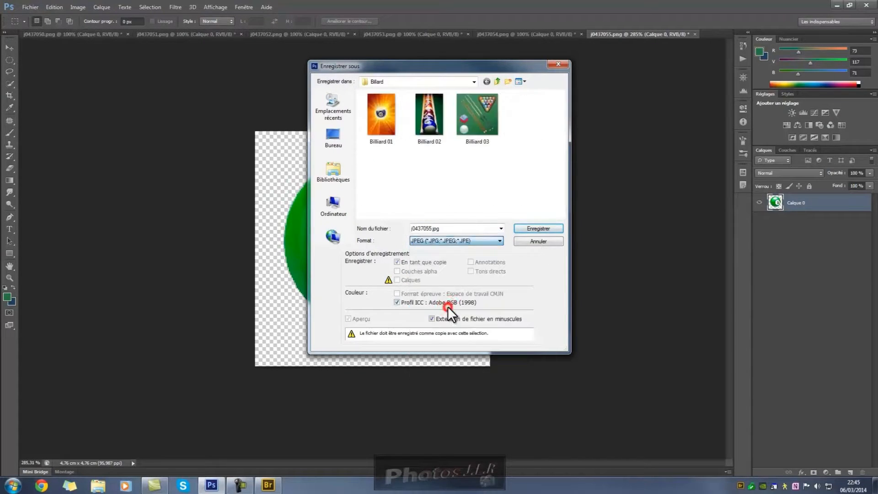
pyautogui.doubleClick(441, 224)
pyautogui.write('Tuto')
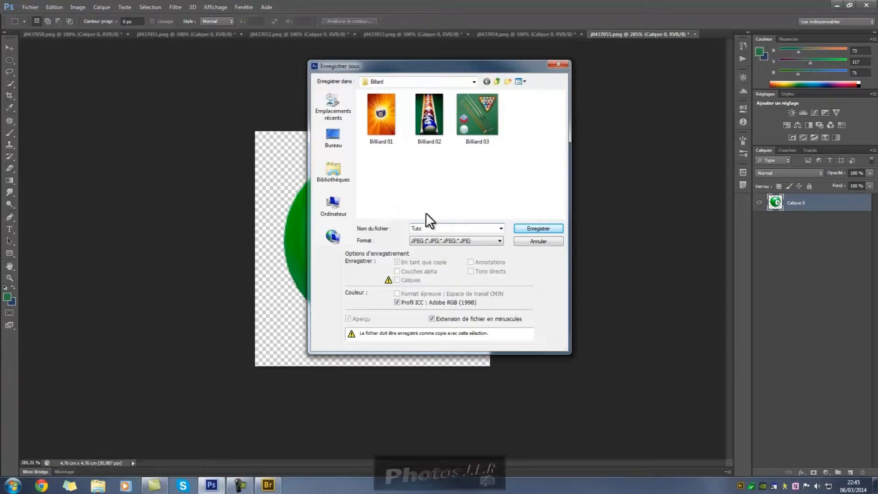
pyautogui.click(541, 228)
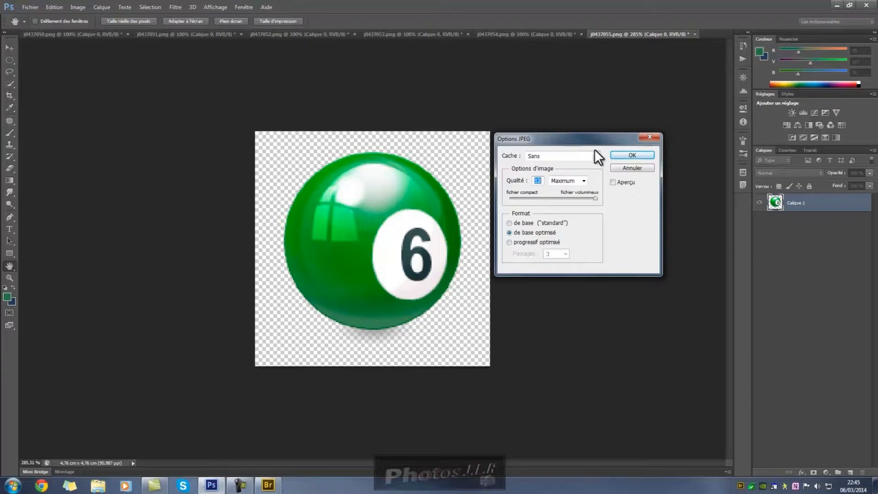
pyautogui.moveTo(590, 142); pyautogui.dragTo(602, 135)
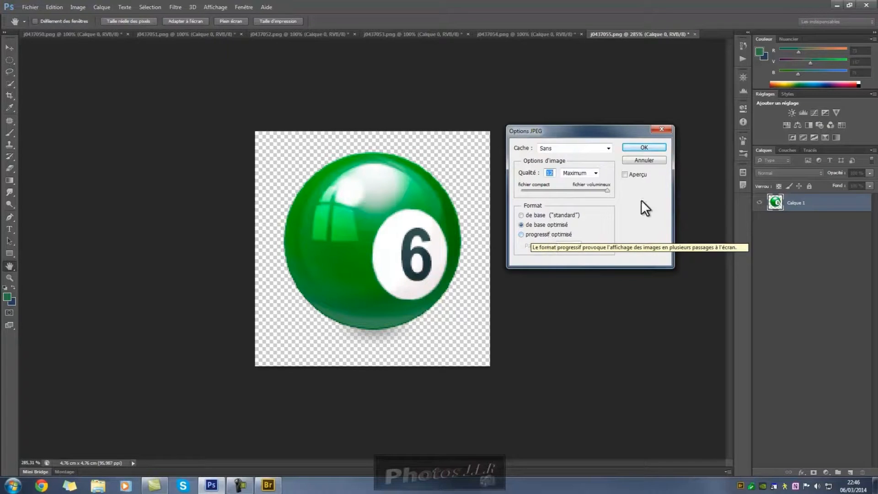
pyautogui.moveTo(641, 133); pyautogui.dragTo(648, 121)
pyautogui.click(650, 136)
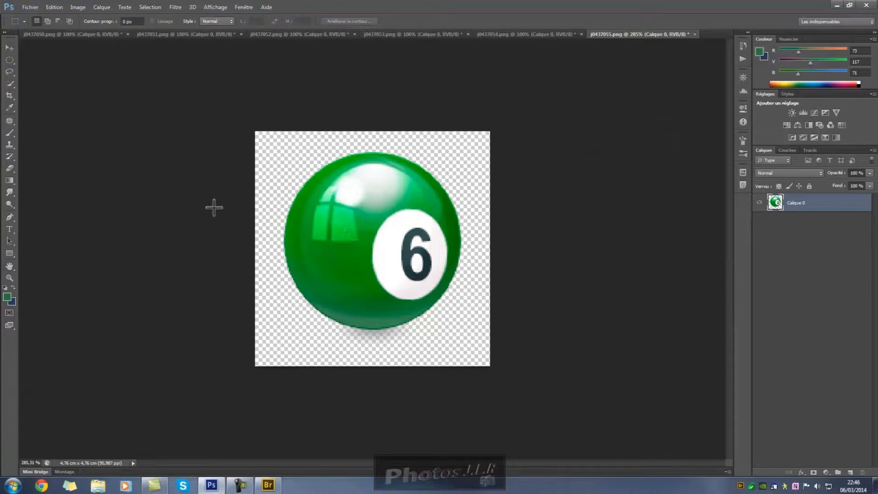
# - Open Tuto.jpg from Bridge in Photoshop to examine its background up close, and close the image
pyautogui.click(269, 486)
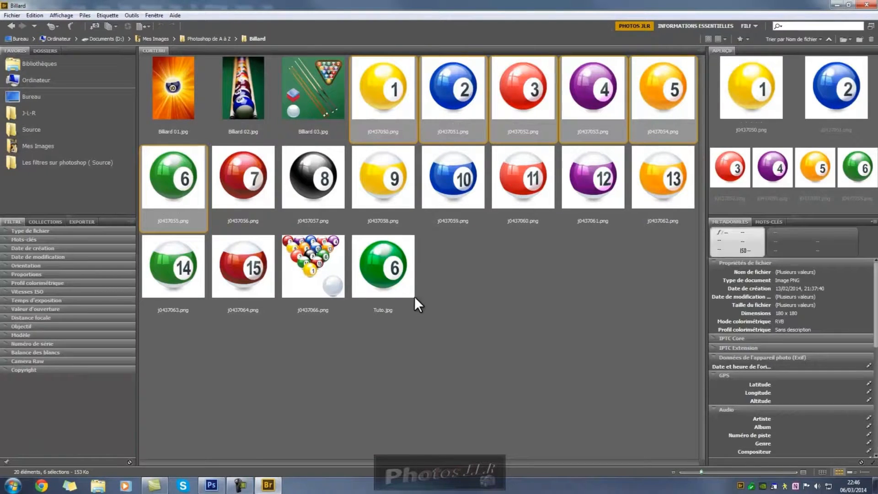
pyautogui.rightClick(392, 273)
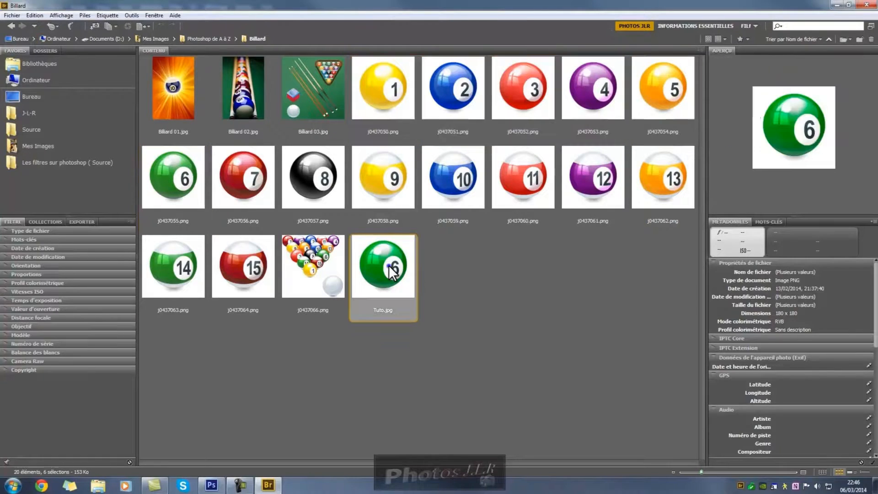
pyautogui.moveTo(443, 37)
pyautogui.click(598, 35)
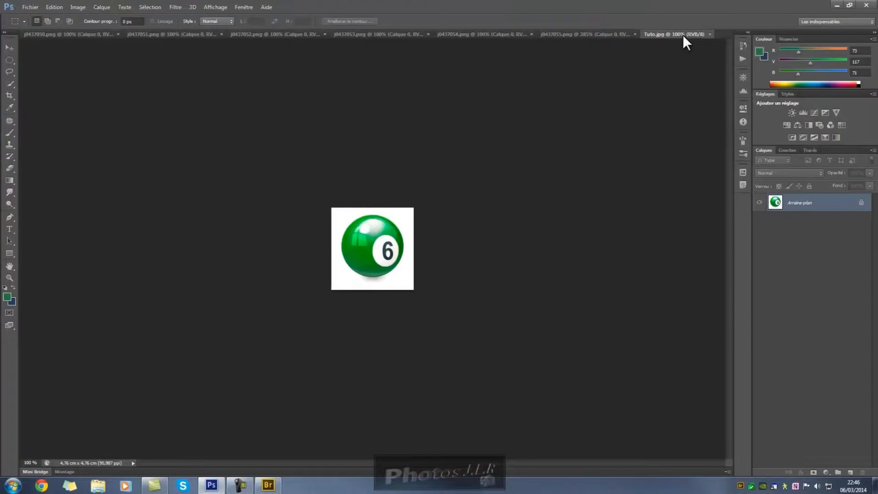
pyautogui.scroll(1, 388, 252)
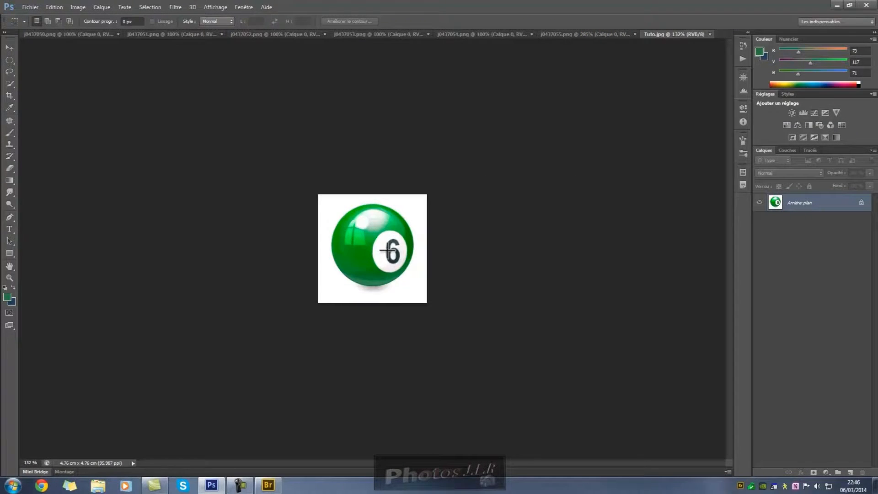
pyautogui.scroll(3, 387, 251)
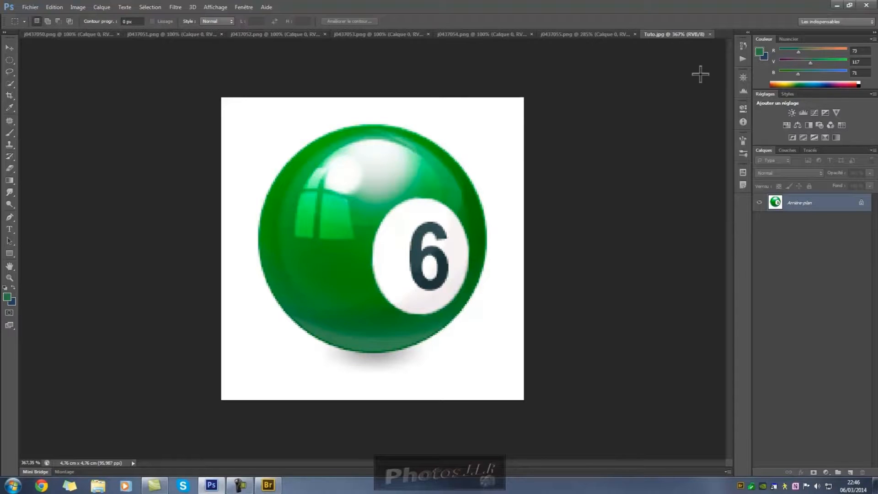
pyautogui.click(710, 34)
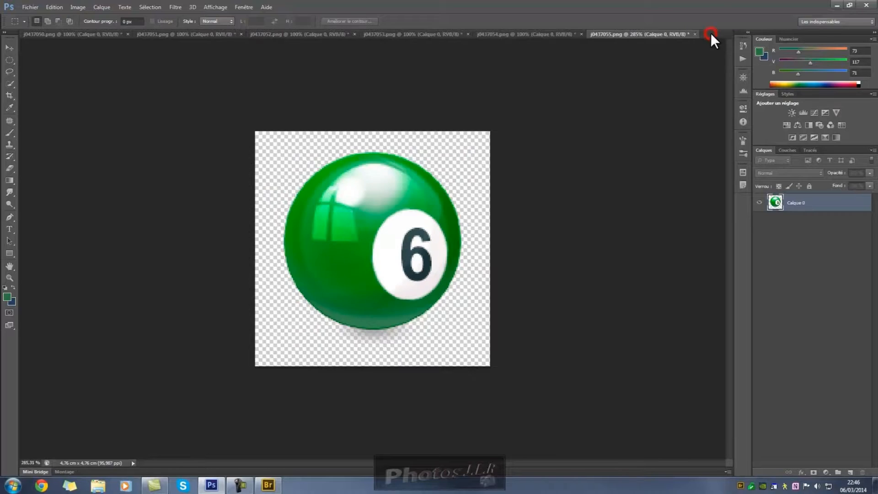
# - Switch to Bridge and delete Tuto.jpg from the Billard folder
pyautogui.click(268, 484)
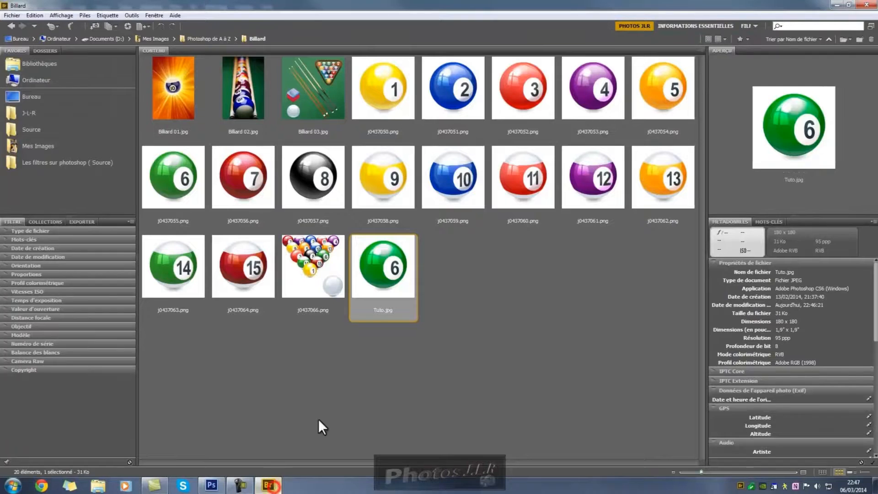
pyautogui.rightClick(392, 276)
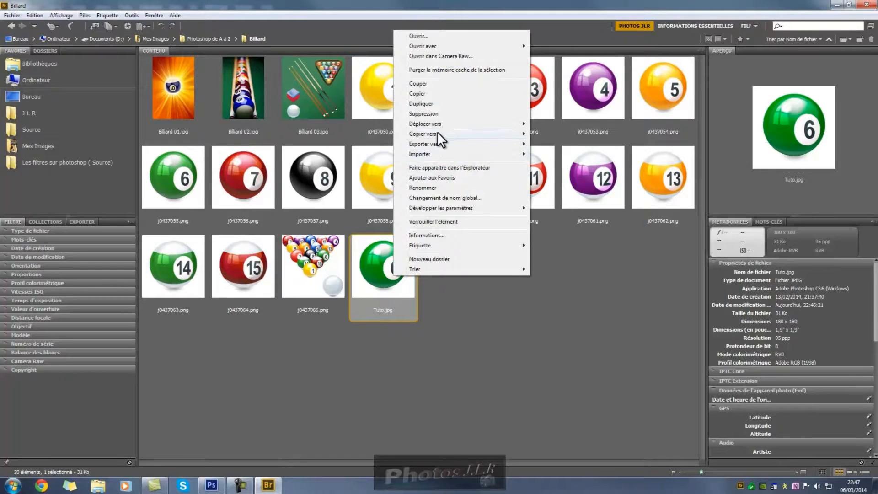
pyautogui.click(428, 114)
pyautogui.click(466, 192)
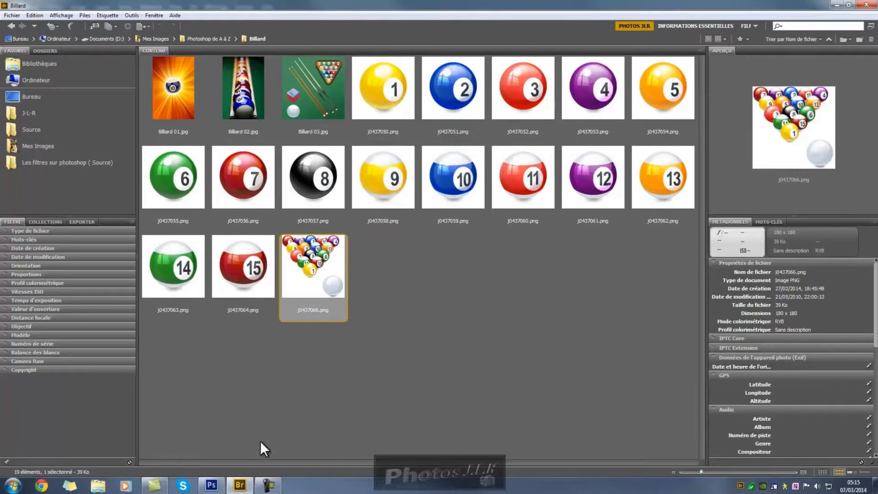
# - Switch to Photoshop and start a new document named Tuto 10, 21 cm wide and 29,7 cm high
pyautogui.click(211, 485)
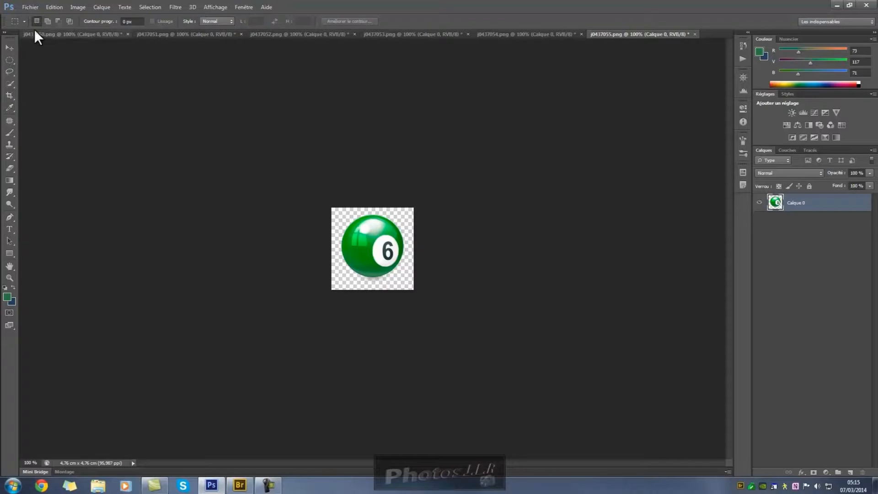
pyautogui.click(30, 7)
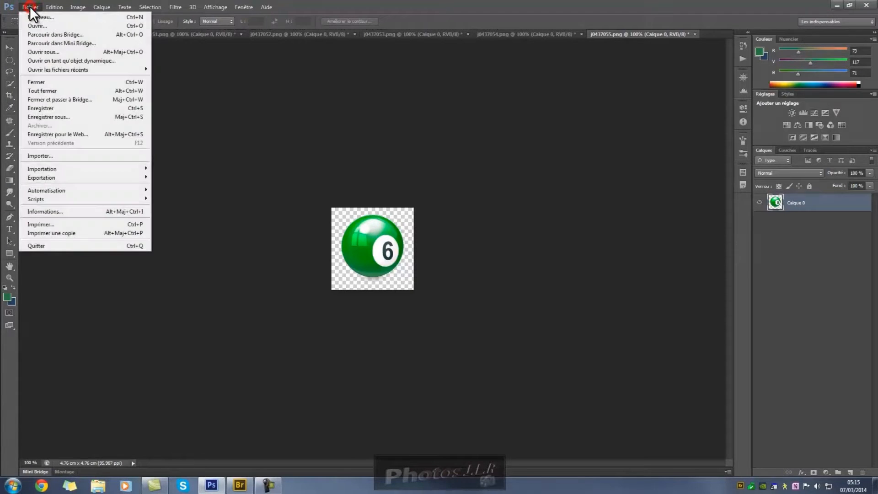
pyautogui.click(34, 17)
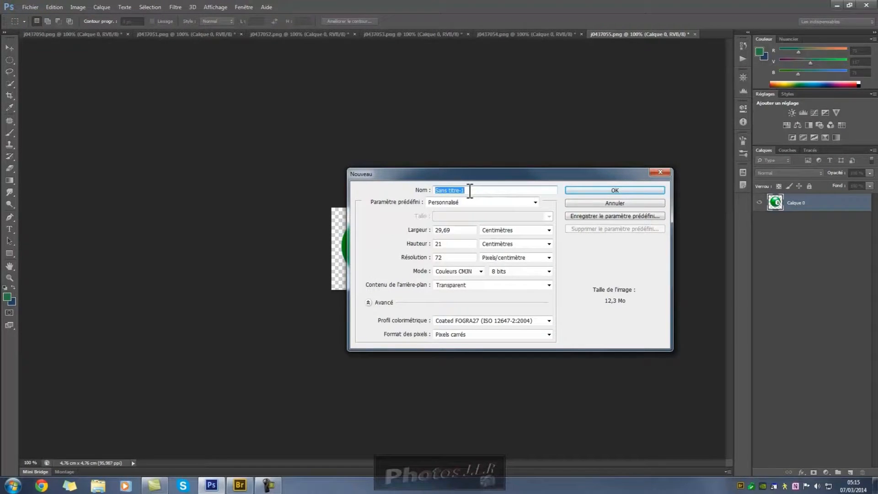
pyautogui.write('Tuto 10')
pyautogui.doubleClick(455, 230)
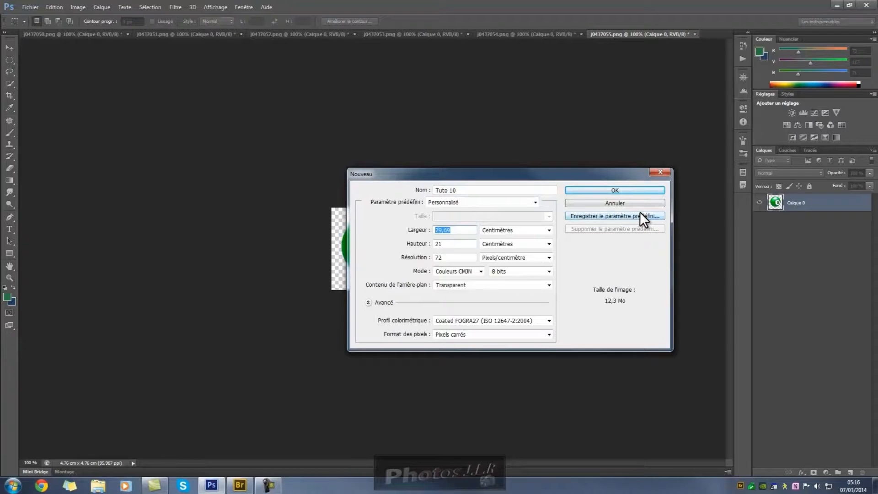
pyautogui.write('21')
pyautogui.doubleClick(445, 244)
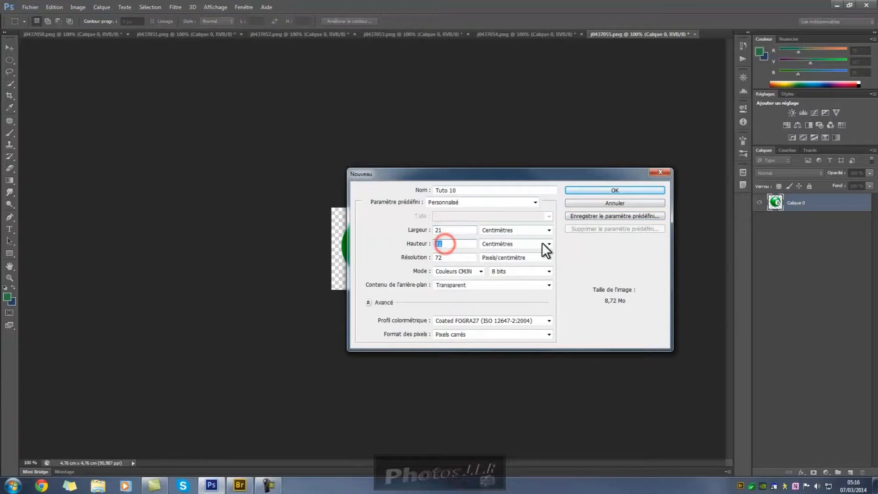
pyautogui.write('29,7')
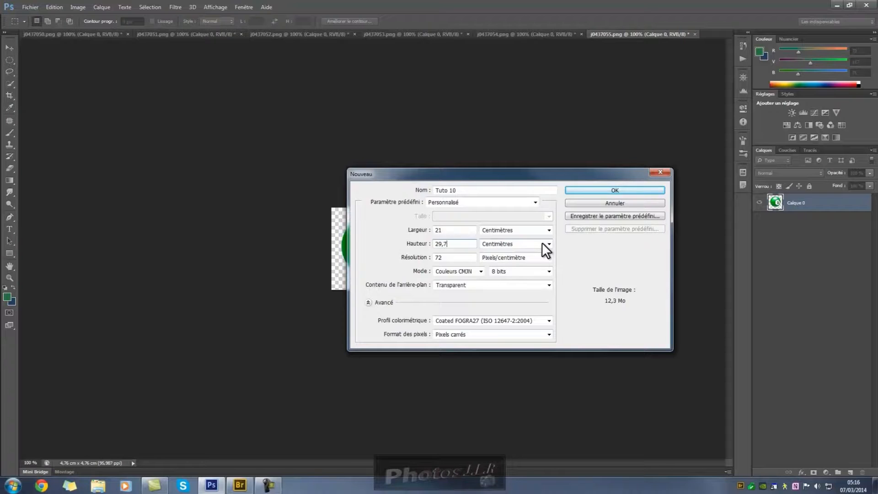
# - Set the resolution to 300 pixels/centimètre, mode Couleurs CMJN and background contents Blanc, and create the document
pyautogui.doubleClick(445, 257)
pyautogui.write('300')
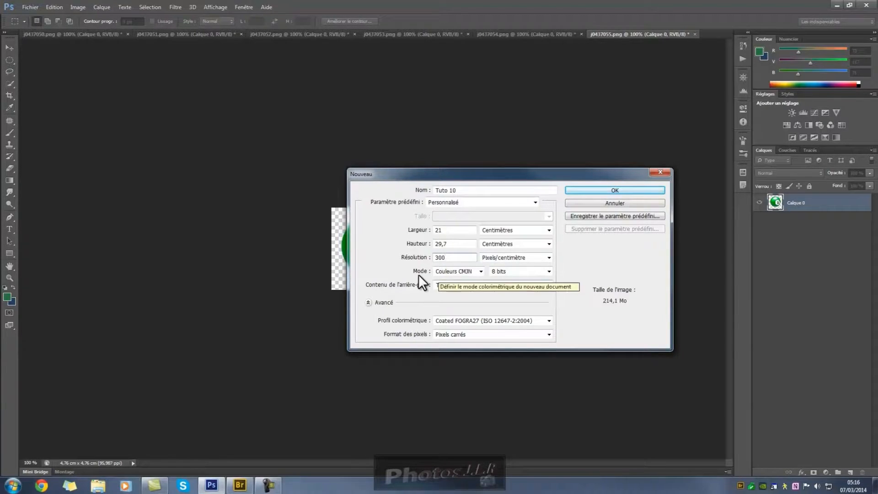
pyautogui.click(481, 271)
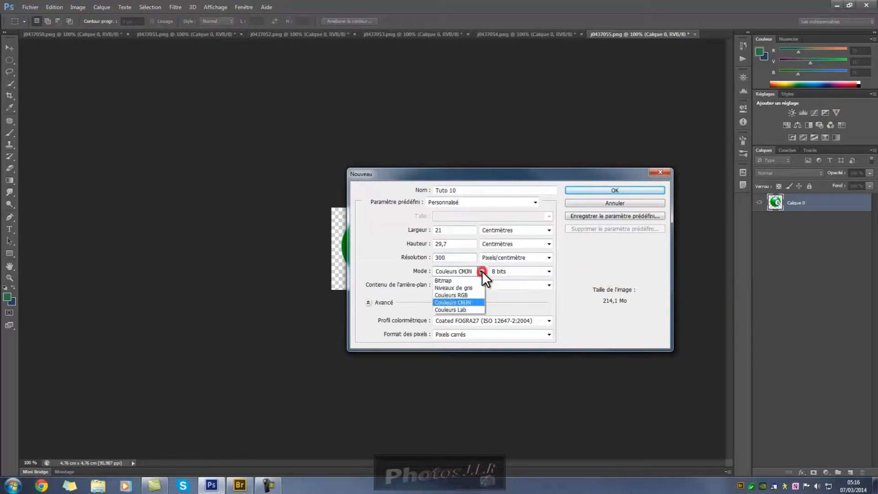
pyautogui.click(458, 302)
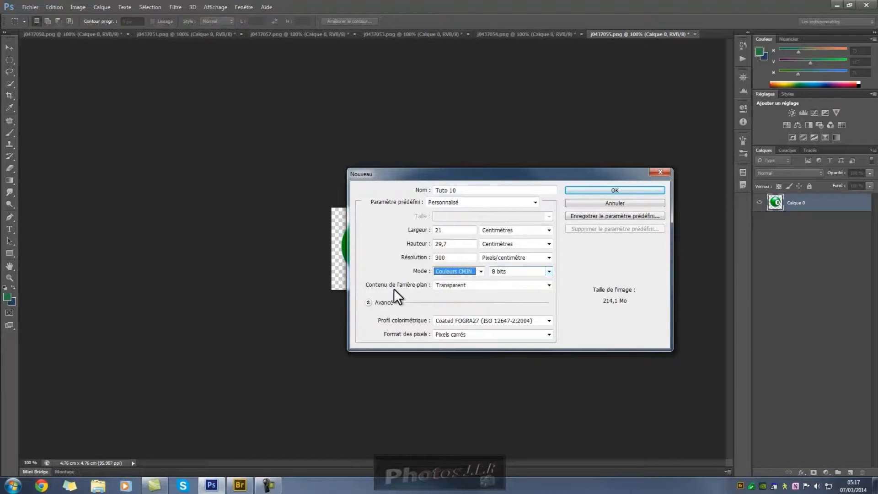
pyautogui.click(549, 285)
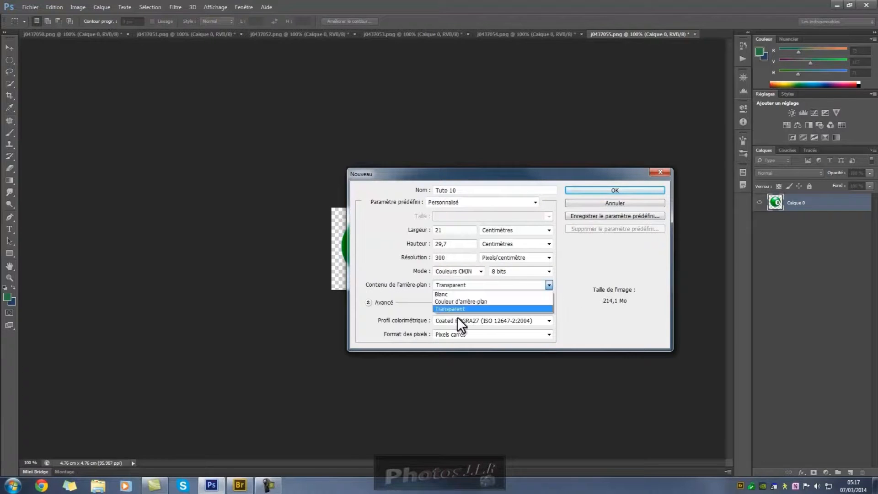
pyautogui.click(442, 295)
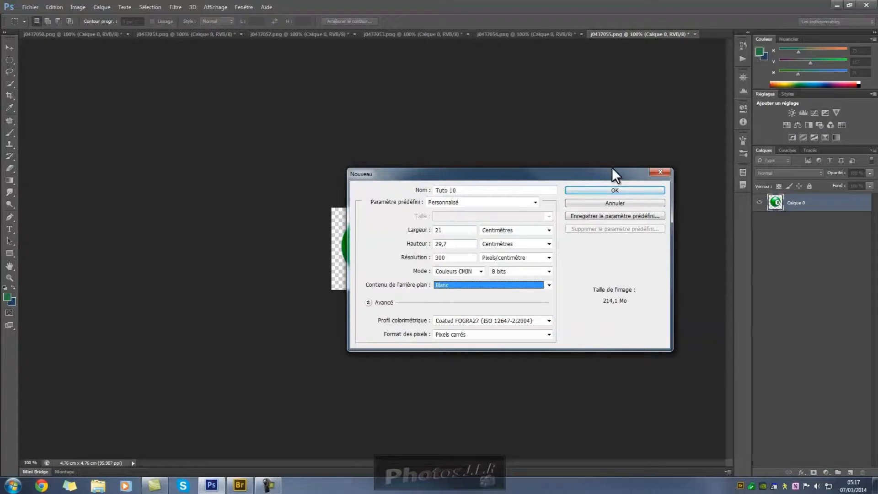
pyautogui.click(596, 190)
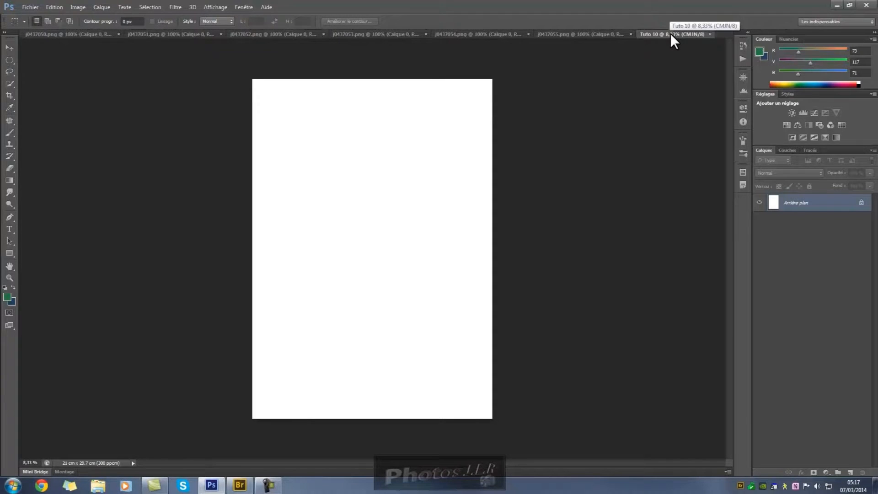
# - Move the Tuto 10 document ahead of all the open ball images in the document order
pyautogui.moveTo(670, 32); pyautogui.dragTo(348, 51)
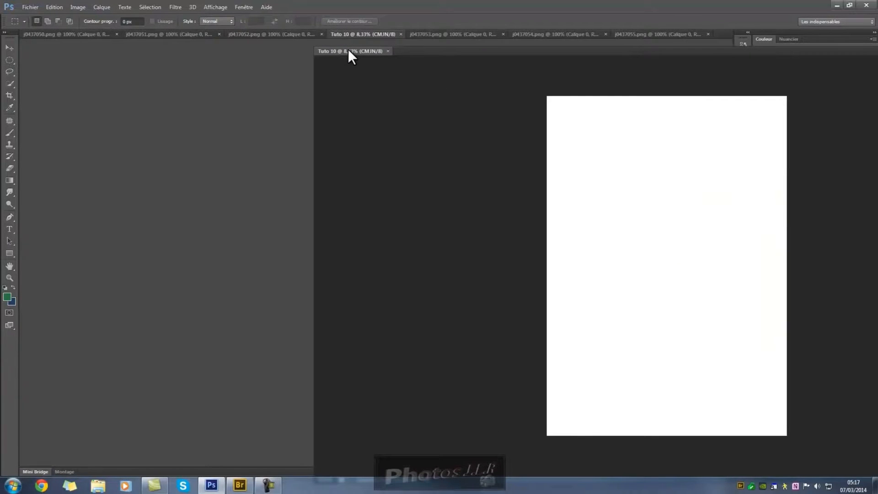
pyautogui.moveTo(348, 52); pyautogui.dragTo(292, 32)
pyautogui.moveTo(690, 34); pyautogui.dragTo(98, 30)
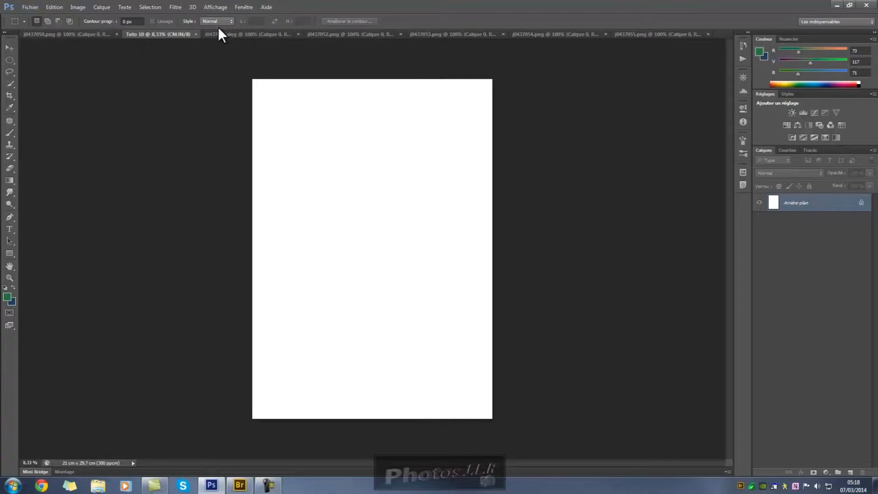
pyautogui.moveTo(190, 33); pyautogui.dragTo(73, 32)
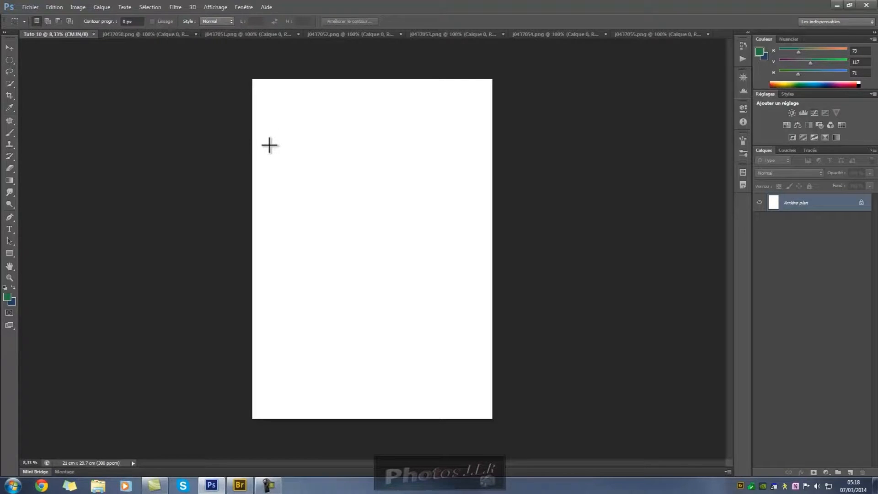
# - Keep the green foreground colour and paint the whole white page with a large brush
pyautogui.click(7, 294)
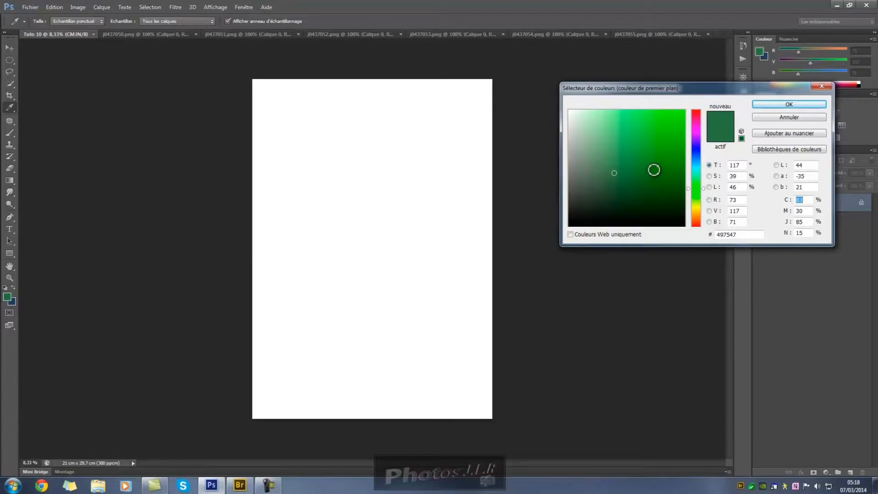
pyautogui.click(771, 104)
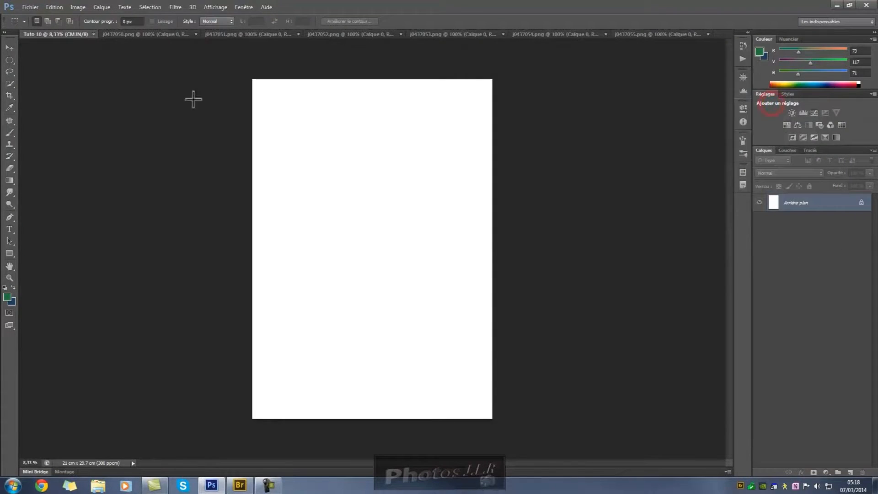
pyautogui.click(9, 133)
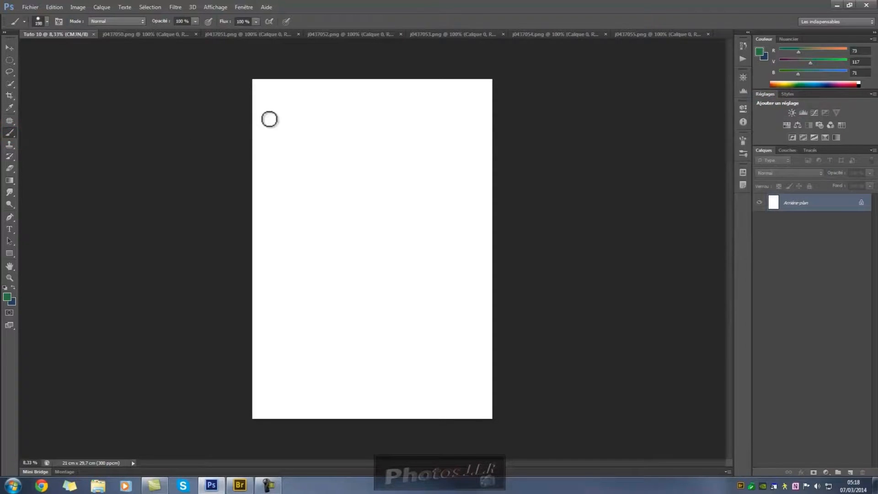
pyautogui.moveTo(270, 119)
pyautogui.mouseDown()
pyautogui.moveTo(293, 119)
pyautogui.moveTo(335, 92)
pyautogui.moveTo(513, 101)
pyautogui.moveTo(470, 146)
pyautogui.moveTo(474, 117)
pyautogui.moveTo(189, 191)
pyautogui.moveTo(529, 200)
pyautogui.moveTo(463, 238)
pyautogui.moveTo(207, 297)
pyautogui.moveTo(476, 349)
pyautogui.moveTo(288, 388)
pyautogui.moveTo(406, 412)
pyautogui.moveTo(548, 401)
pyautogui.mouseUp()
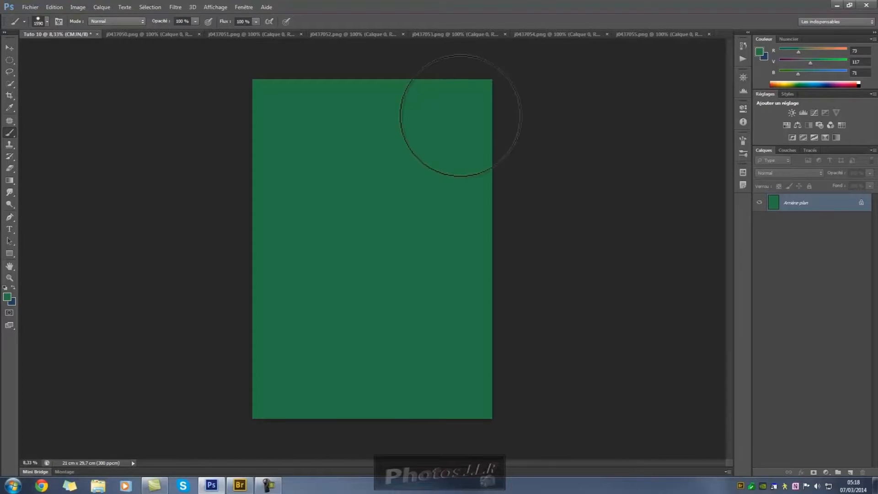
# - Select the entire green page and turn the selection into a border (Cadre) 6 pixels wide
pyautogui.click(9, 48)
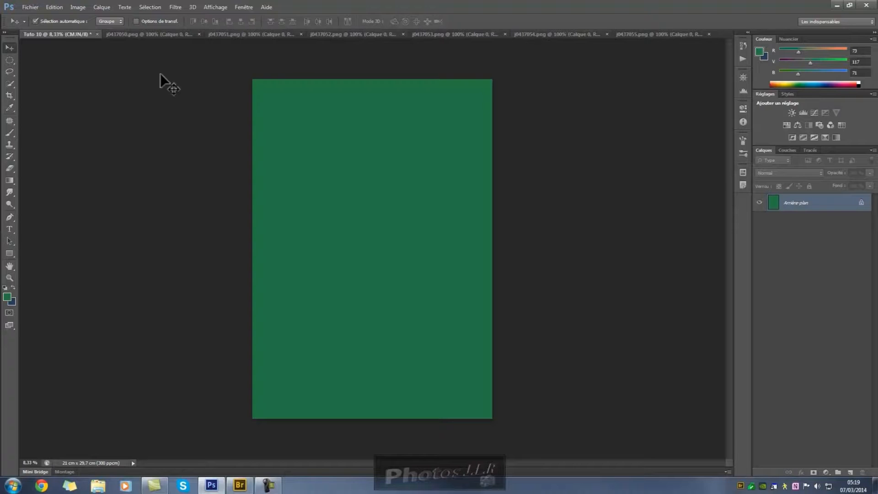
pyautogui.hotkey('ctrl', 'a')
pyautogui.click(150, 7)
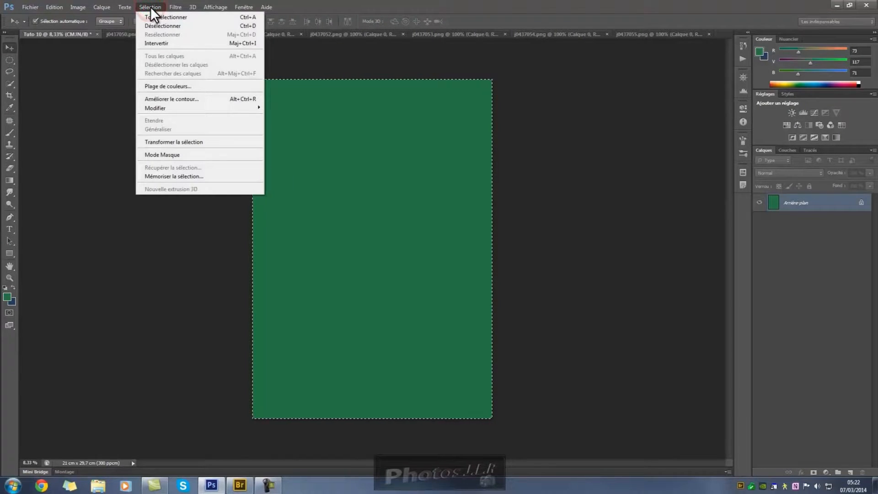
pyautogui.moveTo(177, 108)
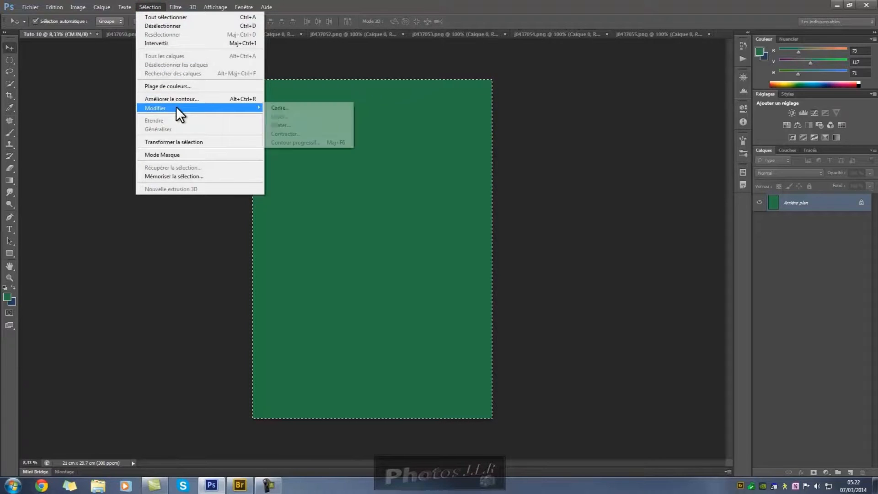
pyautogui.click(280, 107)
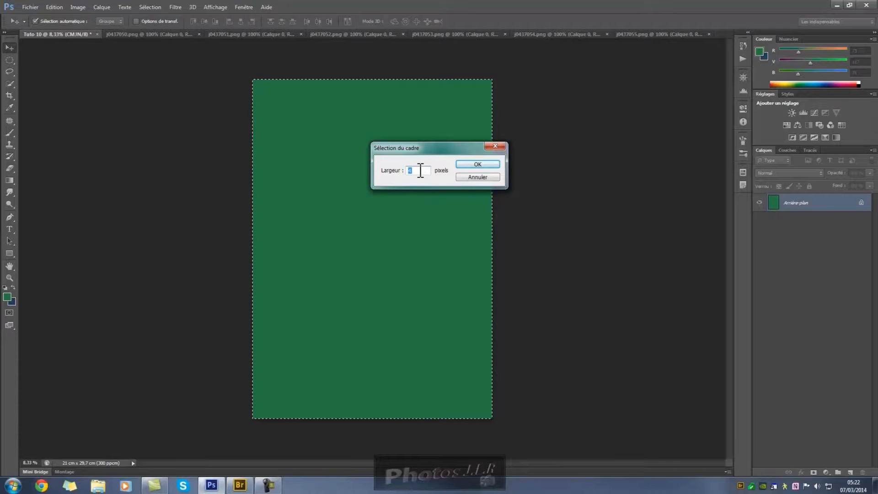
pyautogui.write('6')
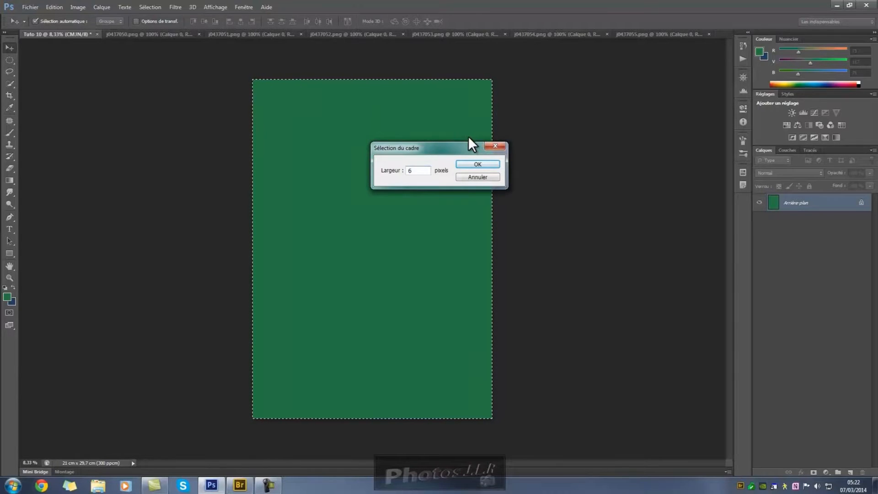
pyautogui.click(483, 163)
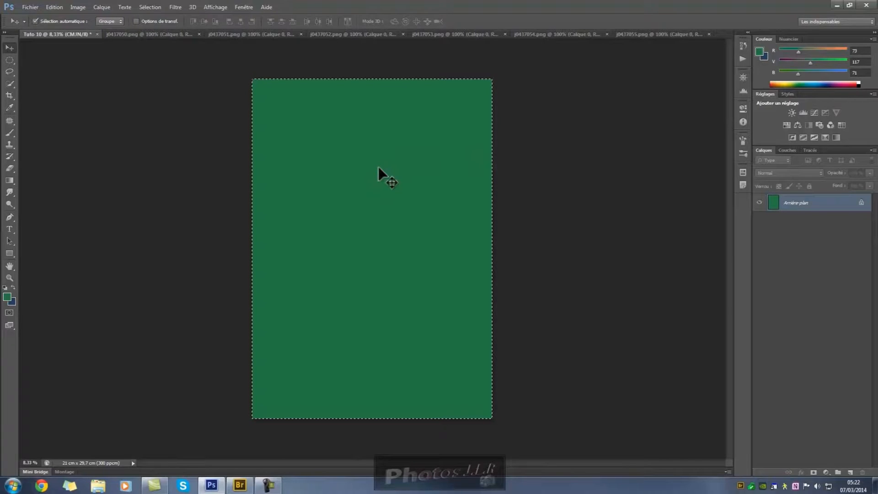
# - Examine the border selection up close along the page's left edge, and return to the full page
pyautogui.hotkey('ctrl', '0')
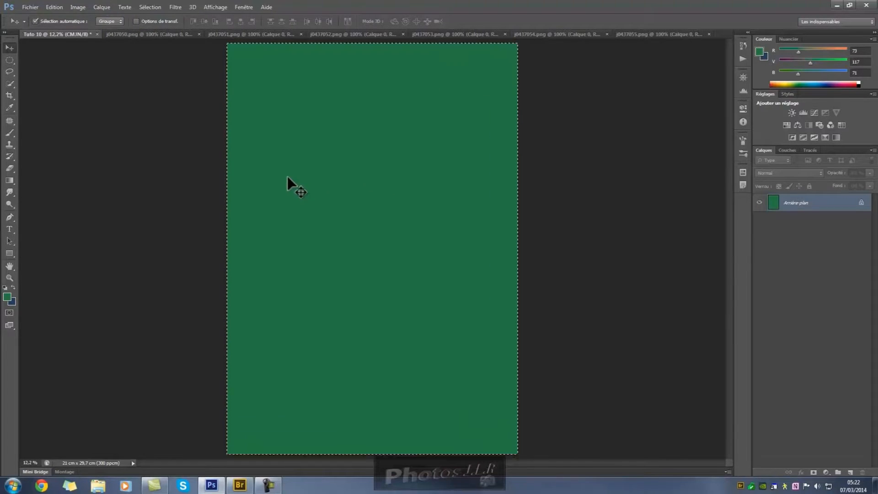
pyautogui.scroll(9, 286, 177)
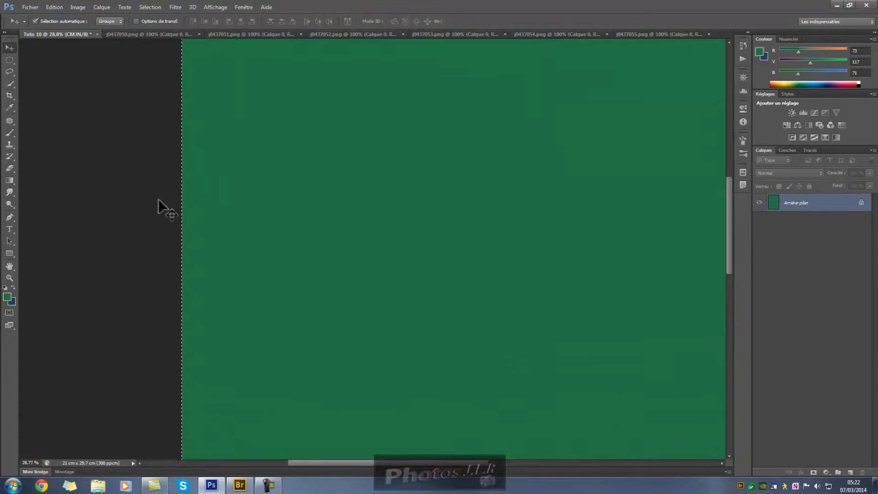
pyautogui.scroll(15, 158, 197)
pyautogui.scroll(11, 201, 188)
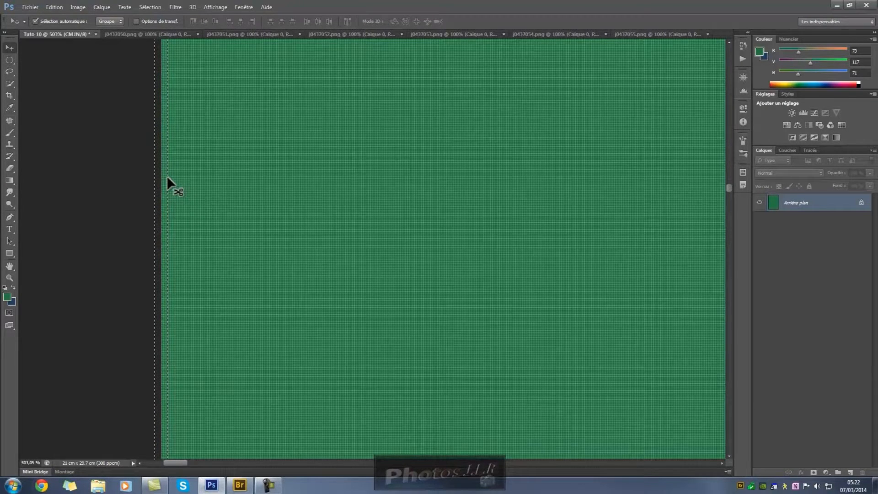
pyautogui.scroll(-2, 166, 175)
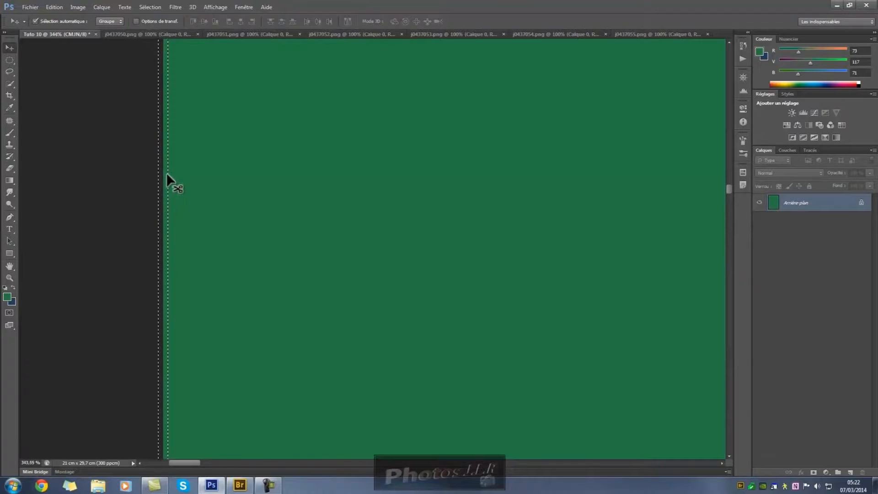
pyautogui.scroll(-6, 213, 165)
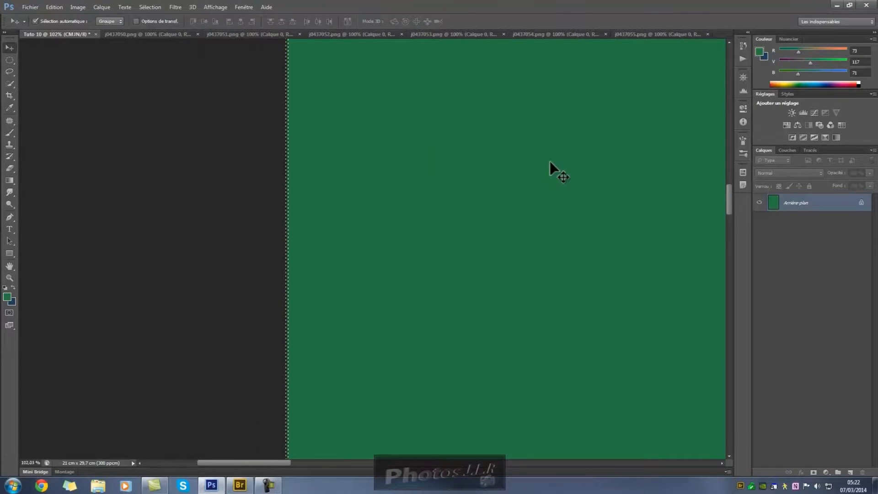
pyautogui.scroll(-4, 590, 161)
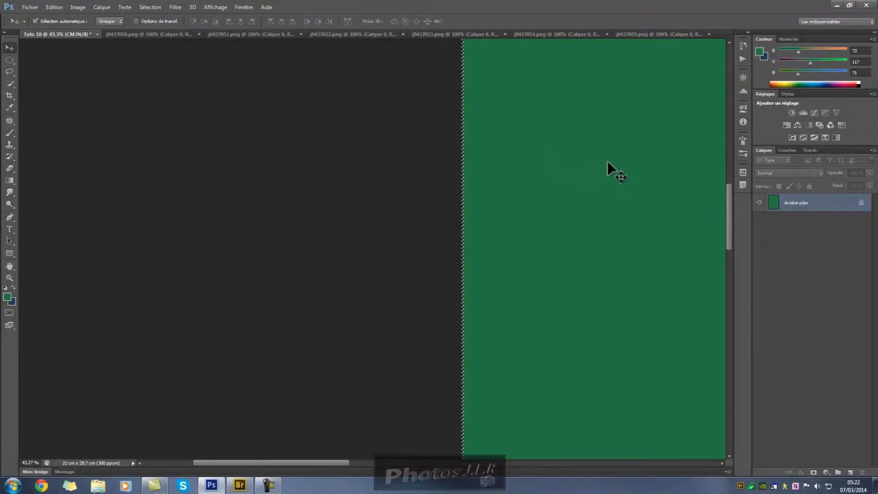
pyautogui.scroll(-6, 610, 165)
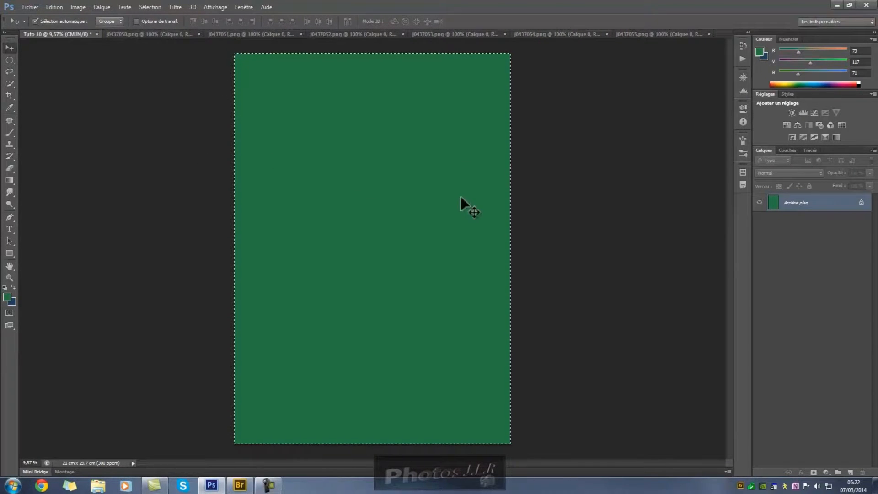
# - Invert the border selection and check its edge up close on the page's left side
pyautogui.click(149, 5)
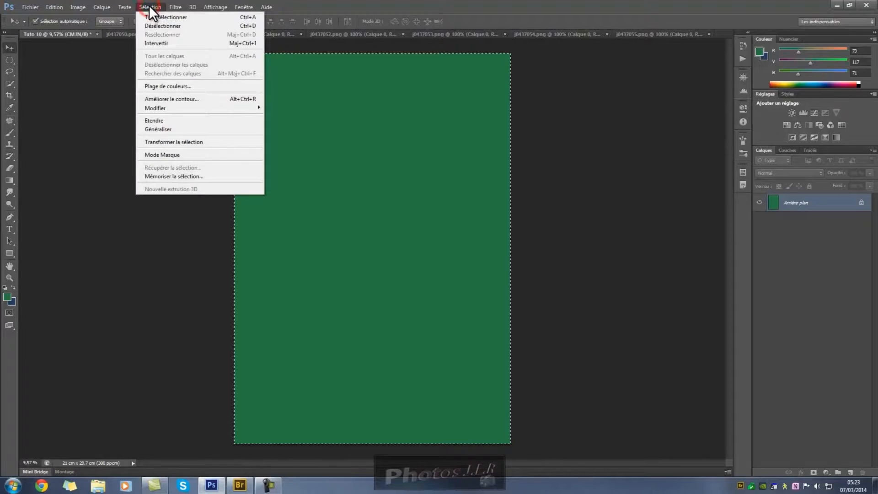
pyautogui.click(152, 44)
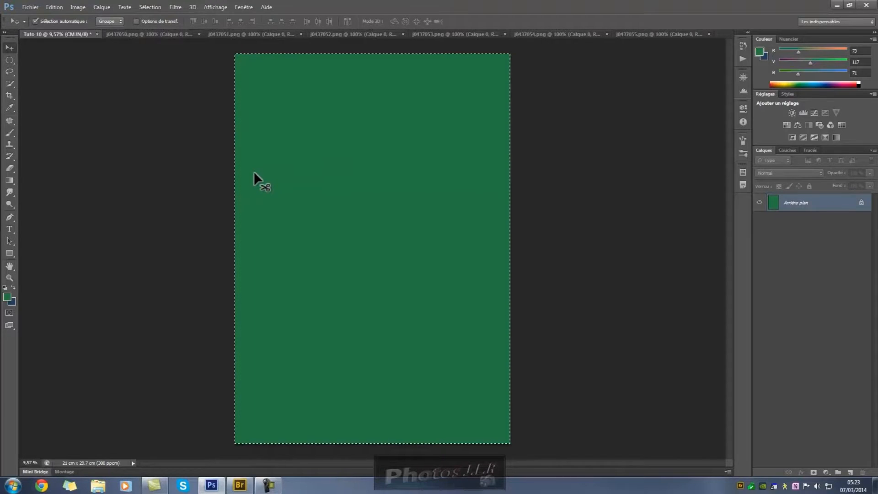
pyautogui.scroll(2, 246, 171)
pyautogui.scroll(10, 247, 169)
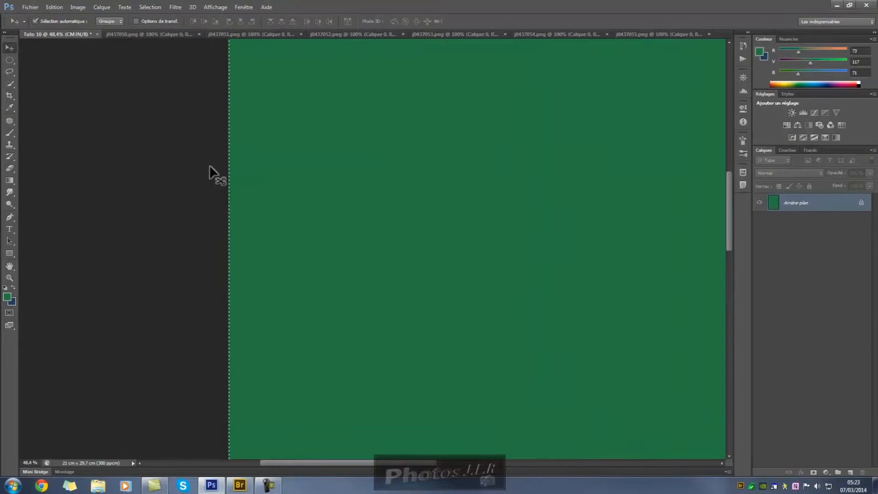
# - Contract the current selection inward from the page edges
pyautogui.scroll(5, 243, 162)
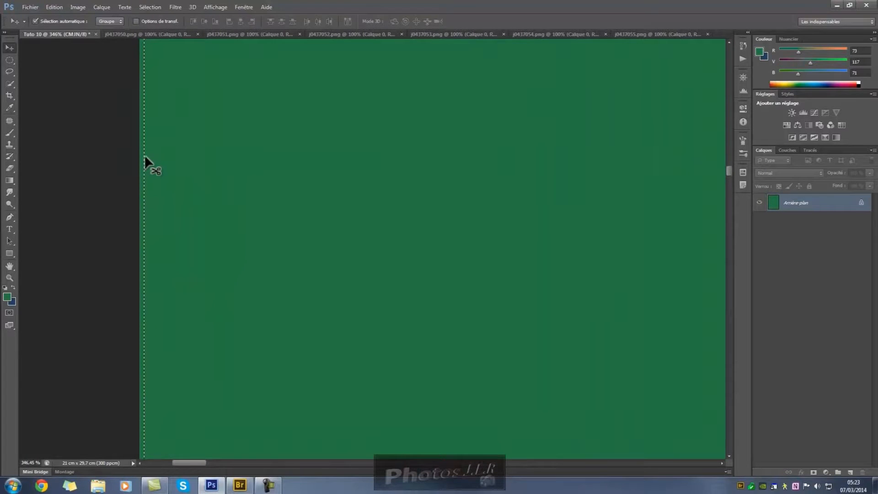
pyautogui.scroll(-10, 263, 153)
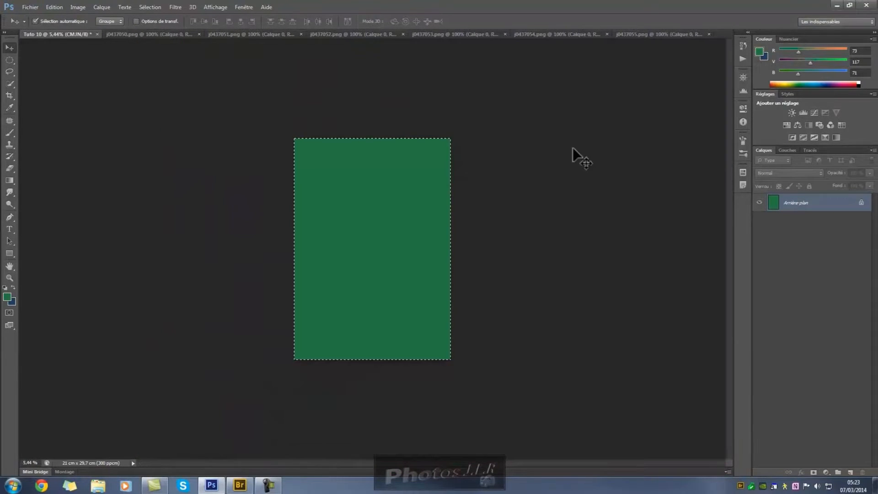
pyautogui.scroll(3, 404, 149)
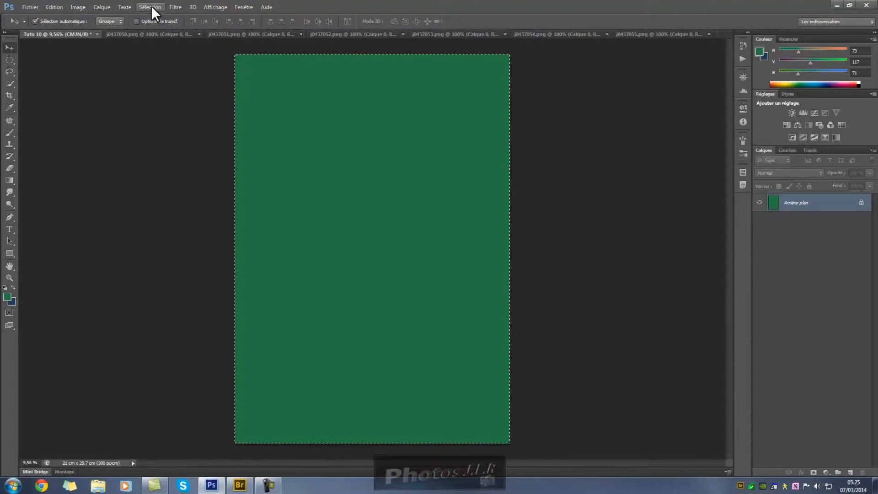
pyautogui.click(151, 6)
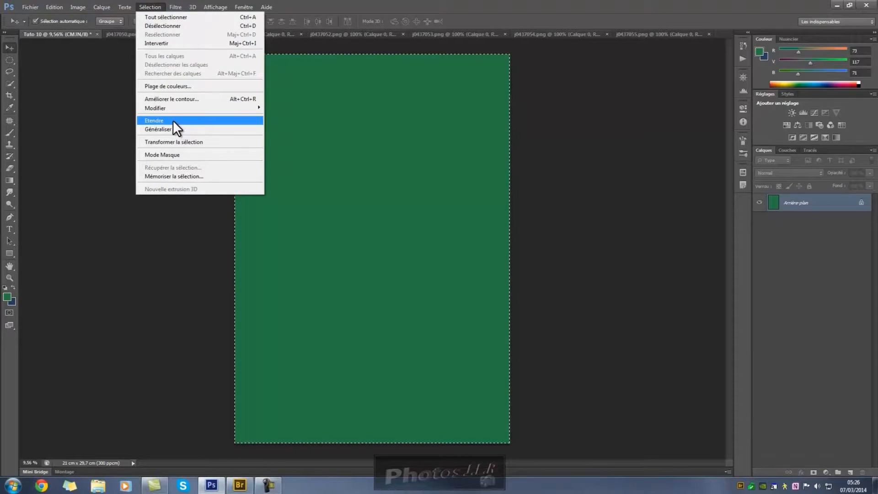
pyautogui.moveTo(172, 107)
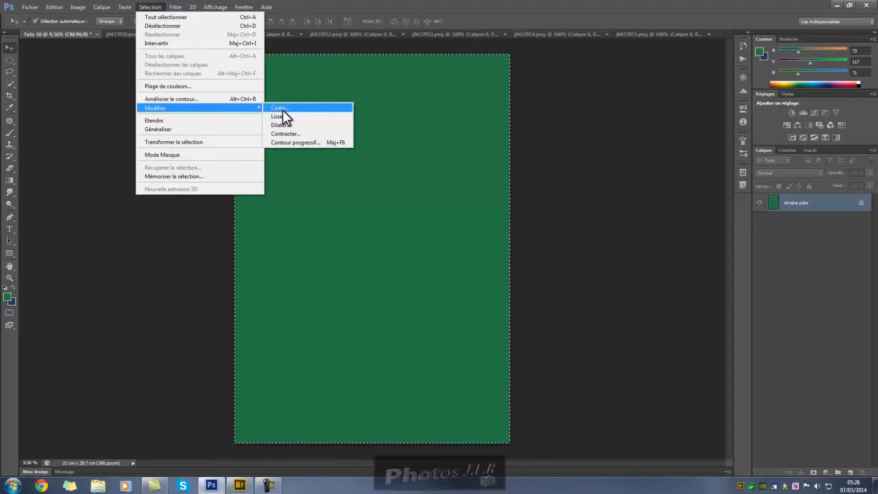
pyautogui.click(283, 134)
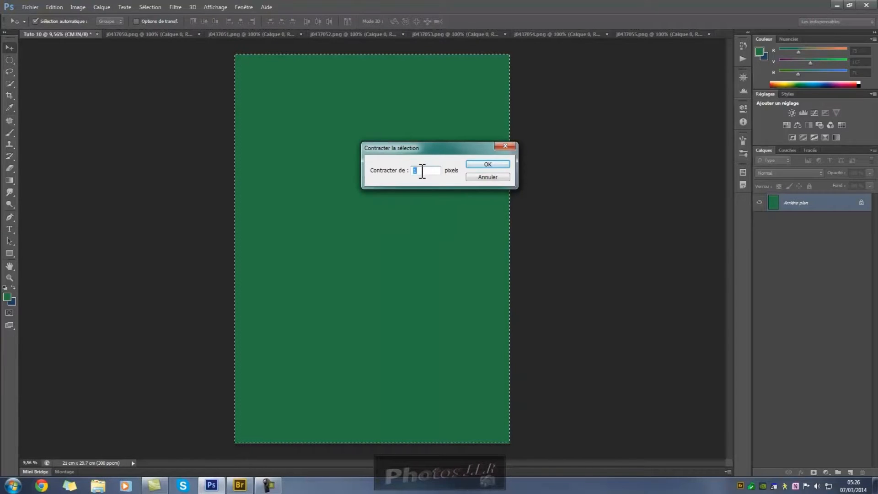
pyautogui.moveTo(407, 176); pyautogui.dragTo(440, 176)
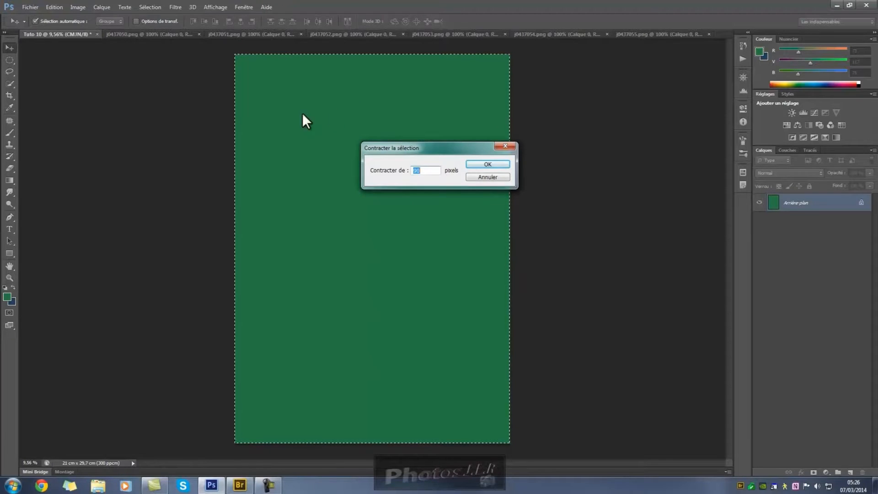
pyautogui.click(495, 164)
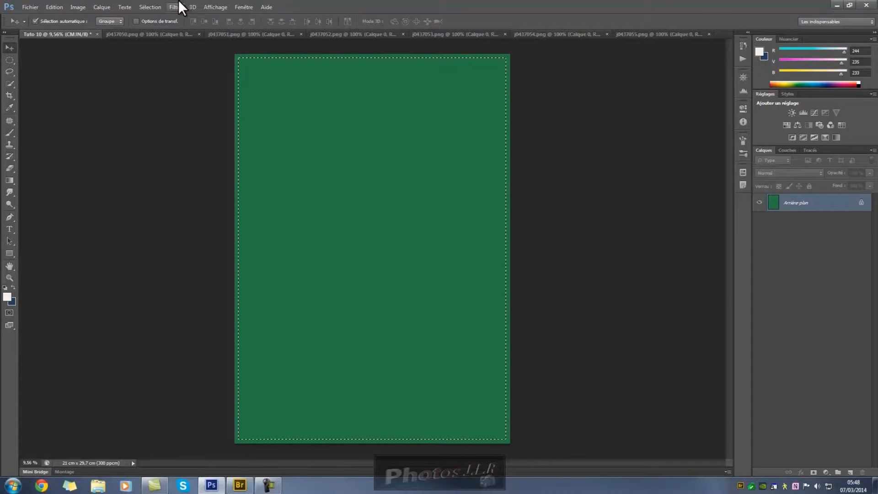
# - Set up a stroke (Contour) for the contracted selection, 110 px thick in grey #655f5e
pyautogui.click(54, 6)
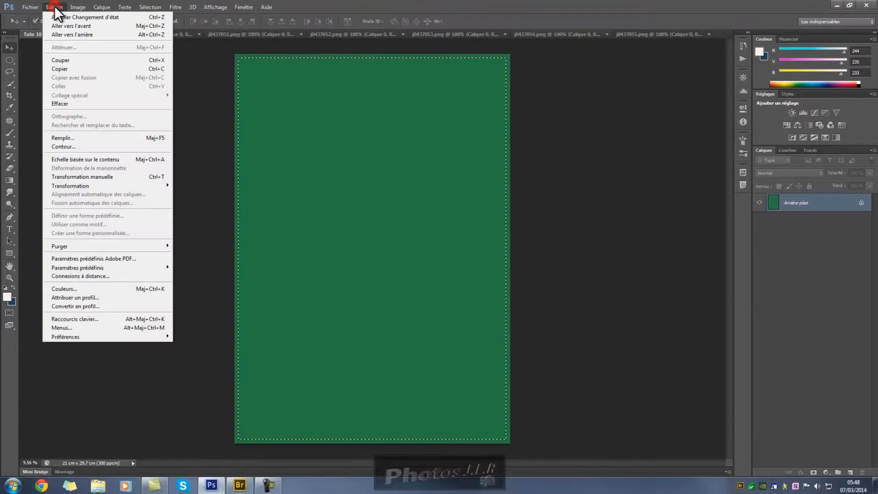
pyautogui.click(65, 147)
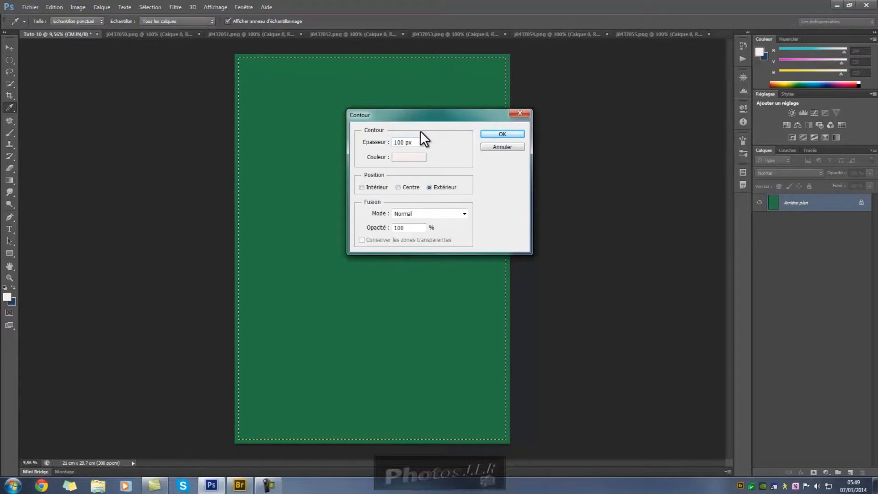
pyautogui.press('BackSpace')
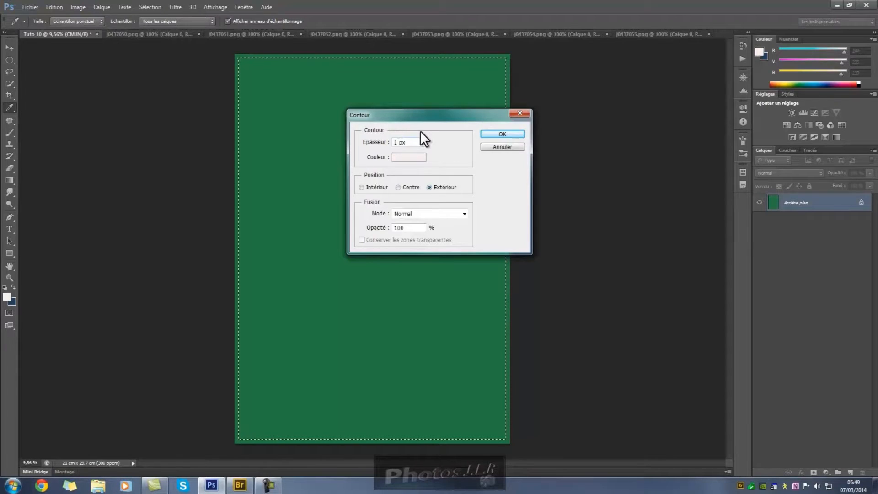
pyautogui.click(406, 158)
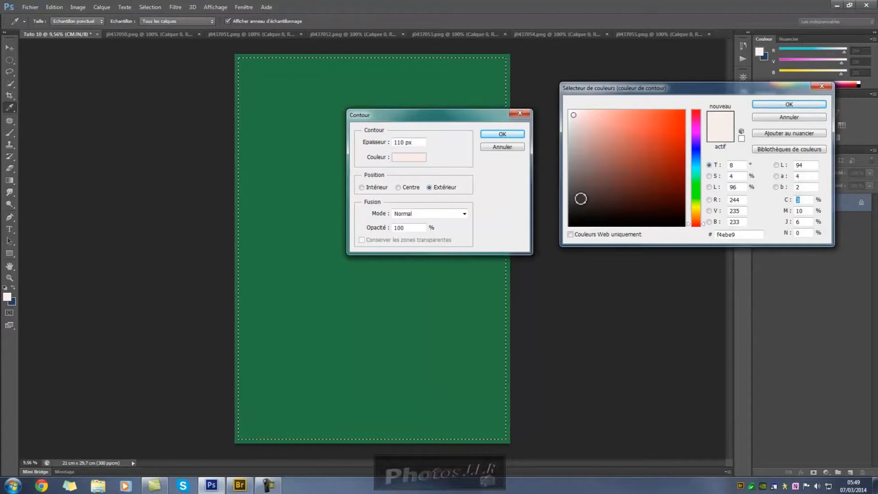
pyautogui.click(577, 214)
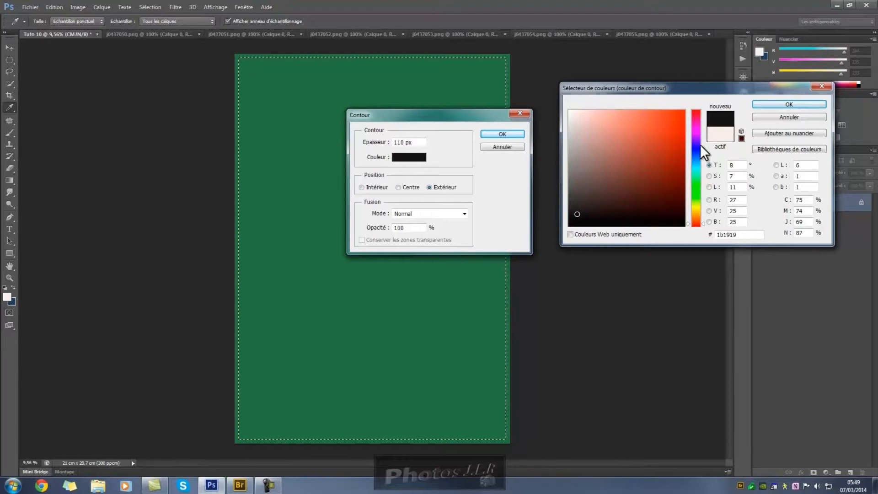
pyautogui.click(576, 192)
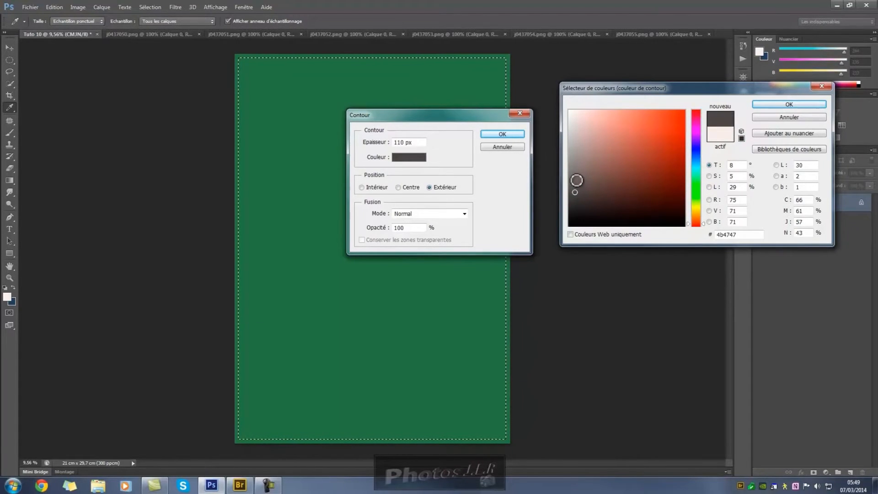
pyautogui.click(576, 180)
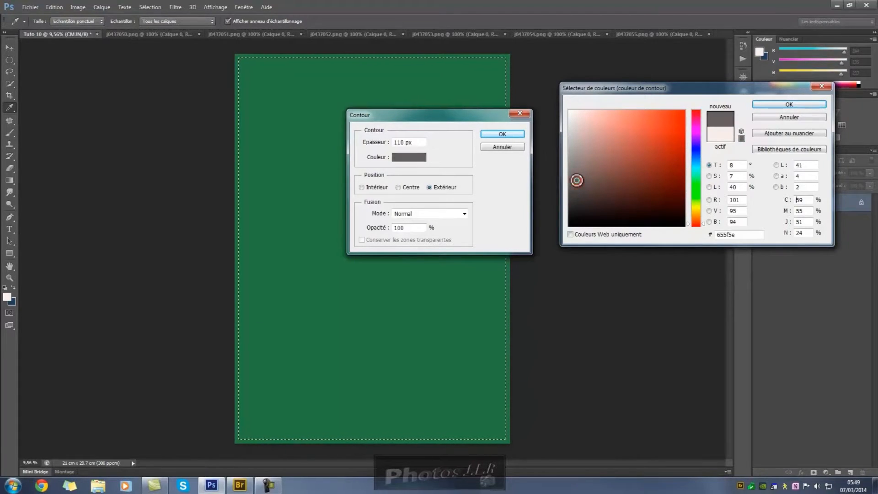
pyautogui.click(805, 105)
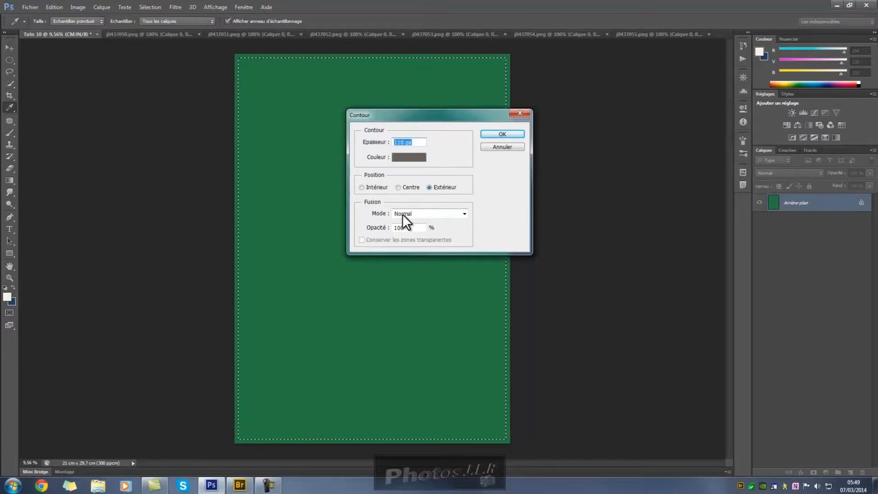
# - Keep the stroke's blending mode at Normal and apply it outside the selection at 100 % opacity
pyautogui.click(464, 214)
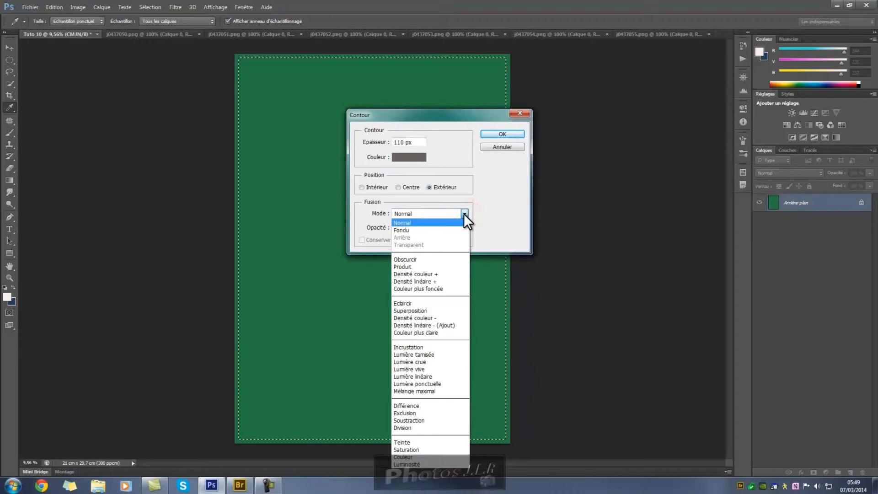
pyautogui.click(405, 222)
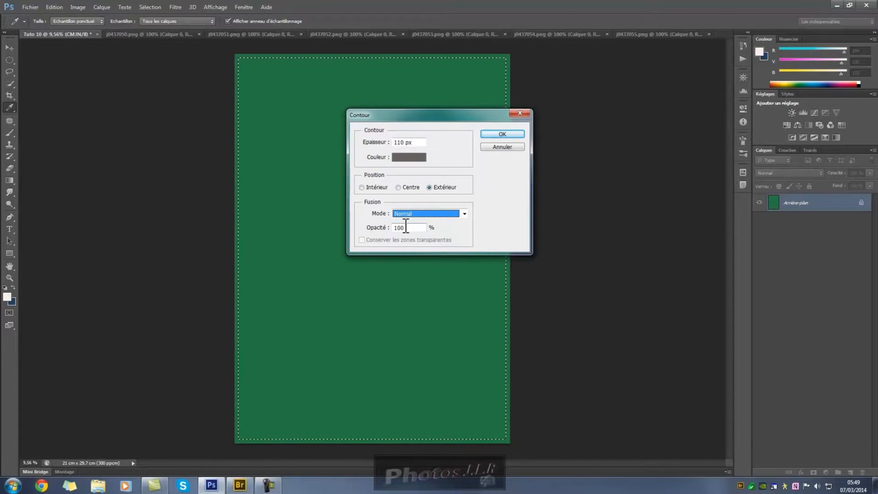
pyautogui.click(502, 134)
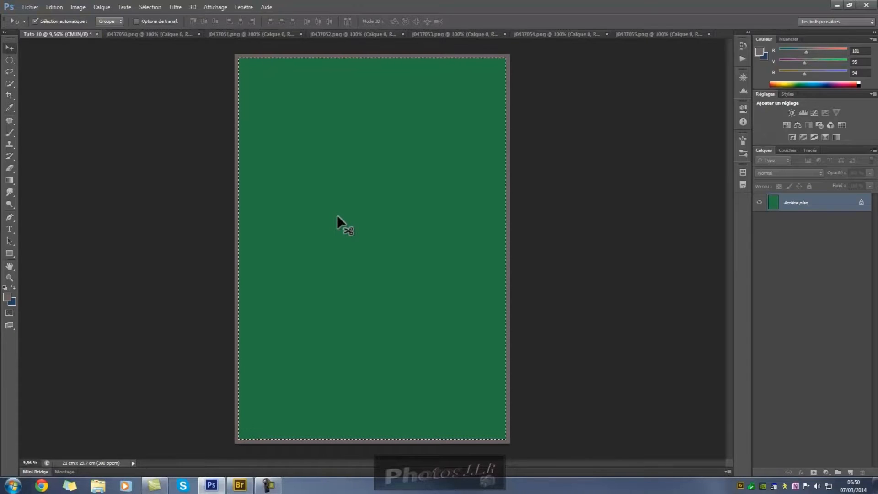
# - Set the foreground colour to near-black (19, 18, 18) and invert the selection so it covers only the grey frame
pyautogui.press('d')
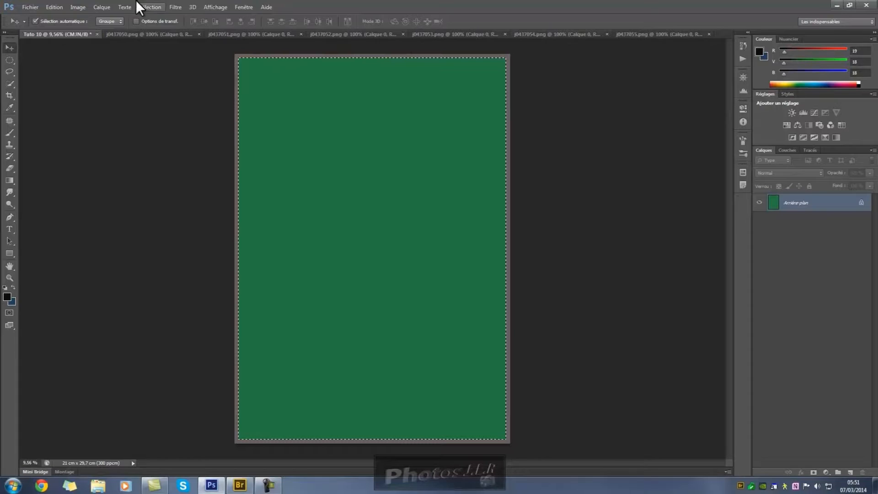
pyautogui.click(155, 7)
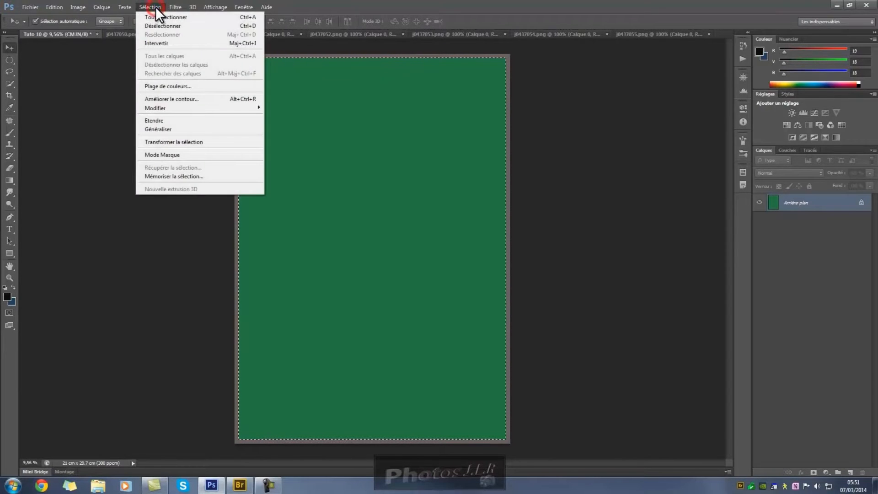
pyautogui.click(159, 44)
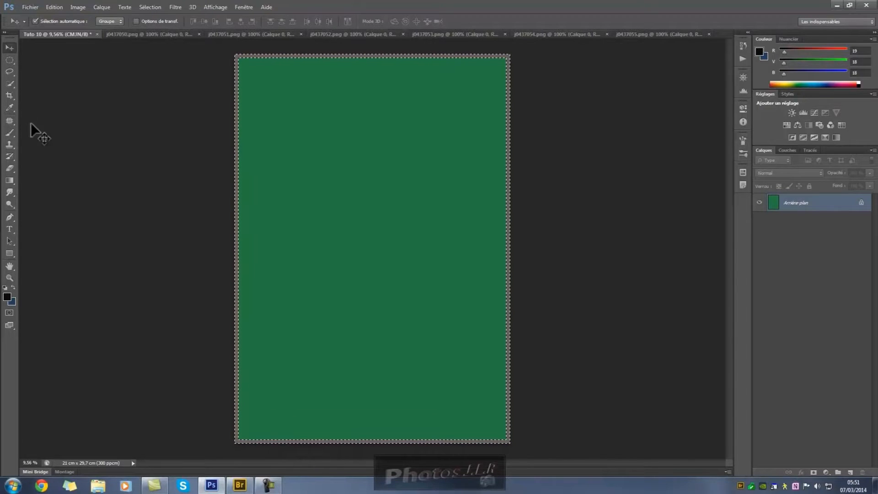
# - Paint the selected frame with the Brush tool in dark grey #413e3d
pyautogui.click(11, 133)
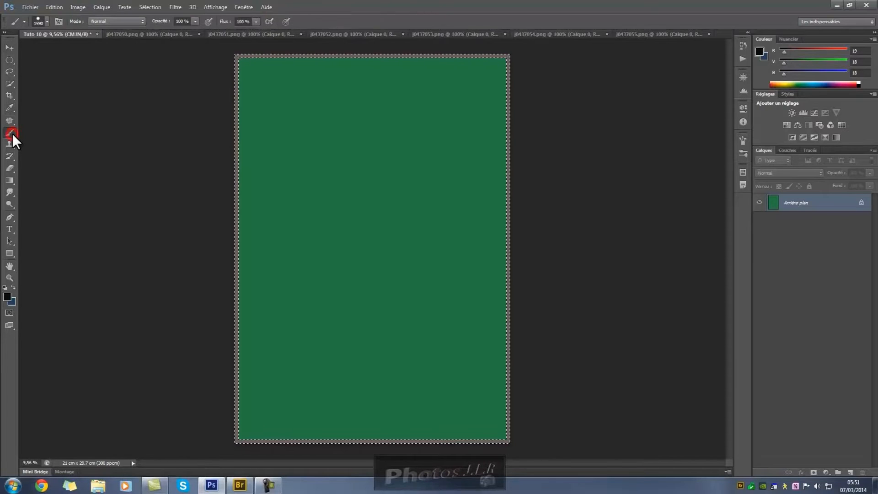
pyautogui.click(7, 296)
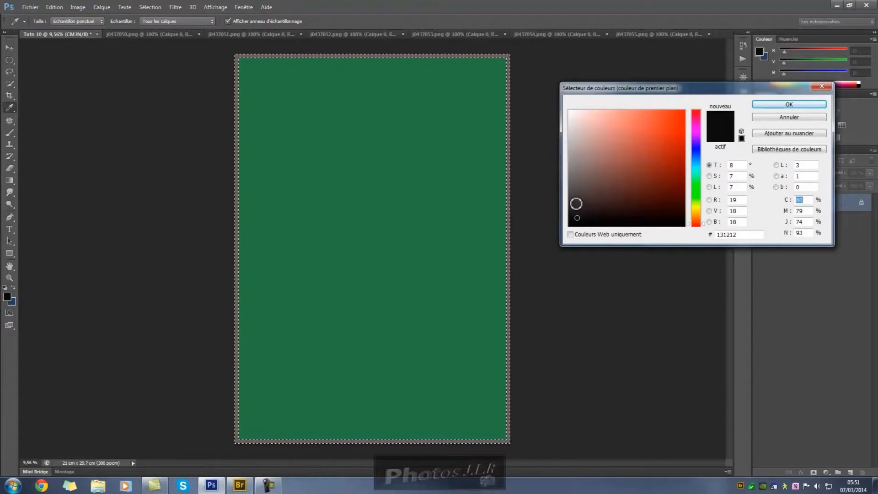
pyautogui.click(576, 197)
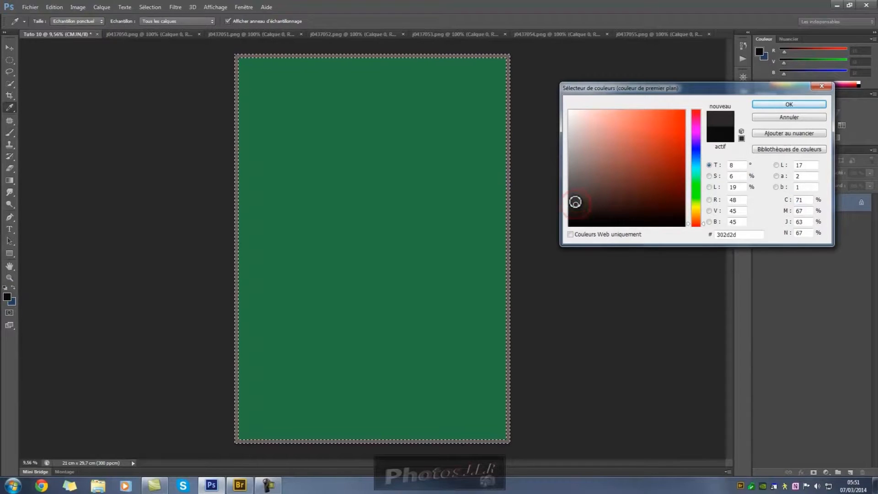
pyautogui.click(575, 198)
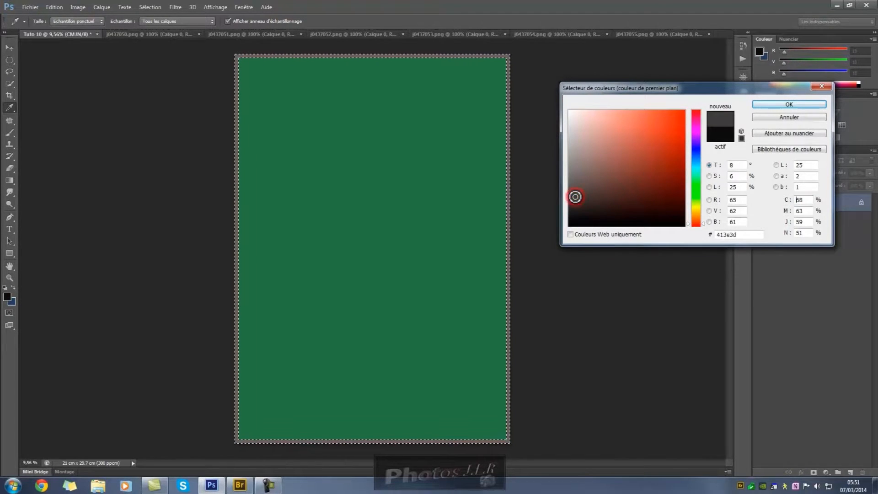
pyautogui.click(789, 105)
pyautogui.press('b')
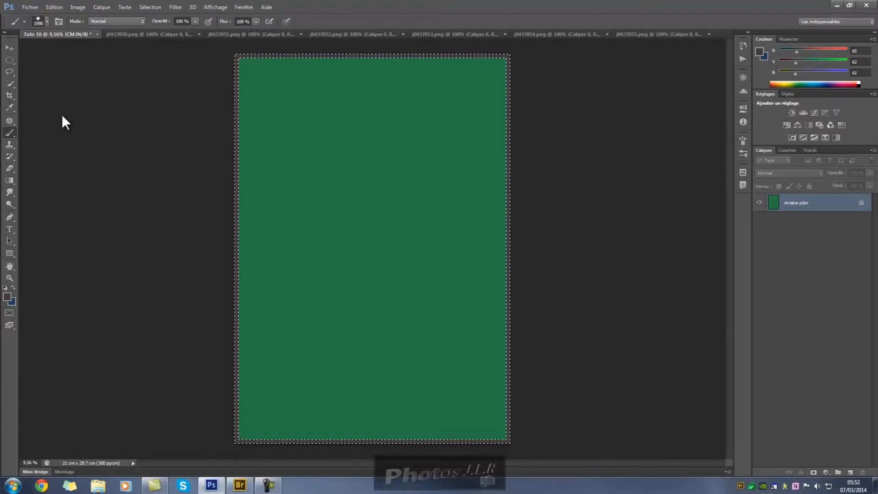
# - Deselect the frame and switch to the Move tool
pyautogui.click(146, 6)
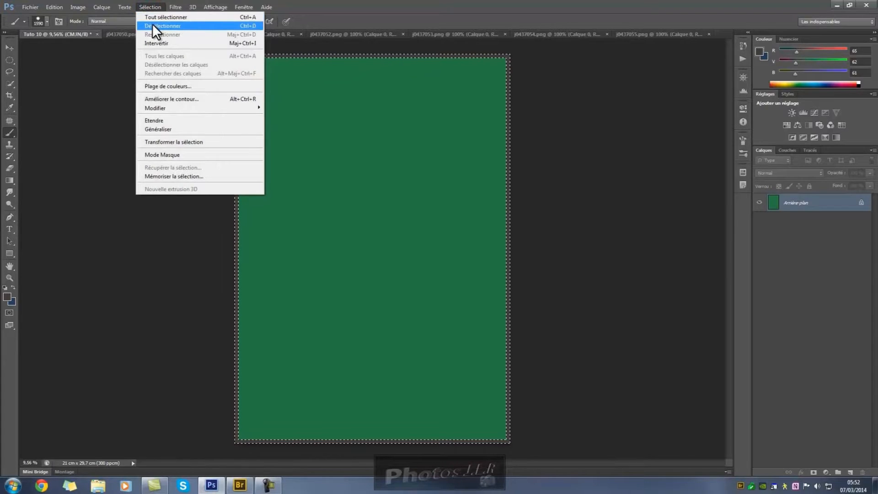
pyautogui.click(152, 25)
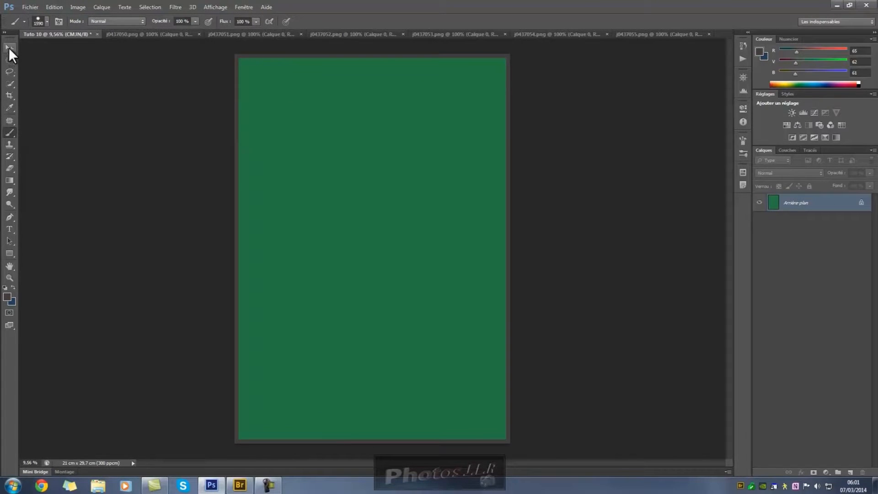
pyautogui.click(9, 47)
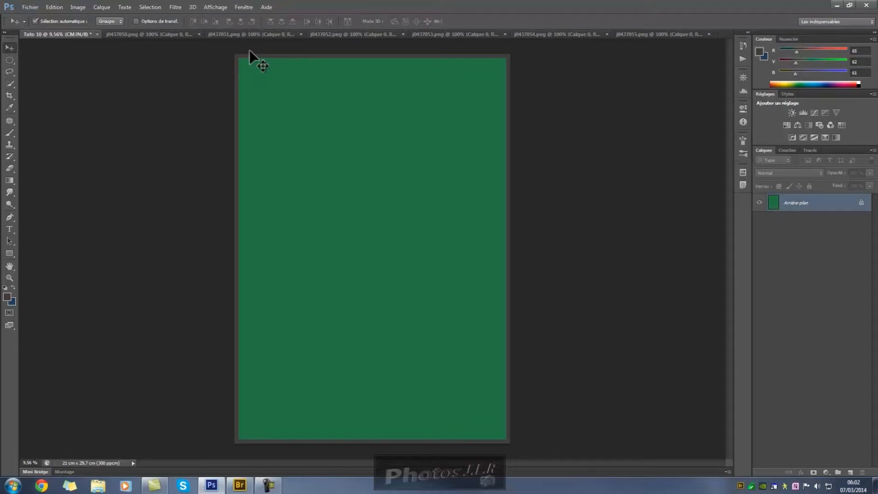
# - Display the rulers around the Tuto 10 document
pyautogui.click(217, 7)
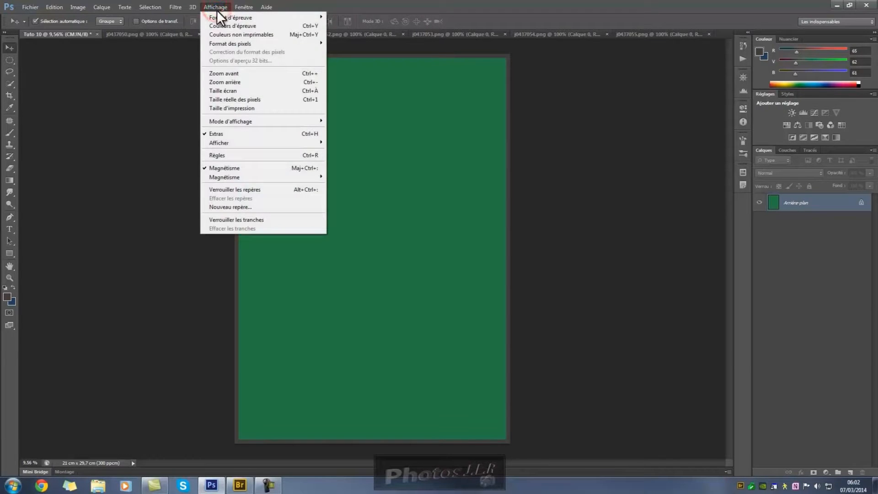
pyautogui.click(225, 155)
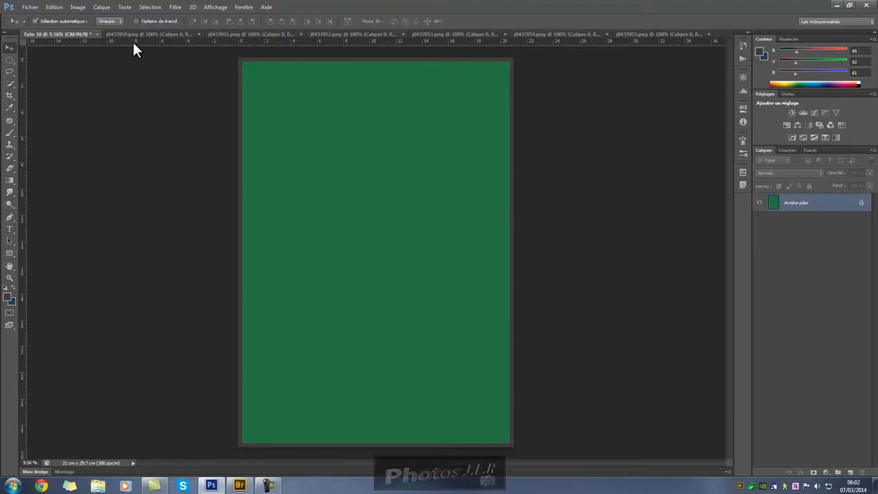
# - Create a new horizontal guide at the 10 cm position
pyautogui.click(211, 6)
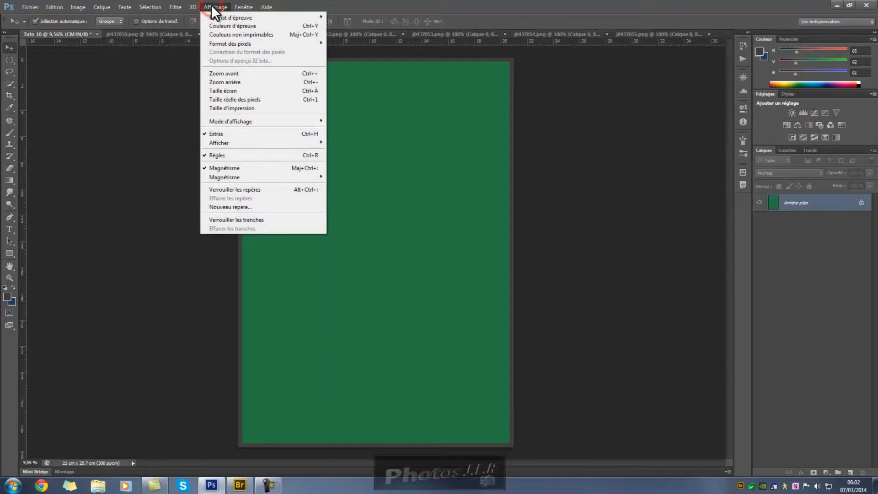
pyautogui.click(230, 207)
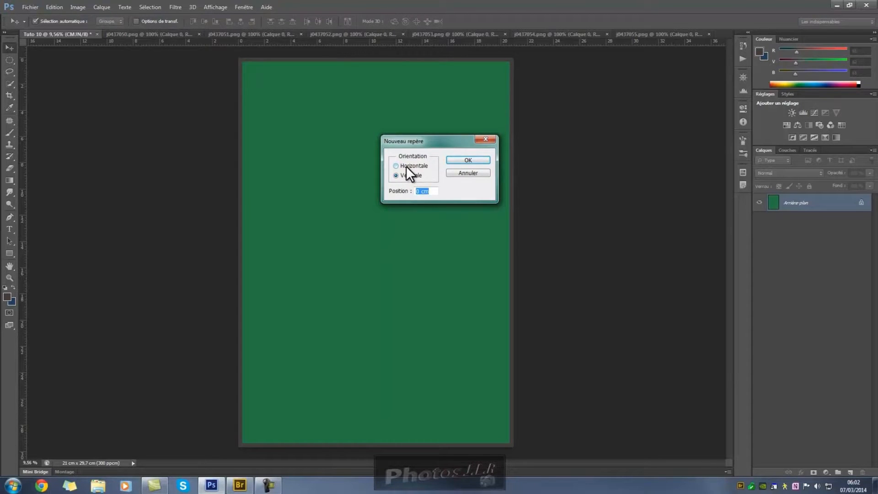
pyautogui.click(417, 191)
pyautogui.click(418, 191)
pyautogui.click(396, 166)
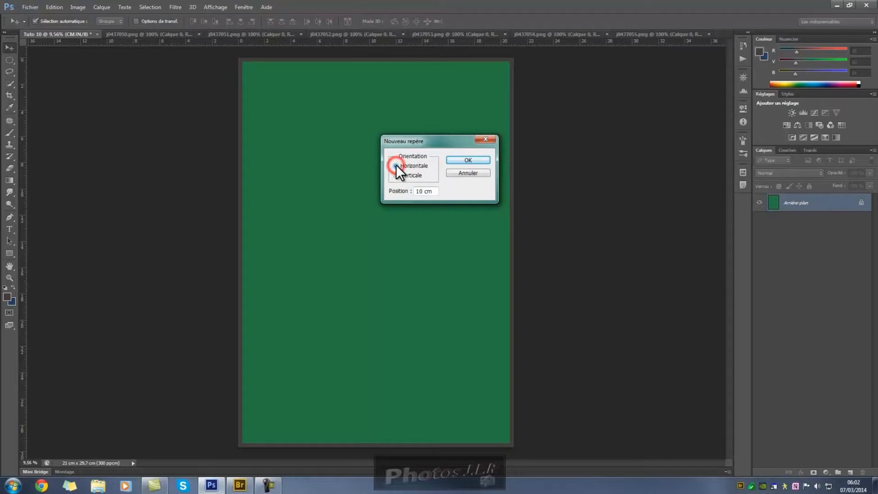
pyautogui.click(468, 159)
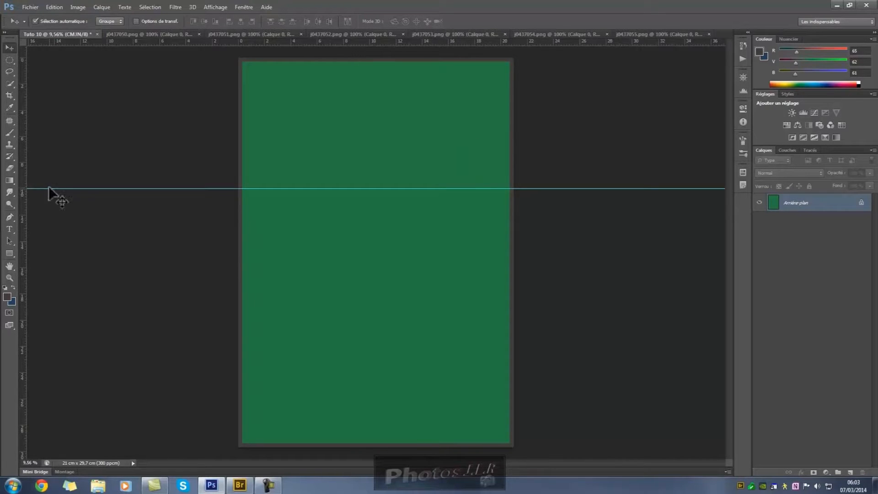
# - Move the horizontal guide up to about 2 cm on the ruler, and clear the guides from the page
pyautogui.moveTo(48, 188); pyautogui.dragTo(49, 84)
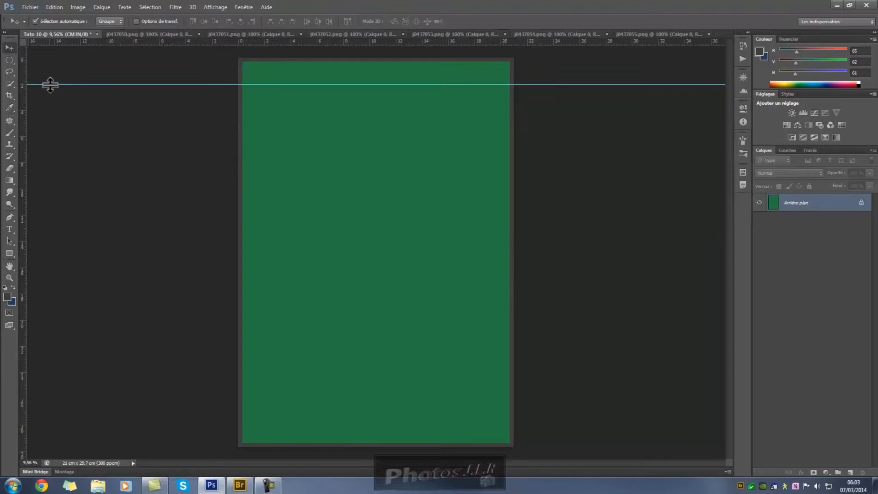
pyautogui.rightClick(51, 84)
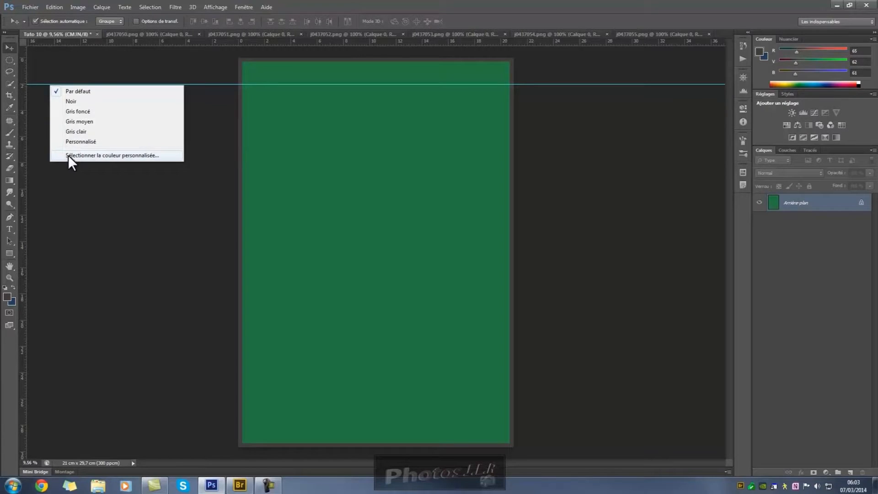
pyautogui.click(42, 116)
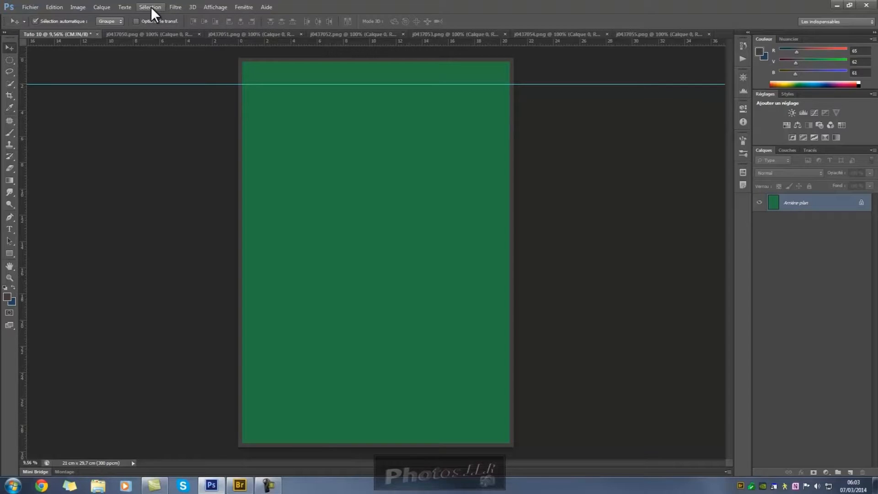
pyautogui.click(212, 7)
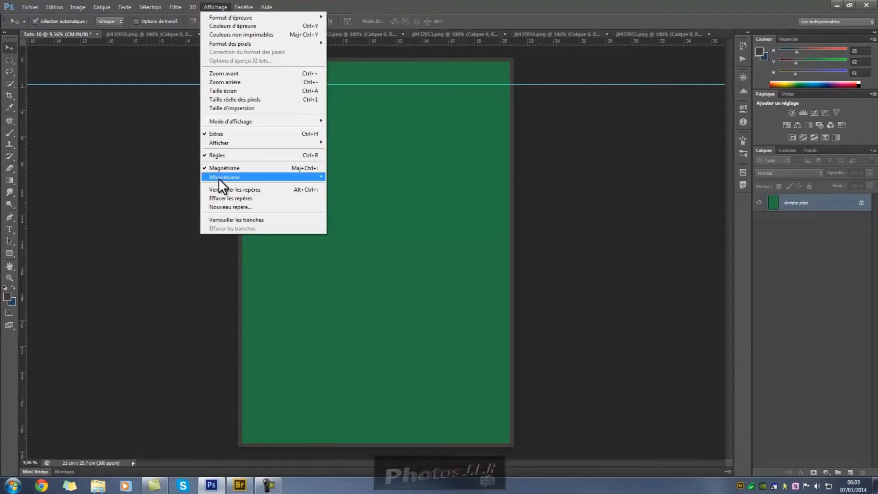
pyautogui.click(216, 196)
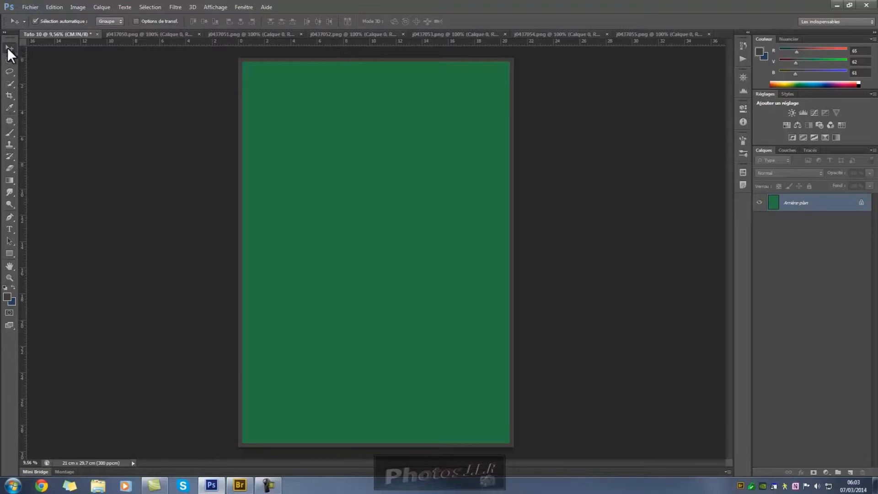
# - Pull a vertical guide out of the ruler to about 8 cm and return it to the ruler to remove it
pyautogui.moveTo(26, 104); pyautogui.dragTo(345, 104)
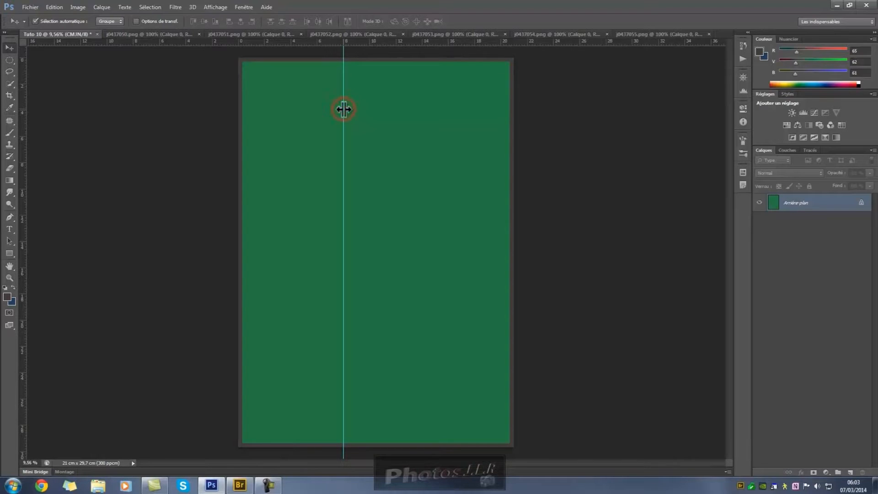
pyautogui.moveTo(343, 109); pyautogui.dragTo(23, 108)
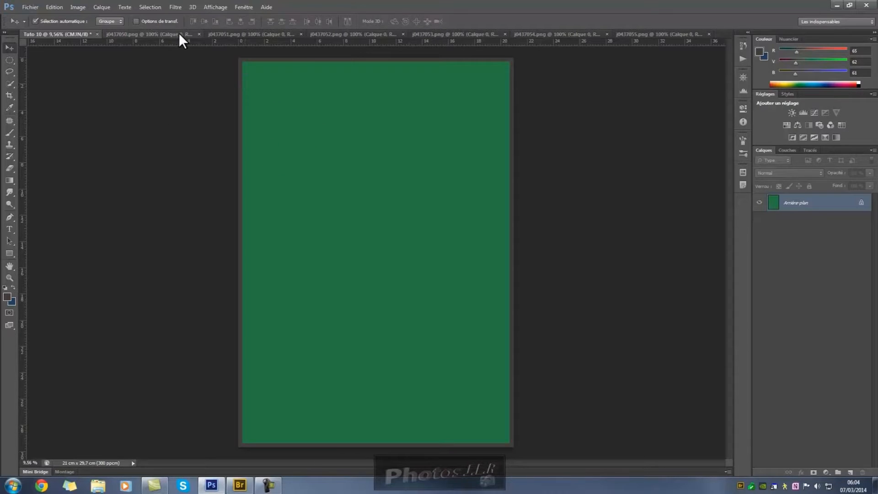
# - Create a new horizontal guide at 50% of the page height
pyautogui.click(217, 7)
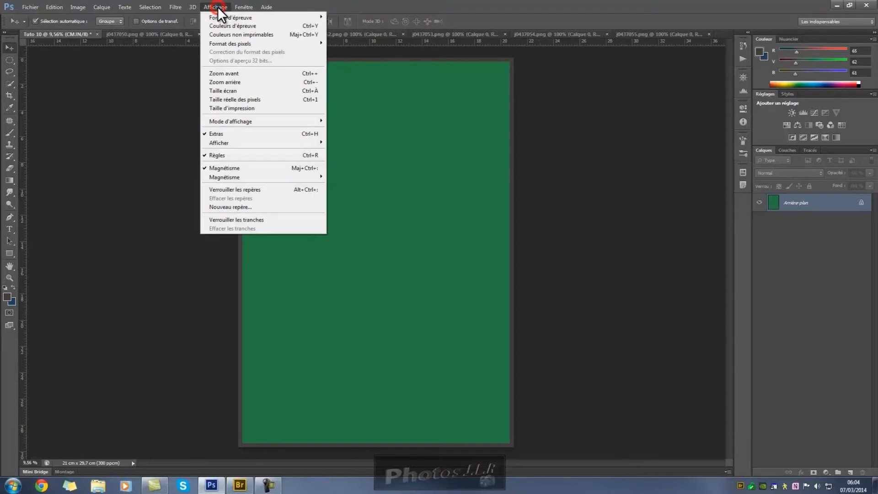
pyautogui.click(237, 207)
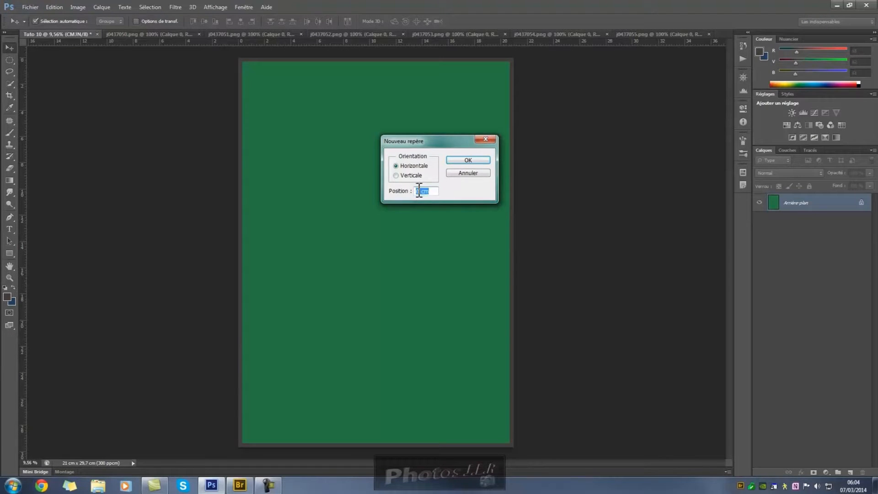
pyautogui.moveTo(433, 191); pyautogui.dragTo(407, 191)
pyautogui.write('50%')
pyautogui.click(480, 160)
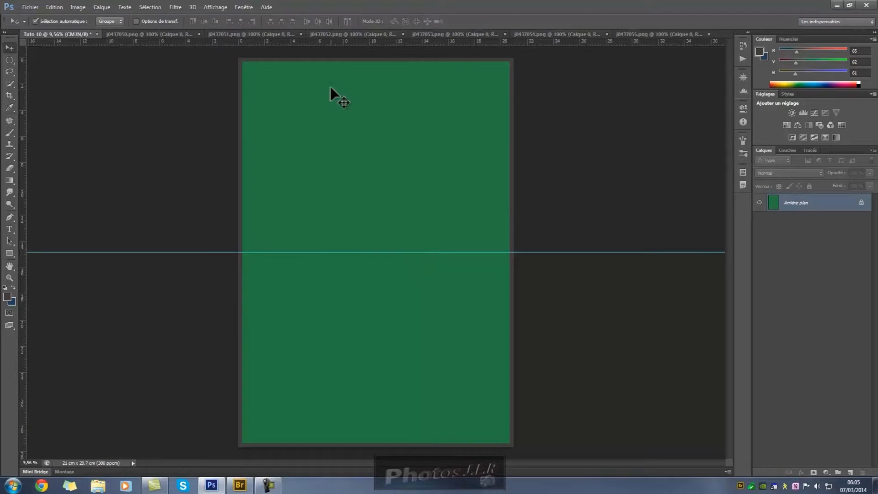
# - Create a new vertical guide at 50% of the page width
pyautogui.click(217, 7)
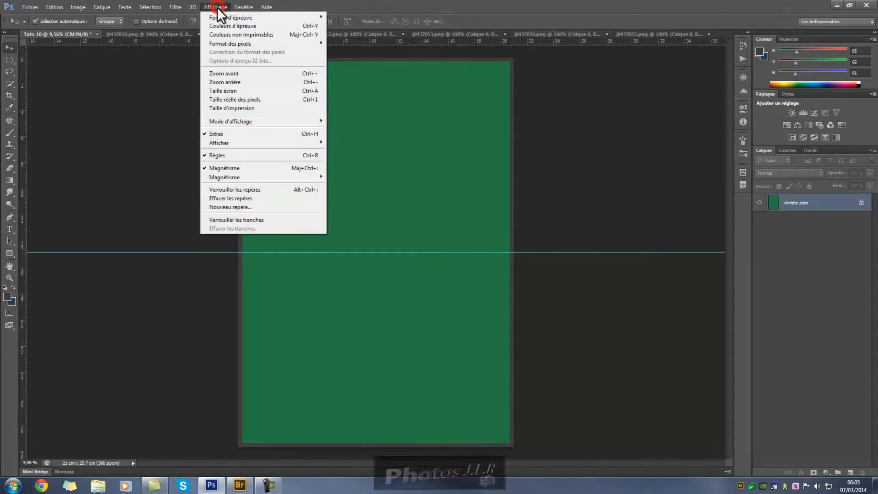
pyautogui.click(237, 206)
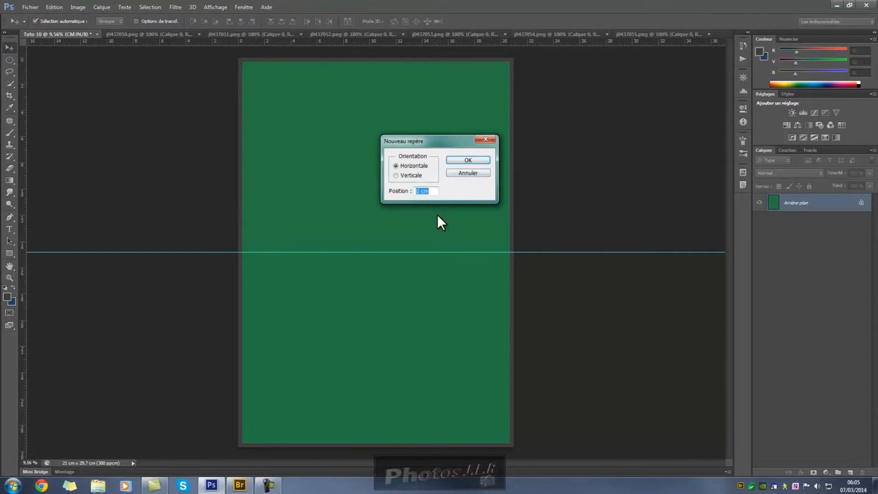
pyautogui.click(396, 175)
pyautogui.moveTo(417, 191); pyautogui.dragTo(435, 191)
pyautogui.write('50%')
pyautogui.click(467, 160)
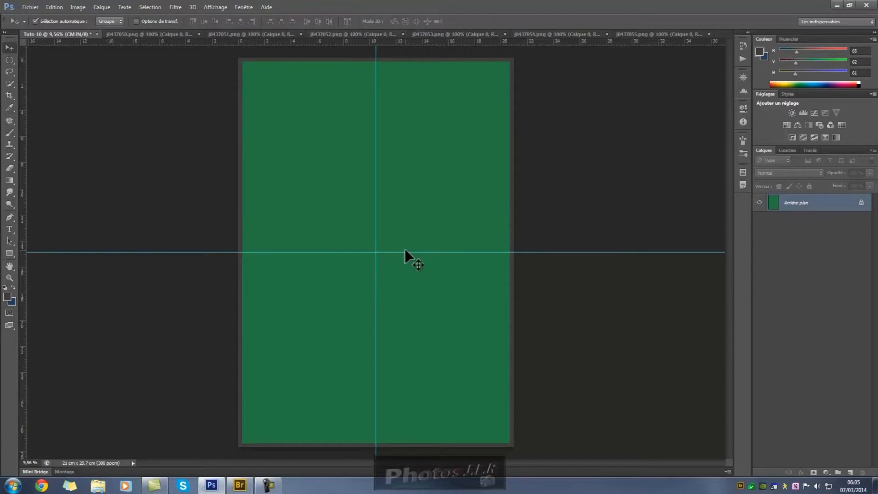
# - Create a new vertical guide at 25% of the page width
pyautogui.click(215, 7)
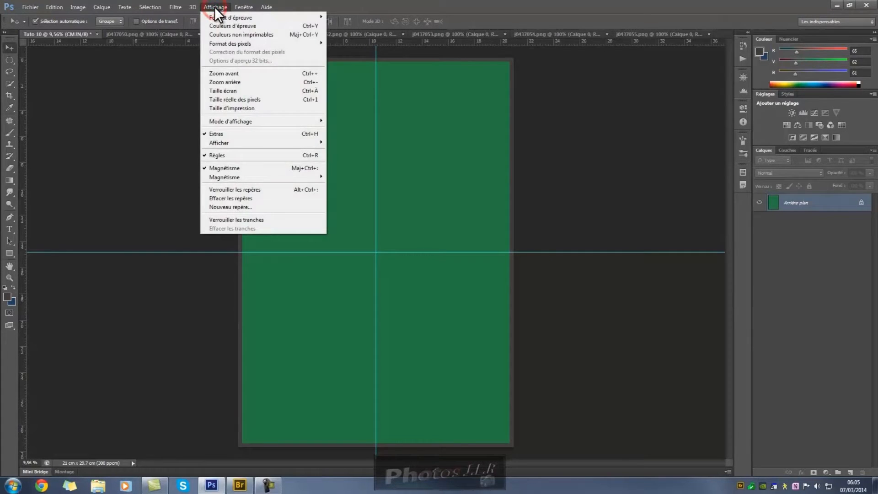
pyautogui.click(233, 206)
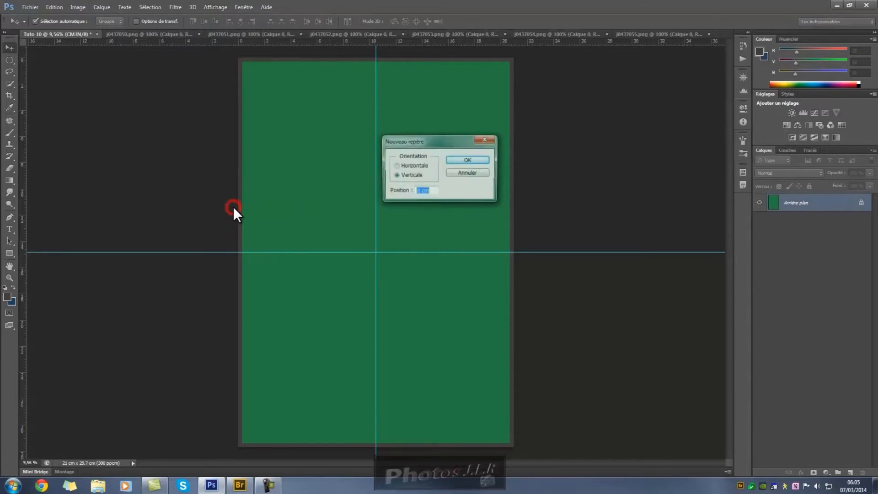
pyautogui.click(416, 191)
pyautogui.moveTo(418, 192); pyautogui.dragTo(439, 190)
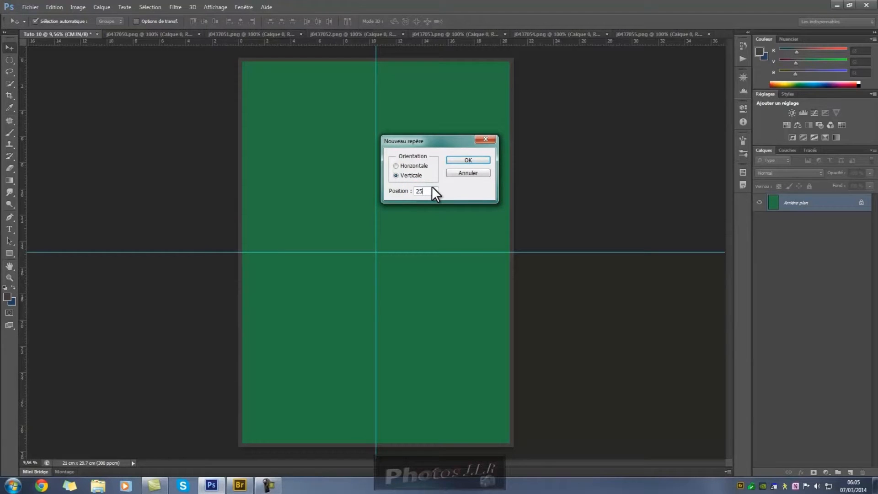
pyautogui.write('25%')
pyautogui.click(469, 160)
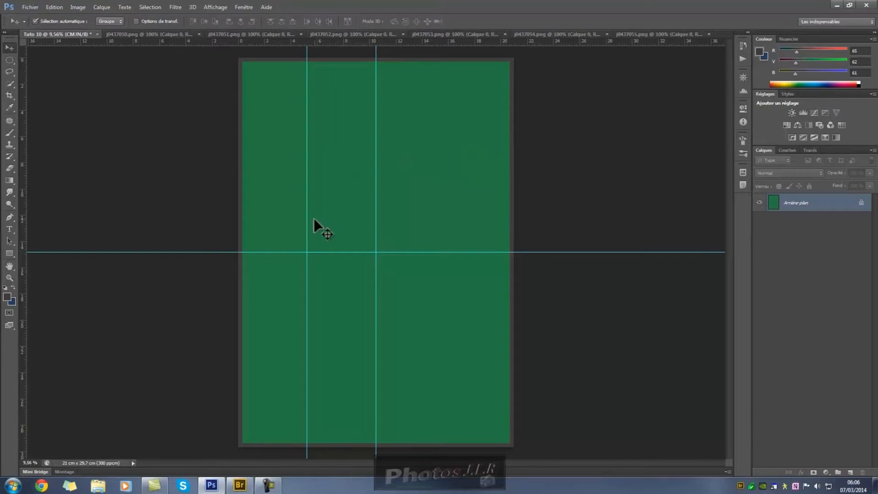
# - Create a new vertical guide at 75% of the page width
pyautogui.click(213, 7)
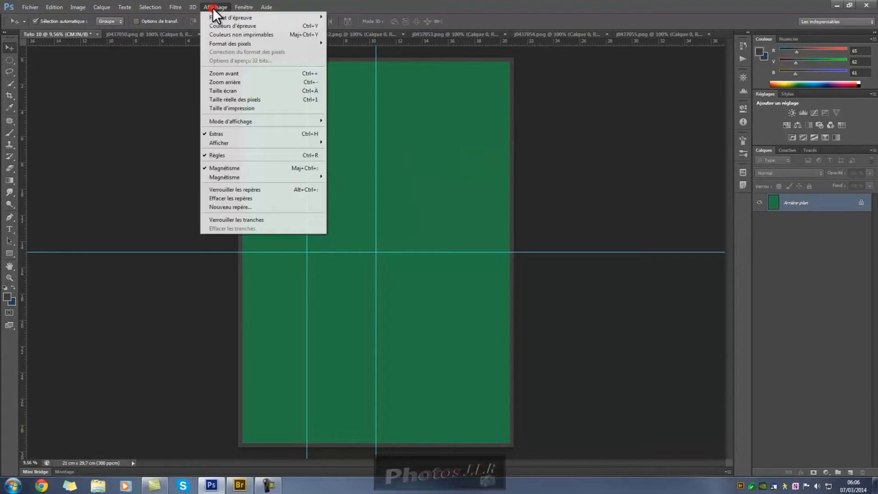
pyautogui.click(234, 208)
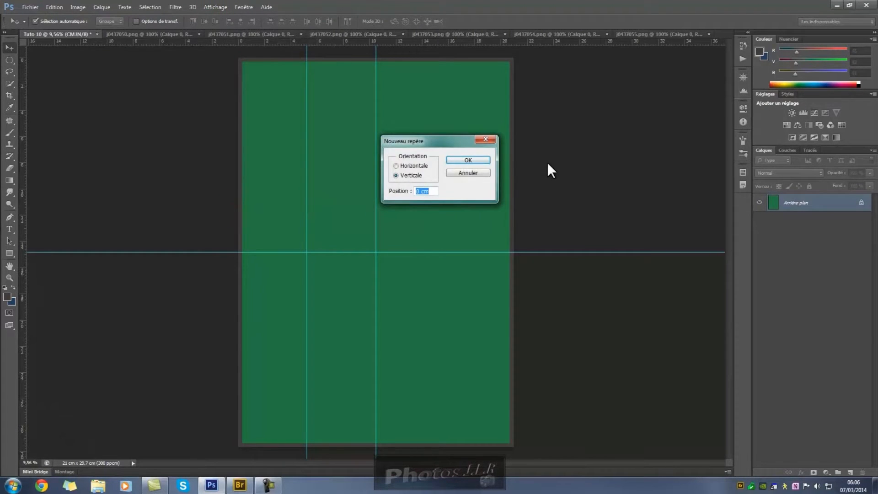
pyautogui.write('75%')
pyautogui.click(480, 160)
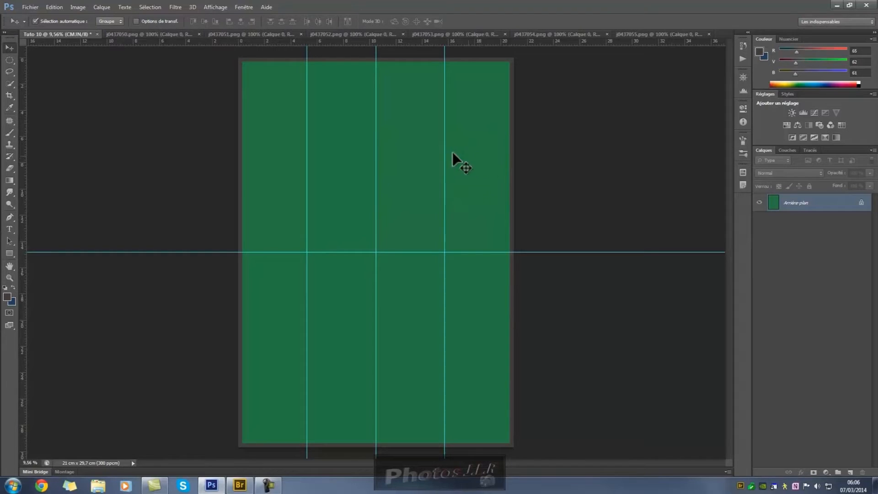
# - Create a new horizontal guide at 75% of the page height
pyautogui.click(212, 7)
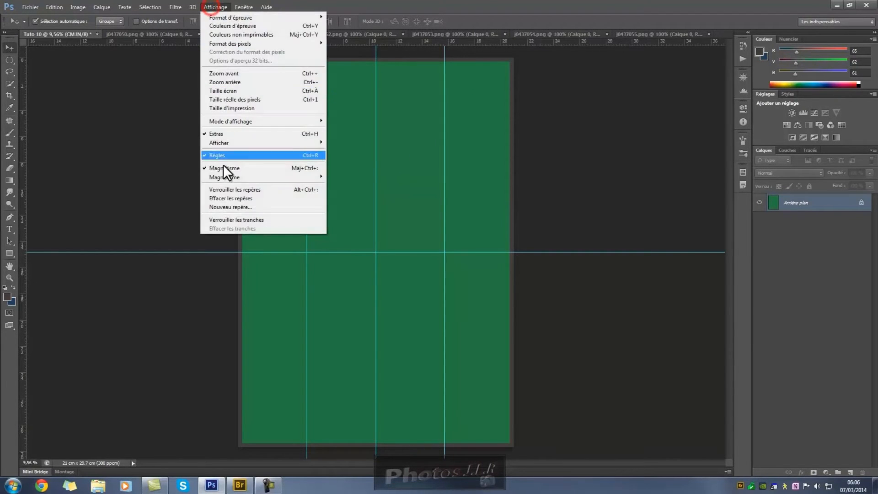
pyautogui.click(231, 208)
pyautogui.click(396, 166)
pyautogui.click(416, 192)
pyautogui.doubleClick(416, 191)
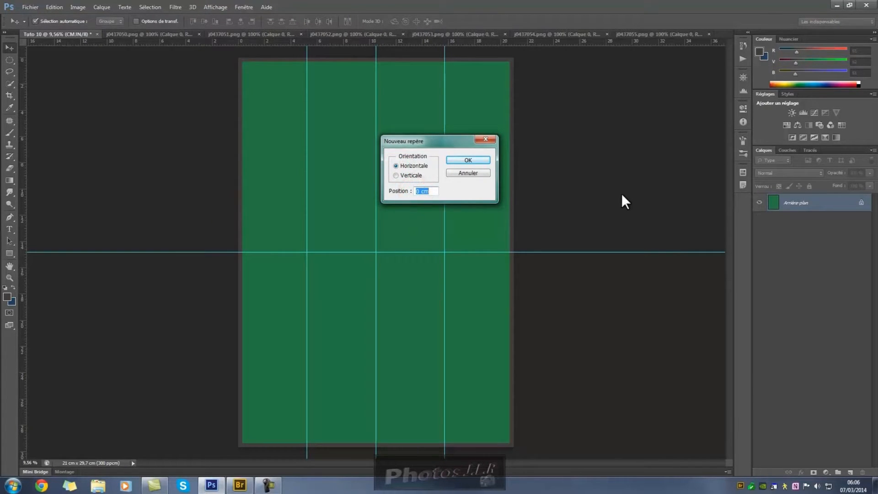
pyautogui.write('75%')
pyautogui.click(473, 158)
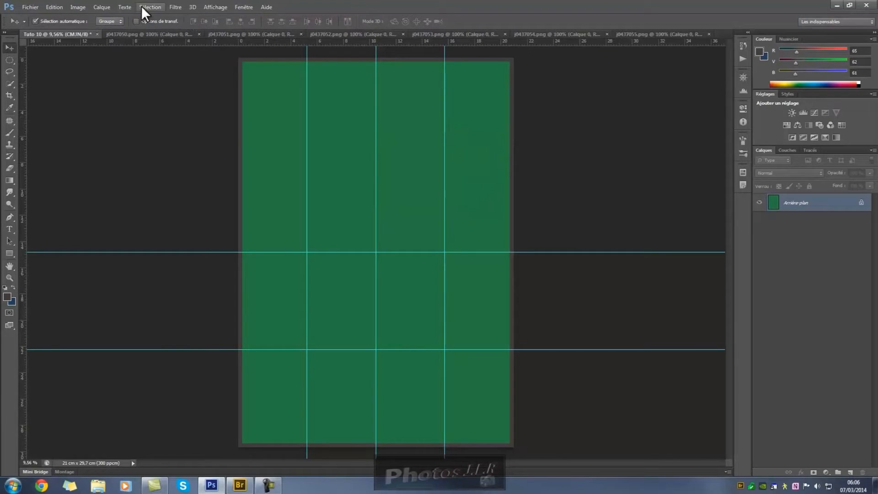
# - Create a new horizontal guide at 25% of the page height
pyautogui.click(214, 5)
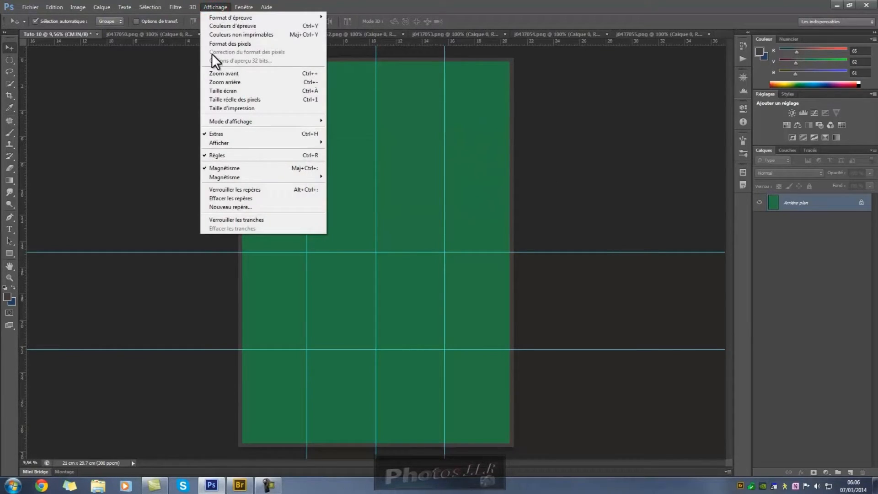
pyautogui.click(241, 207)
pyautogui.write('25%')
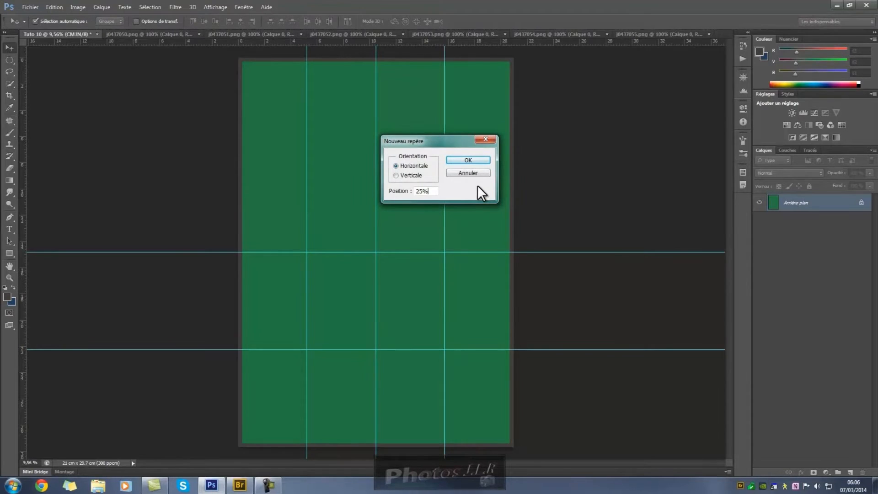
pyautogui.click(477, 160)
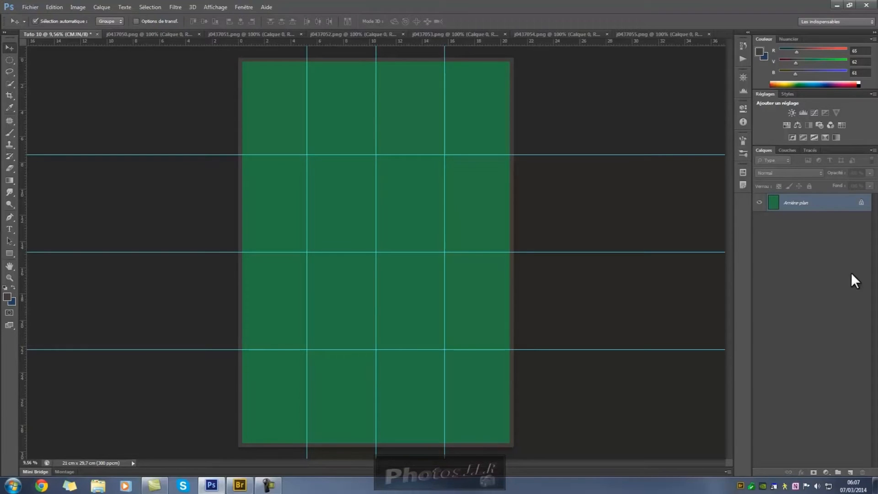
# - Duplicate the background layer within Tuto 10 as Table billard and delete the original Arrière-plan layer
pyautogui.rightClick(824, 203)
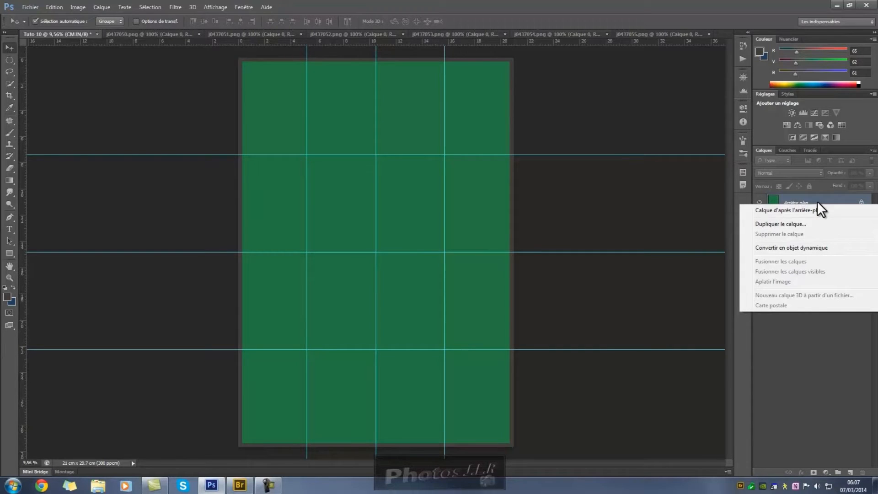
pyautogui.click(785, 223)
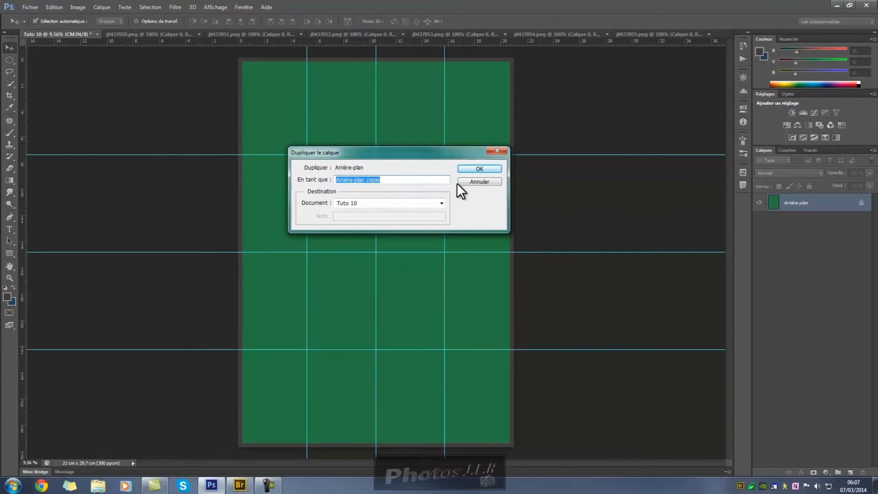
pyautogui.write('Table billard')
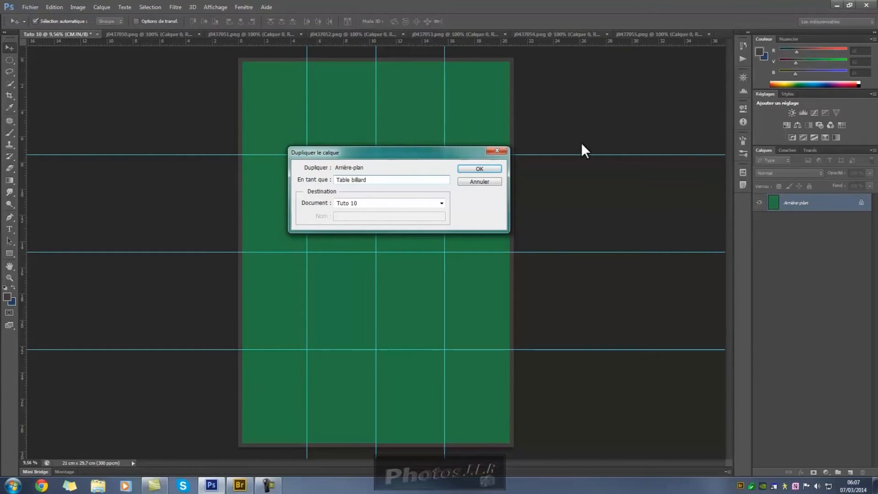
pyautogui.click(479, 168)
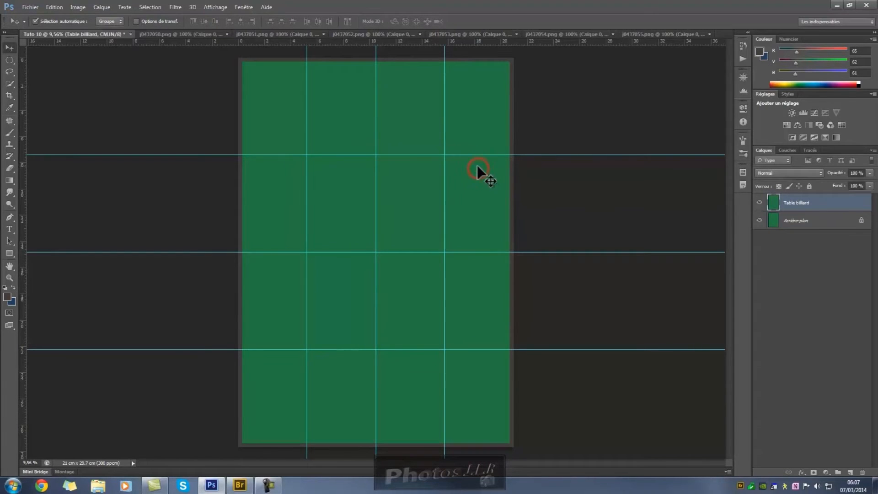
pyautogui.moveTo(839, 227); pyautogui.dragTo(861, 473)
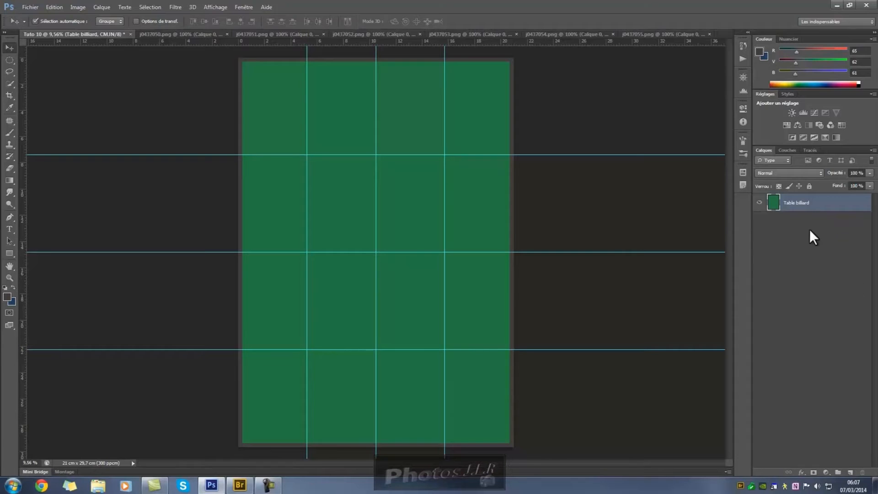
# - Try duplicating the yellow number 1 ball from j0437050.png into Tuto 10 at its original size, and delete the copied layer
pyautogui.click(184, 40)
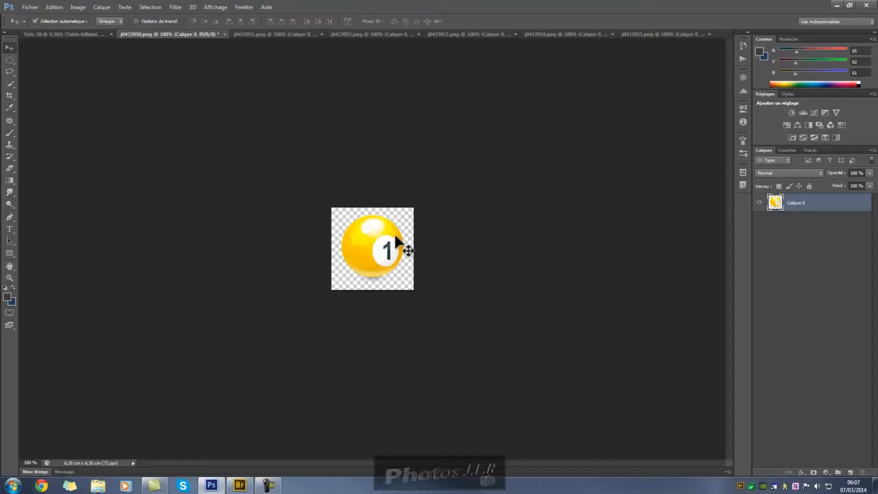
pyautogui.rightClick(826, 207)
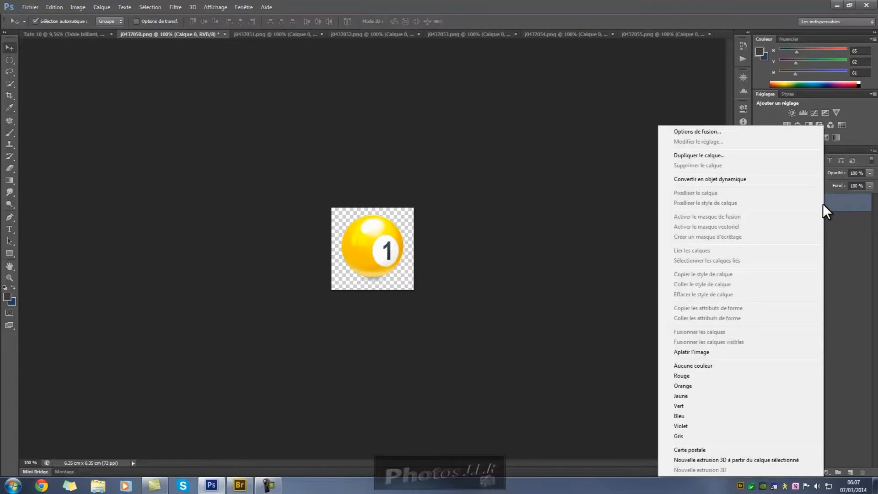
pyautogui.click(705, 154)
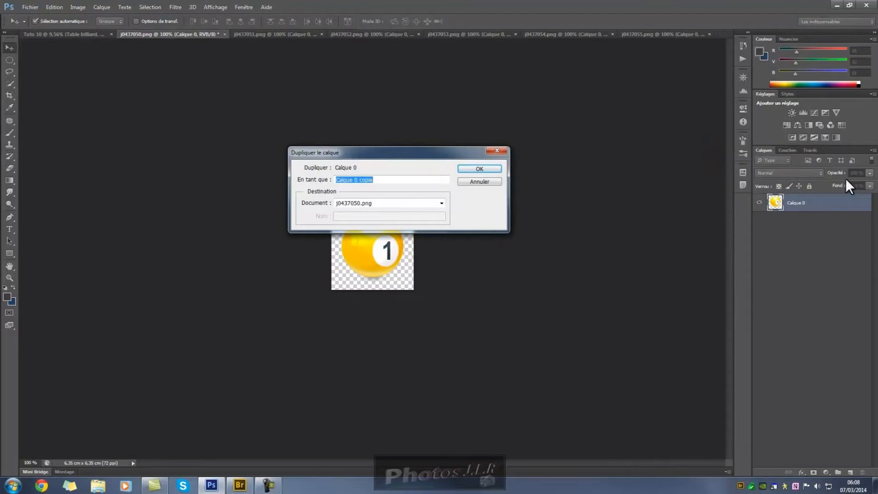
pyautogui.click(441, 203)
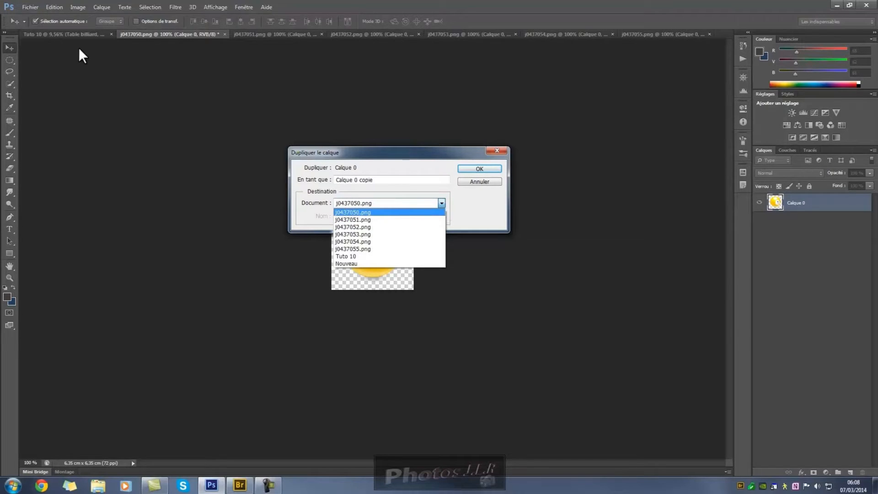
pyautogui.click(344, 256)
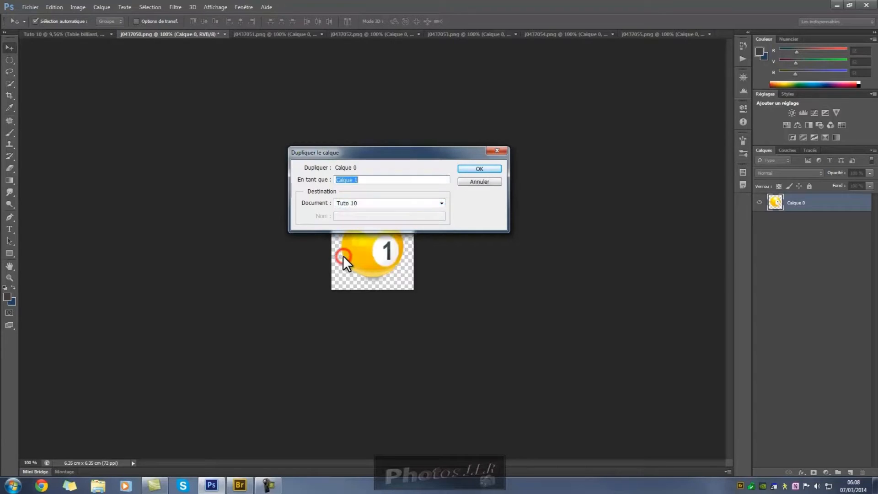
pyautogui.click(485, 168)
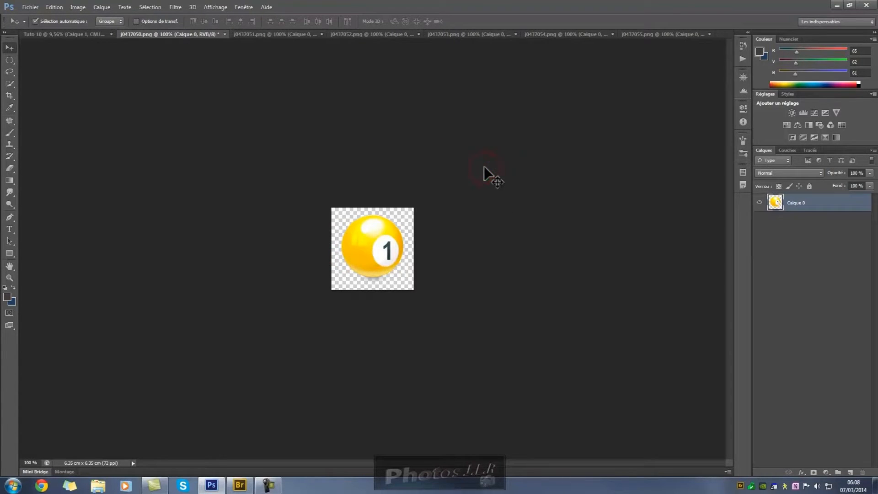
pyautogui.click(75, 34)
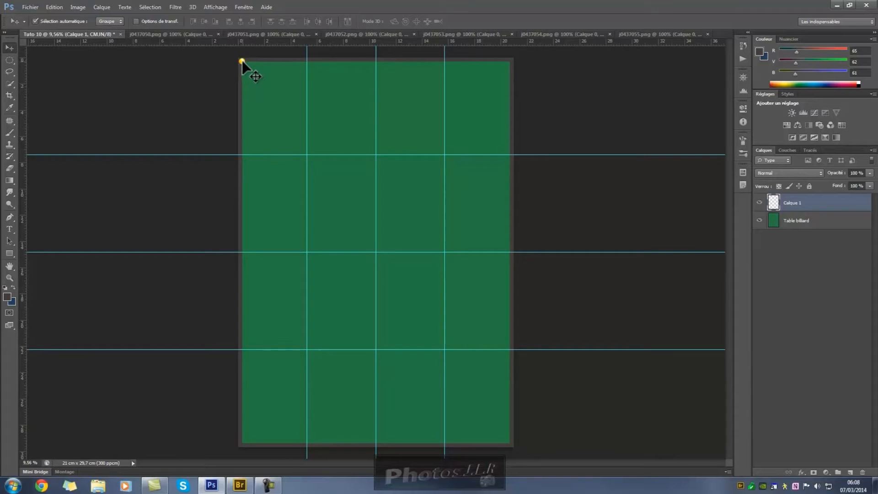
pyautogui.moveTo(242, 60); pyautogui.dragTo(281, 121)
pyautogui.moveTo(822, 203); pyautogui.dragTo(862, 472)
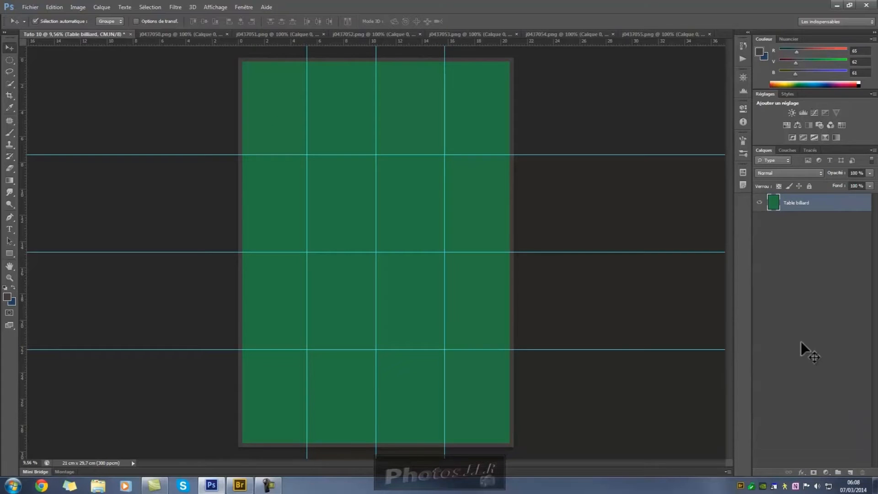
# - Resize the yellow number 1 ball image j0437050.png to 10 × 10 cm at 300 pixels per inch
pyautogui.click(168, 35)
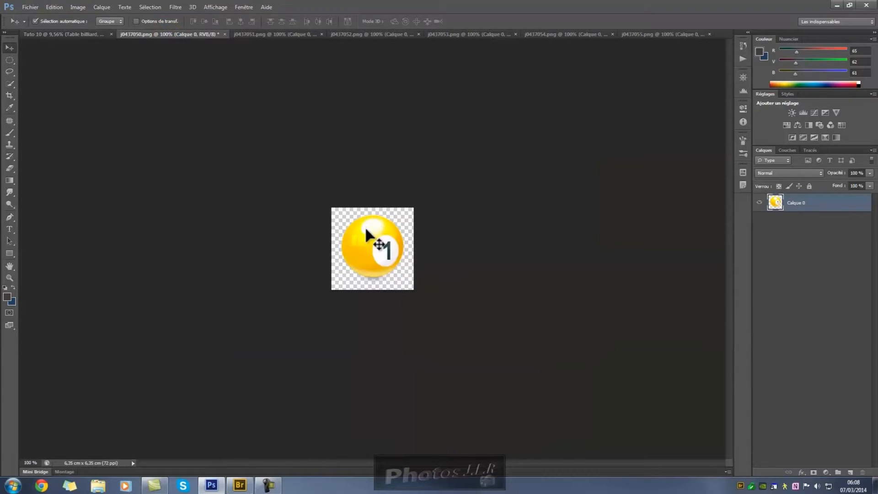
pyautogui.click(79, 7)
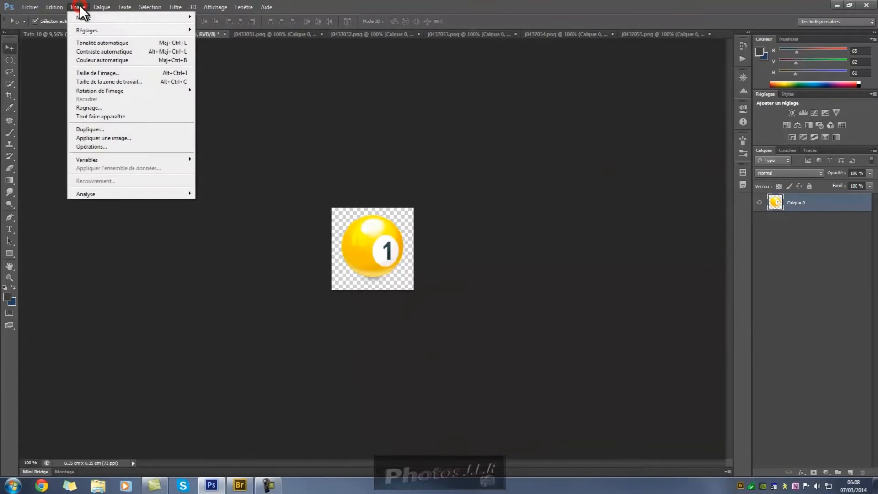
pyautogui.click(88, 70)
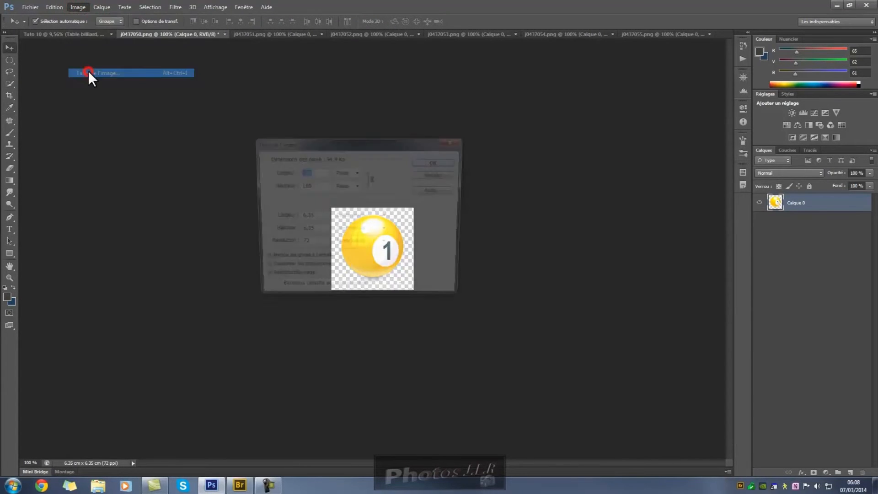
pyautogui.moveTo(397, 142); pyautogui.dragTo(583, 136)
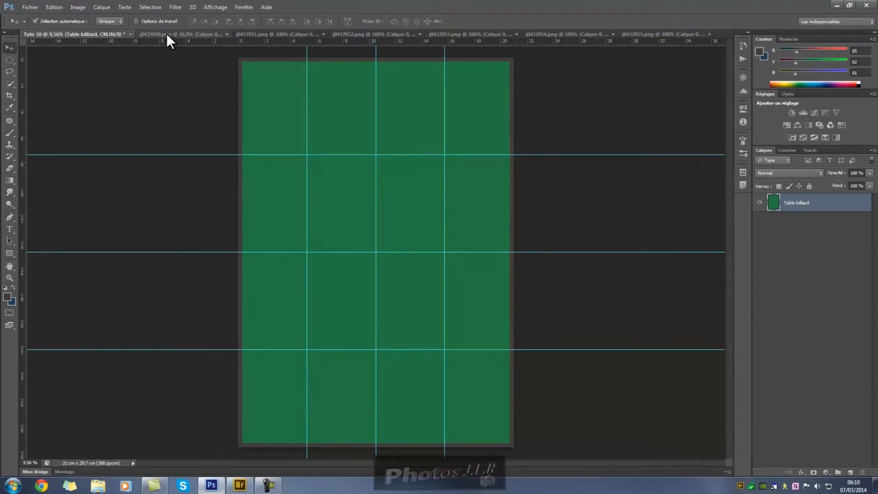
pyautogui.click(166, 33)
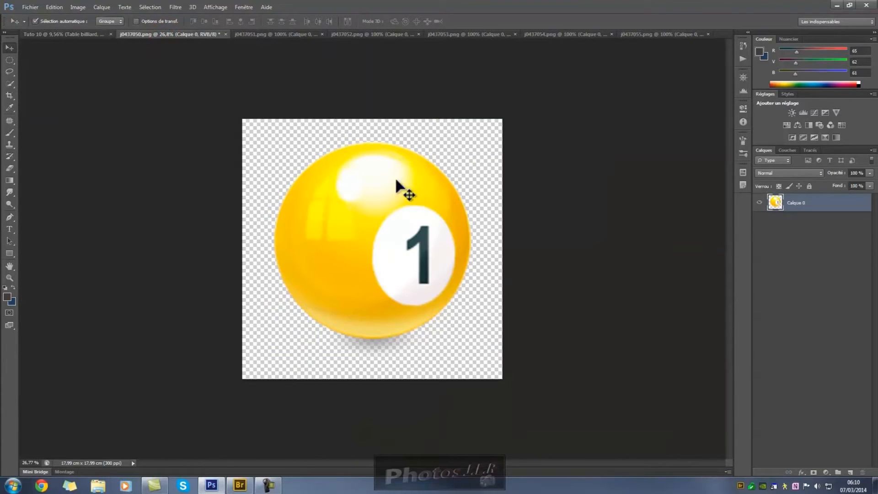
pyautogui.click(79, 7)
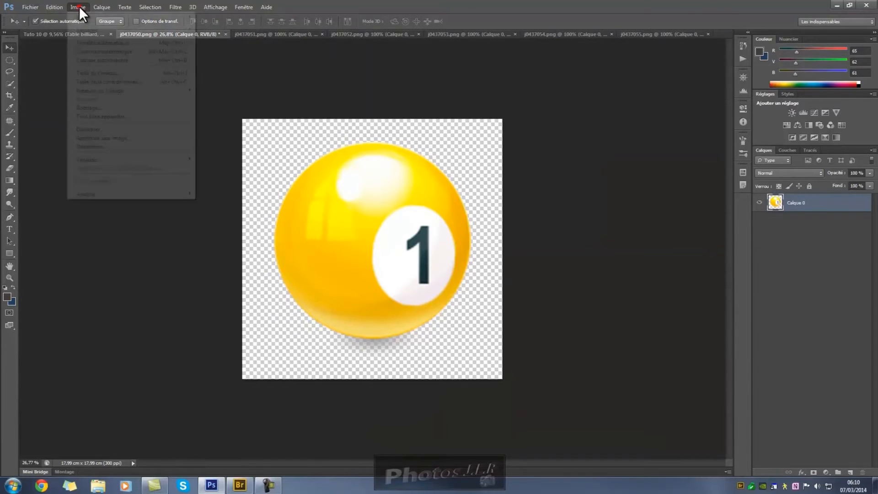
pyautogui.click(86, 73)
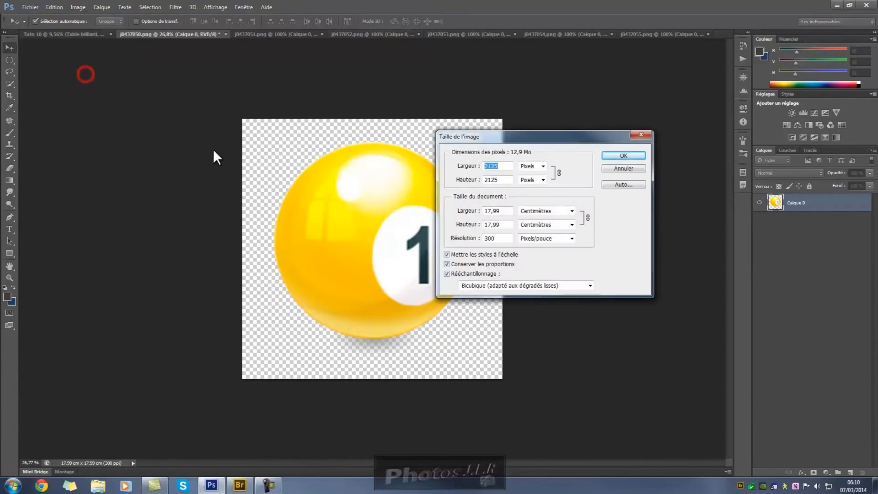
pyautogui.doubleClick(499, 209)
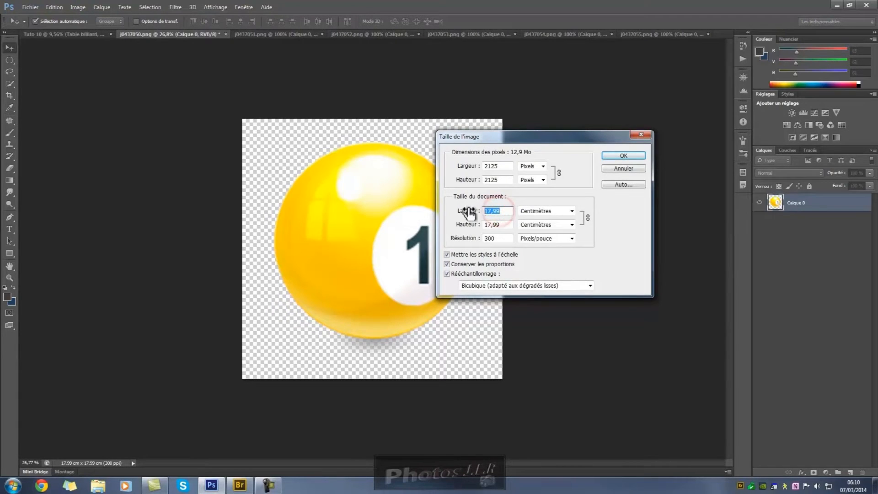
pyautogui.write('10')
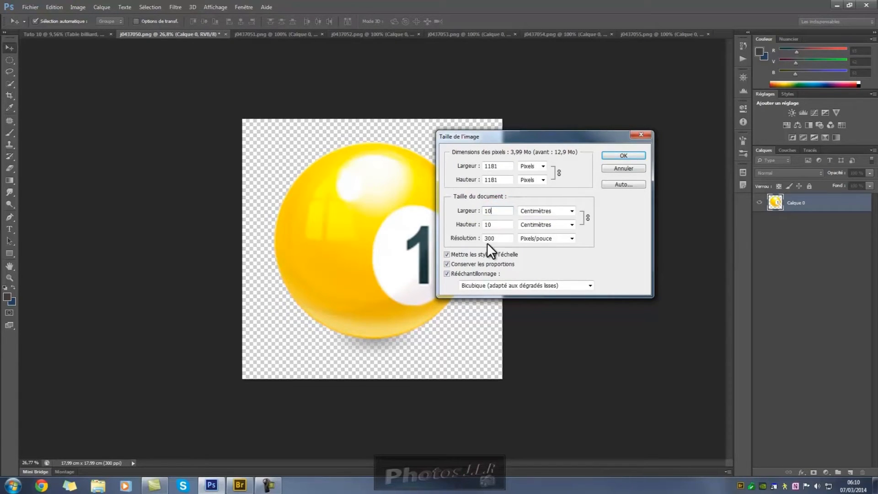
pyautogui.click(624, 155)
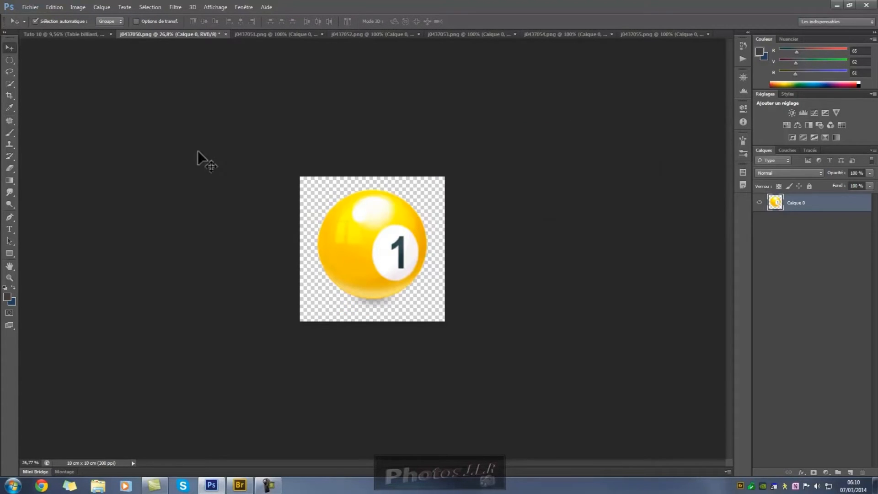
# - Duplicate the resized number 1 ball layer into Tuto 10 and centre the ball where the 50% vertical and 75% horizontal guides cross
pyautogui.rightClick(839, 201)
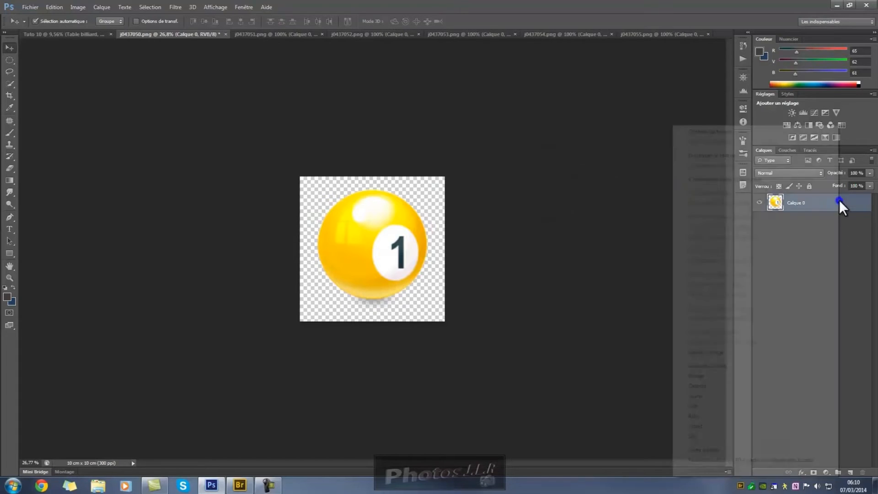
pyautogui.click(721, 155)
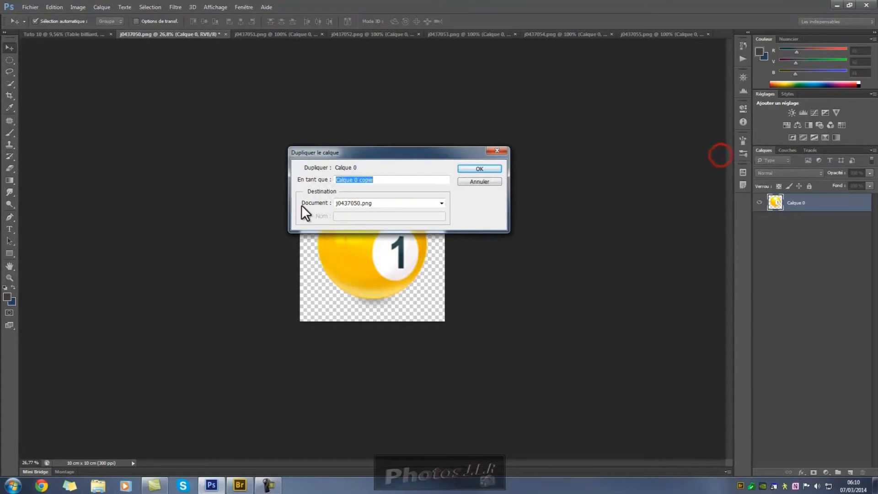
pyautogui.click(442, 203)
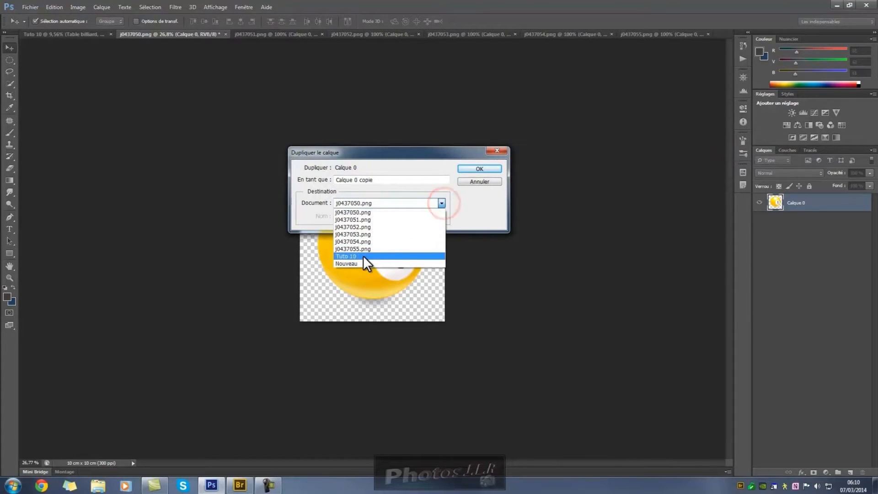
pyautogui.click(363, 255)
pyautogui.click(476, 169)
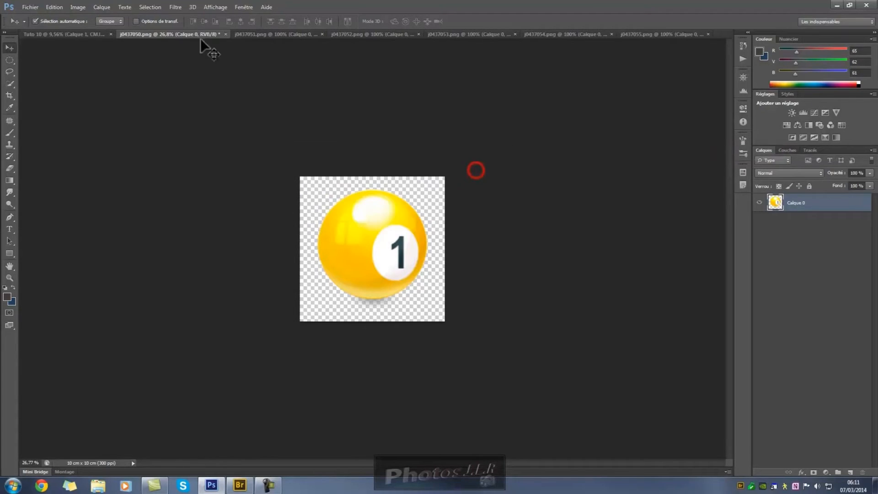
pyautogui.click(90, 32)
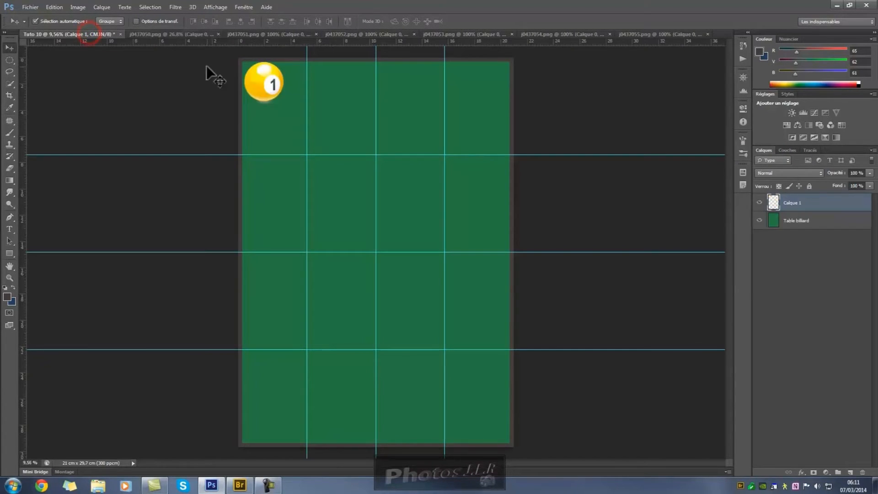
pyautogui.moveTo(267, 80); pyautogui.dragTo(374, 344)
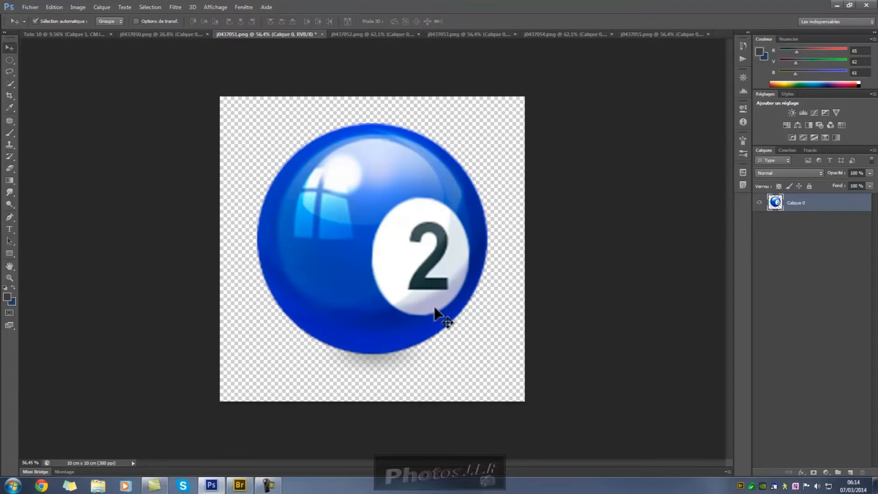
# - Duplicate the blue number 2 ball layer into Tuto 10 as Boule 2 and close the j0437051.png image
pyautogui.rightClick(828, 204)
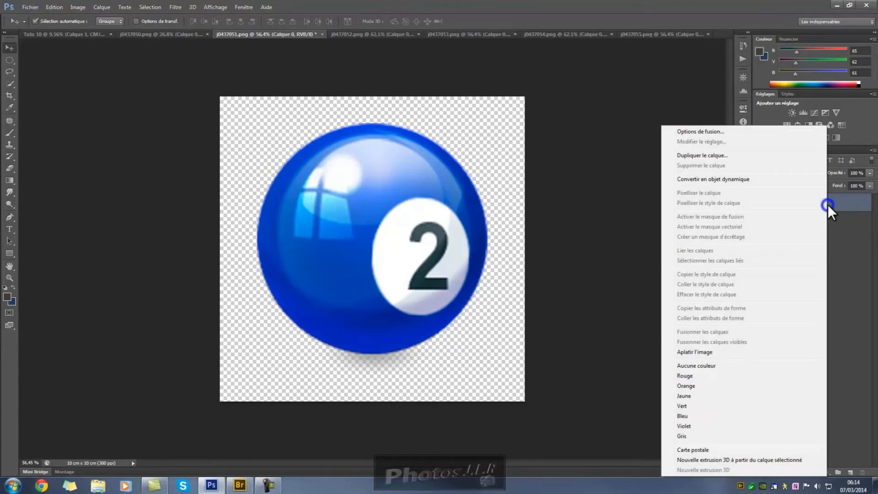
pyautogui.click(681, 155)
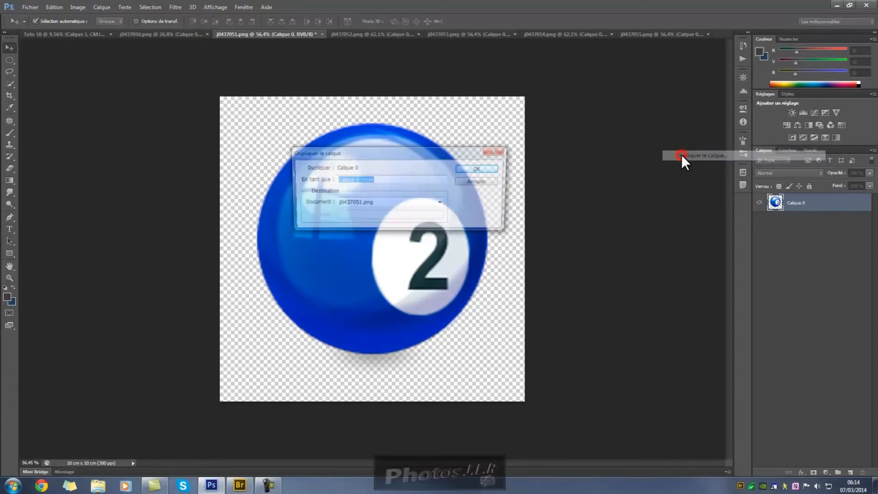
pyautogui.click(442, 202)
pyautogui.click(351, 256)
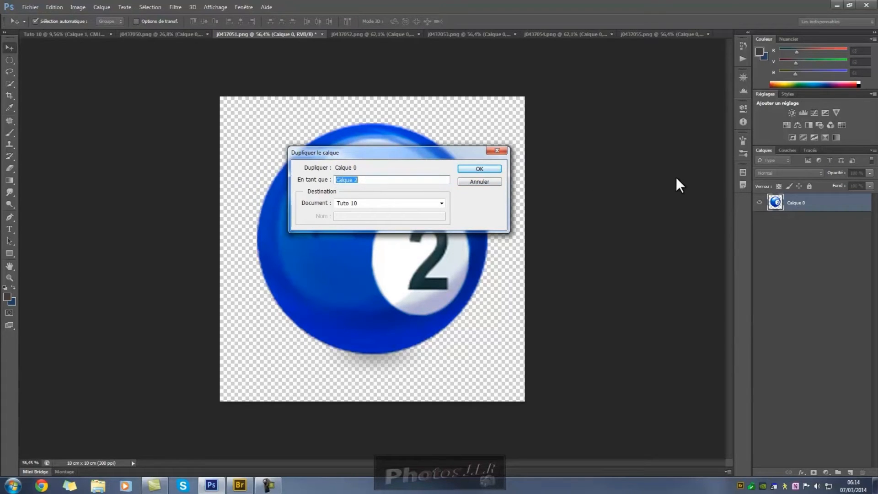
pyautogui.write('Boule 2')
pyautogui.click(462, 167)
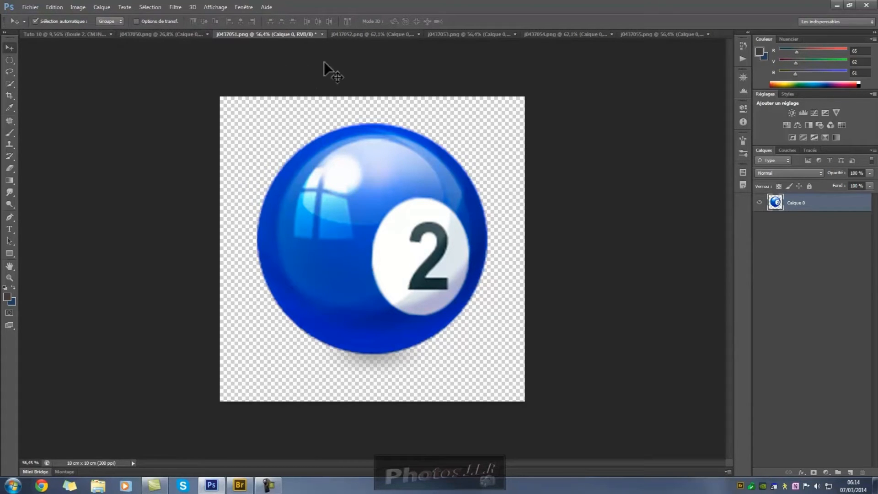
pyautogui.click(322, 33)
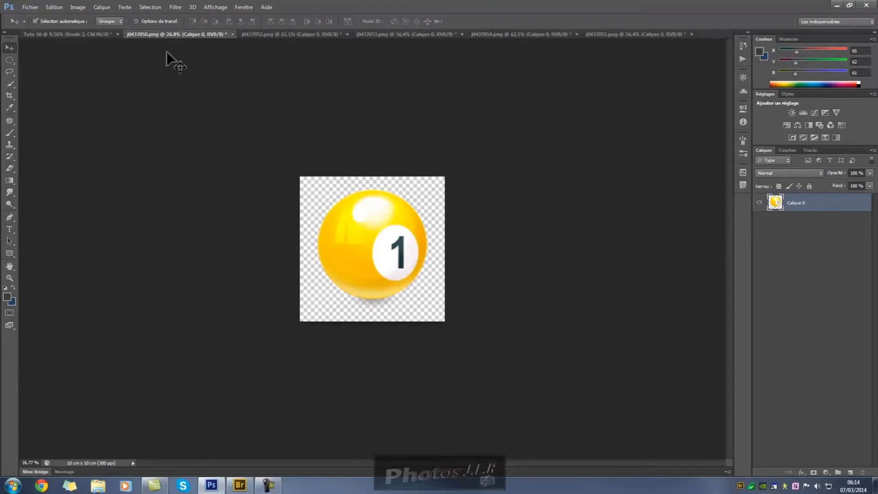
pyautogui.click(70, 33)
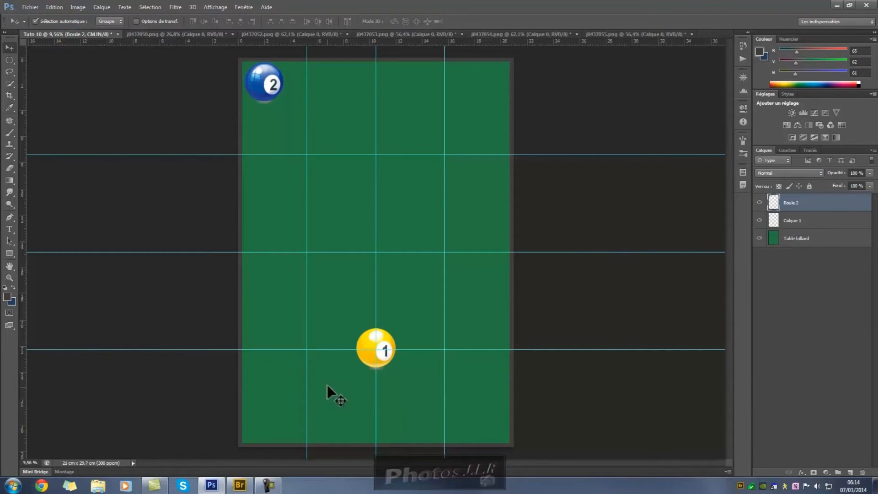
# - Rename the yellow number 1 ball's layer Calque 1 as Boule 1
pyautogui.click(795, 226)
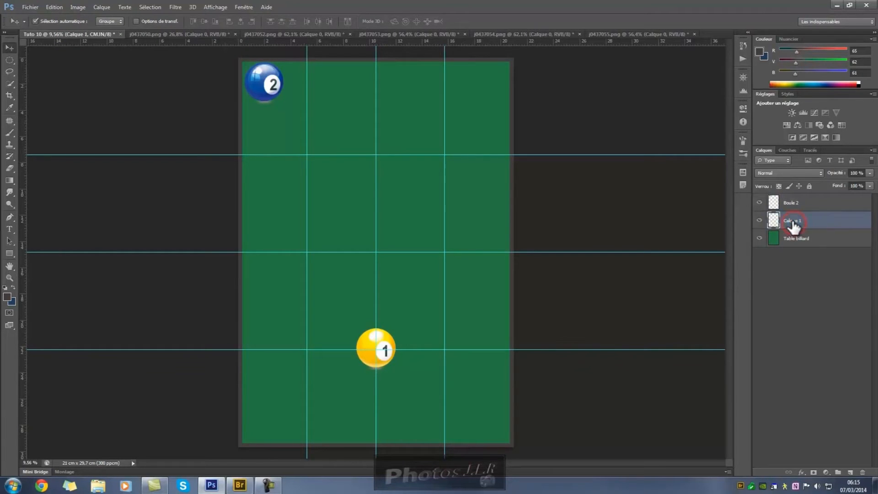
pyautogui.doubleClick(793, 221)
pyautogui.write('Boule 1')
pyautogui.click(810, 324)
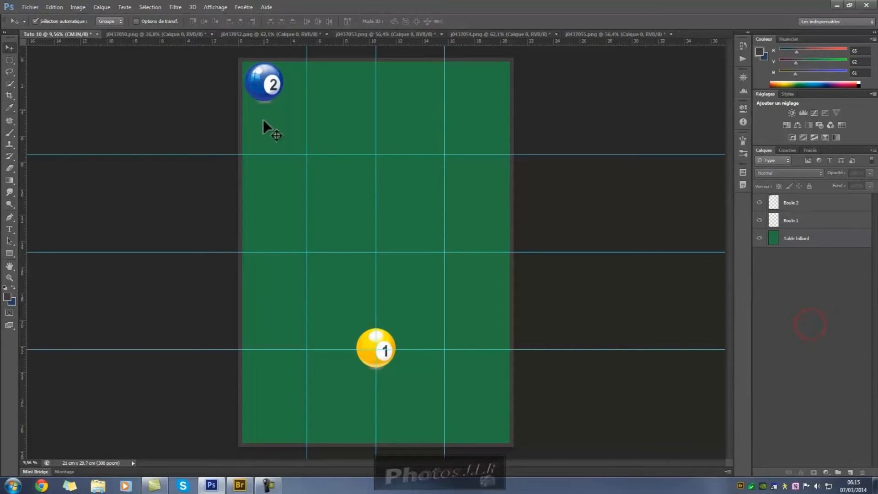
# - Close the j0437050.png image without saving its changes
pyautogui.click(196, 34)
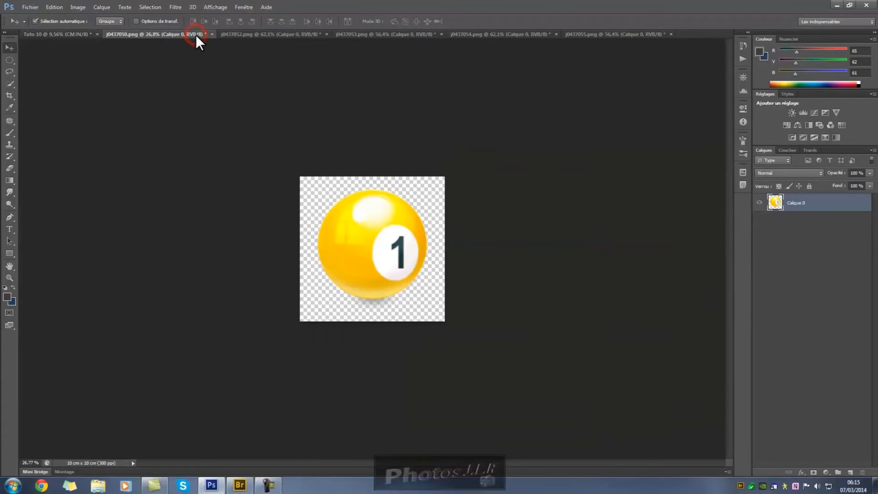
pyautogui.click(212, 34)
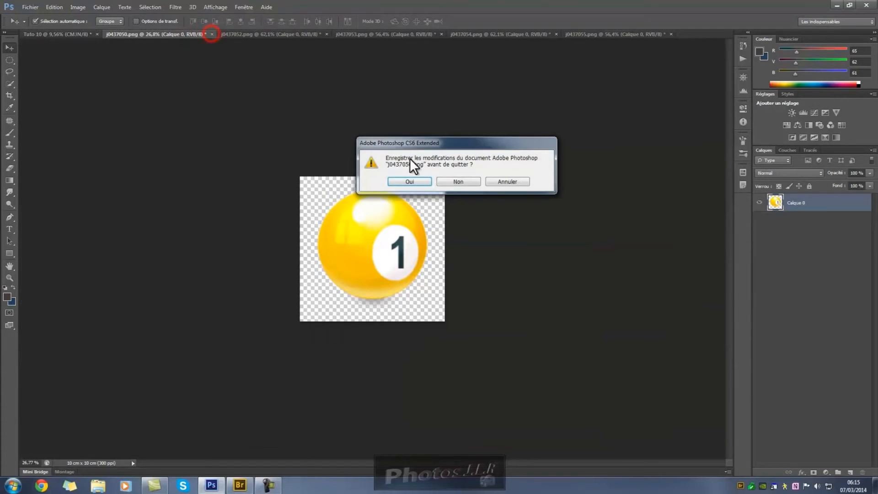
pyautogui.click(461, 181)
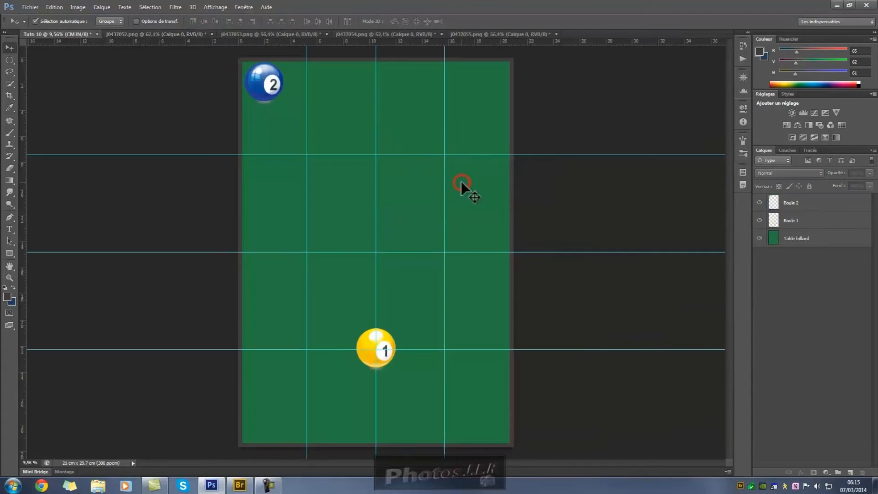
# - Duplicate the red number 3 ball layer from j0437052.png into Tuto 10 as Boule 3
pyautogui.click(183, 34)
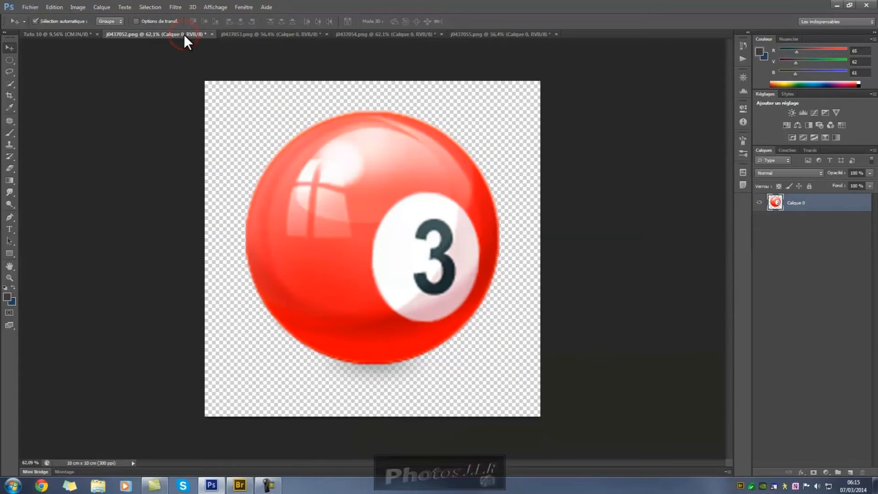
pyautogui.rightClick(820, 202)
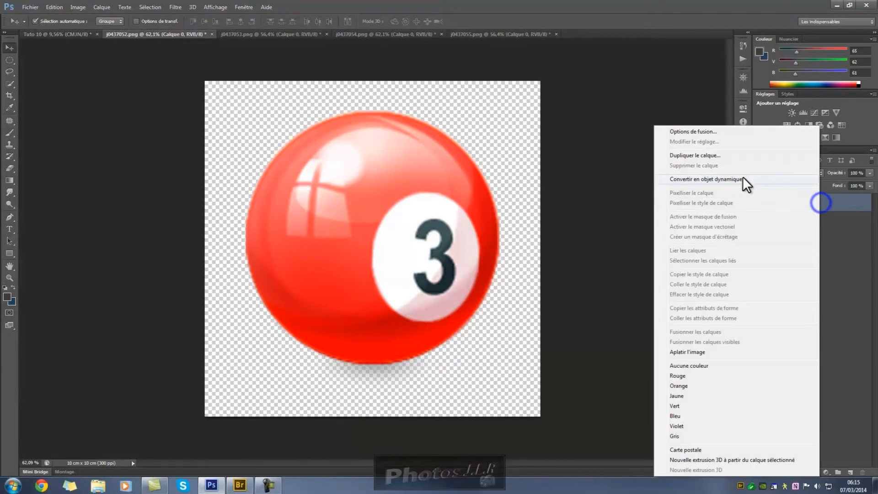
pyautogui.click(704, 155)
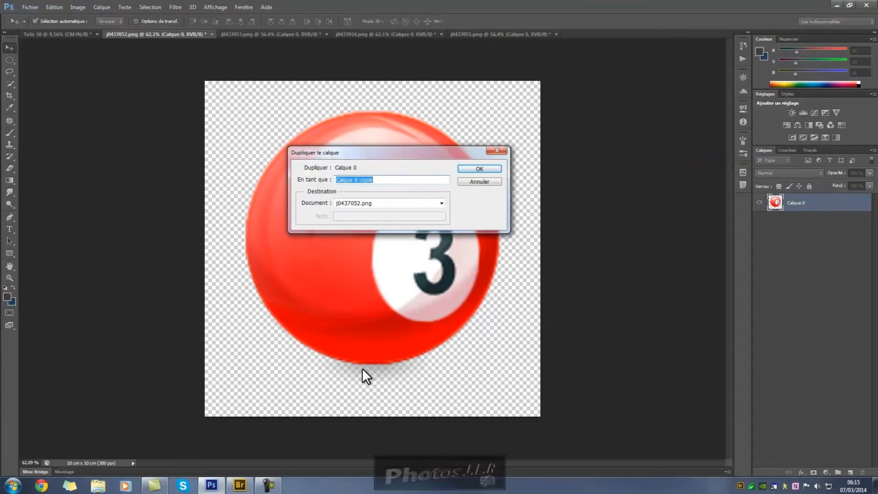
pyautogui.write('Boule 3')
pyautogui.click(441, 203)
pyautogui.click(361, 241)
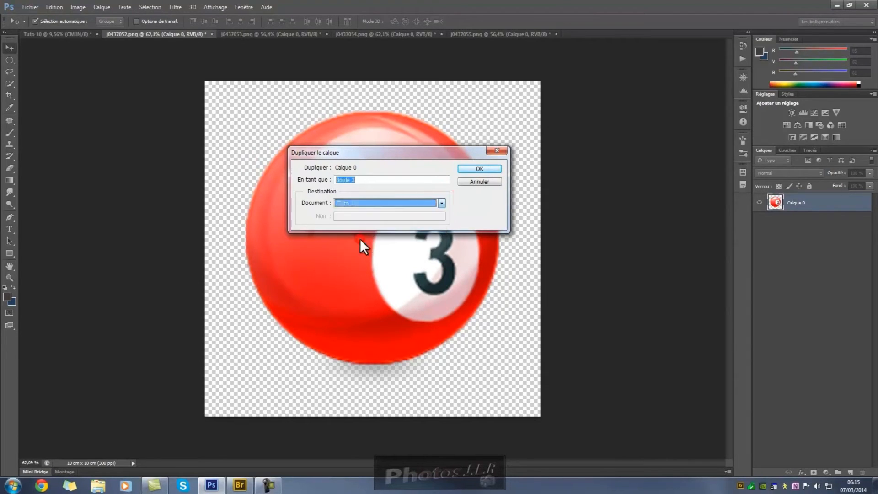
pyautogui.click(489, 168)
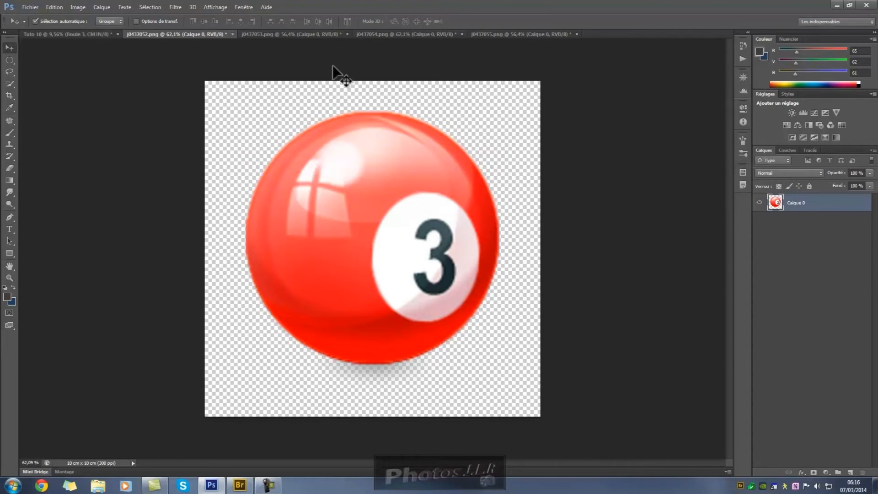
# - Close j0437052.png without saving and move the number 3 ball to the middle vertical guide near the table's upper edge
pyautogui.click(232, 35)
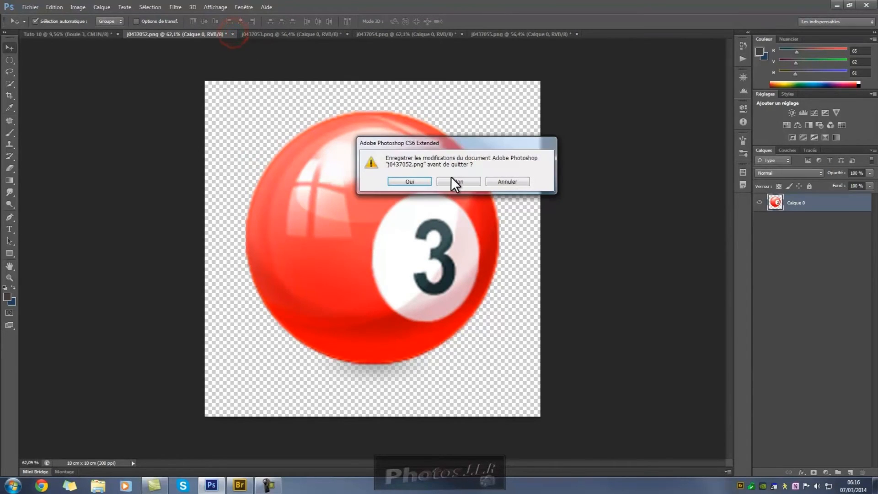
pyautogui.click(477, 182)
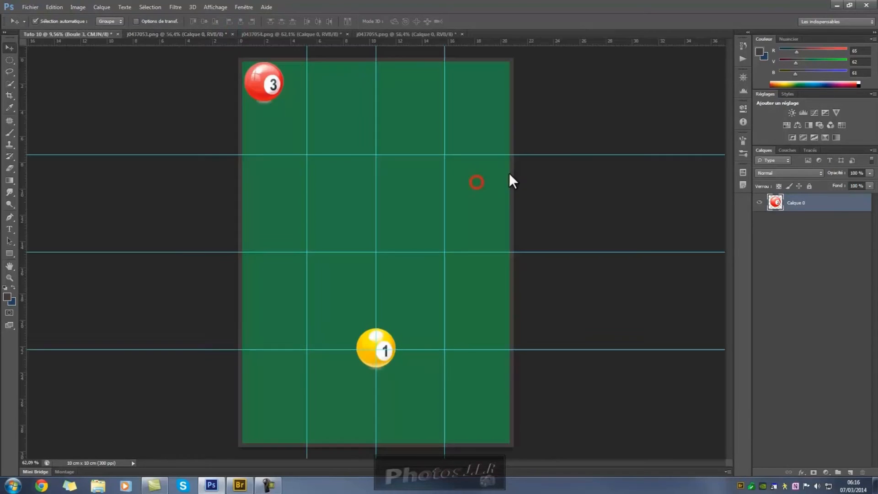
pyautogui.moveTo(254, 75); pyautogui.dragTo(378, 94)
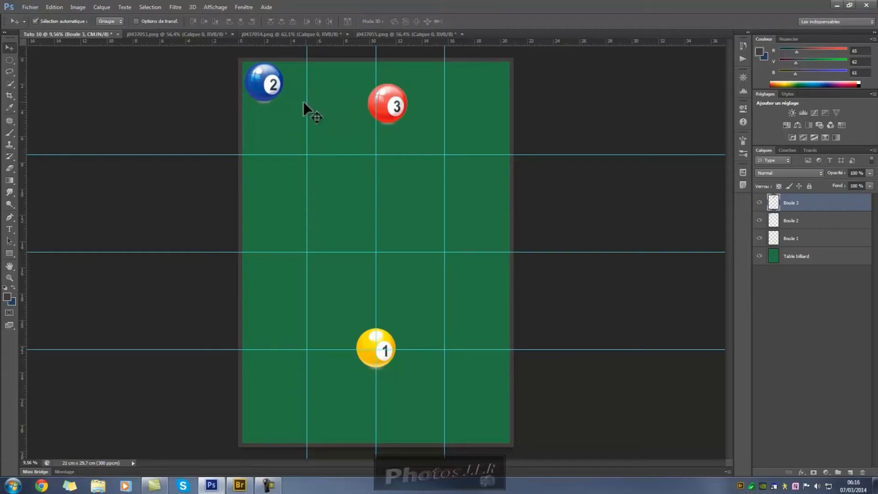
# - Duplicate the purple number 4 ball layer from j0437053.png into Tuto 10 as Boule 4
pyautogui.click(185, 33)
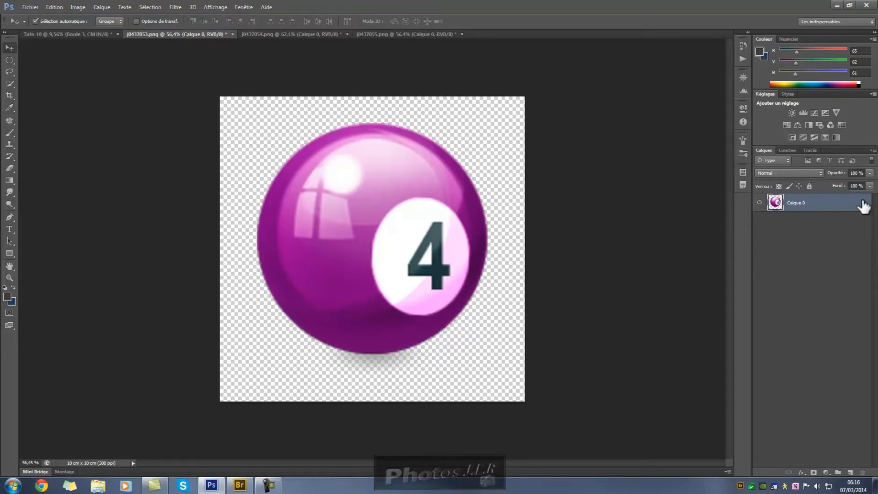
pyautogui.rightClick(851, 204)
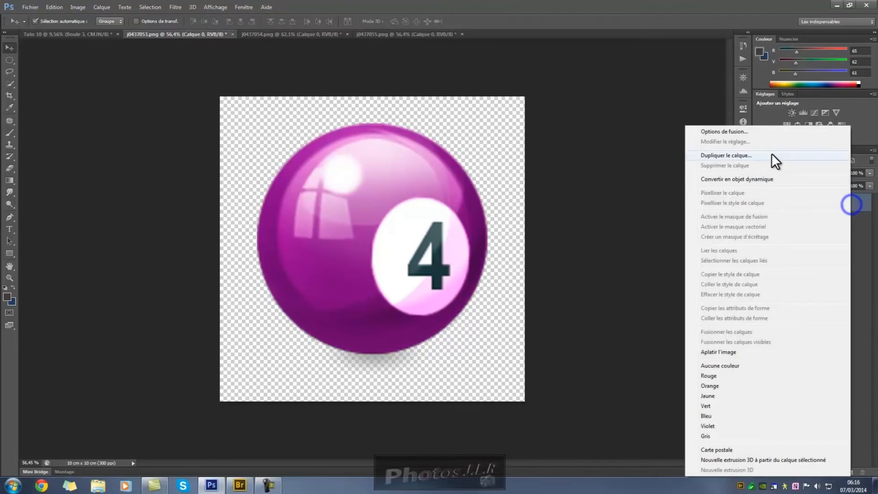
pyautogui.click(729, 156)
pyautogui.write('Boule 4')
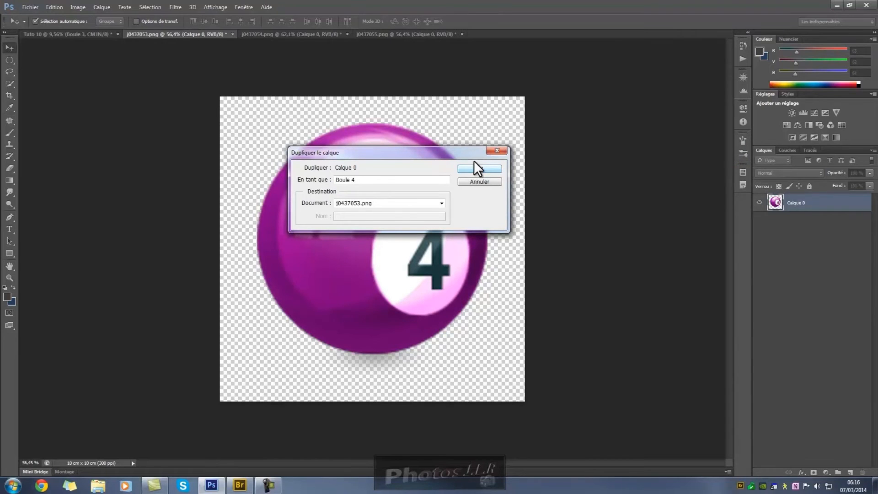
pyautogui.click(441, 202)
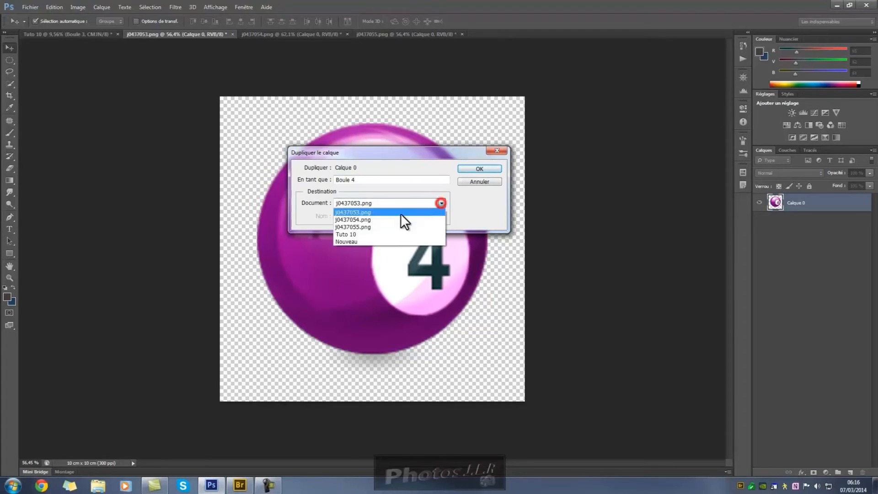
pyautogui.click(359, 234)
pyautogui.click(480, 168)
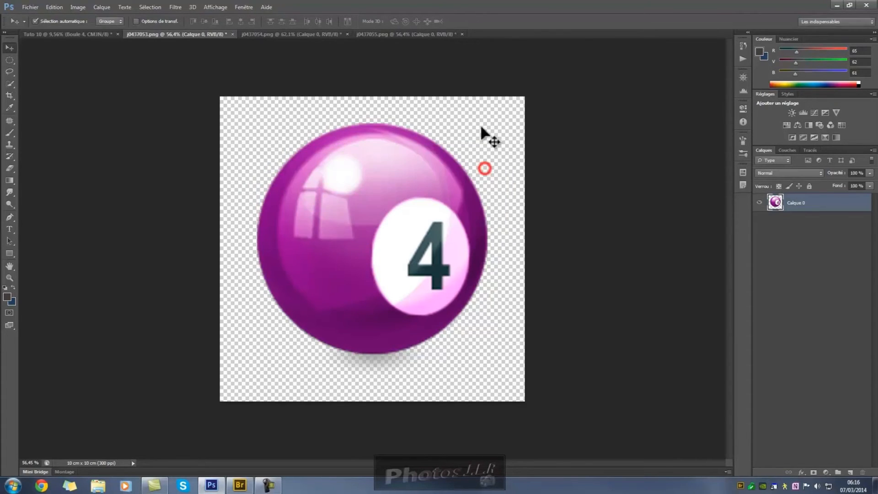
# - Close j0437053.png without saving and move the number 4 ball just below the upper horizontal guide, left of the first vertical guide
pyautogui.click(233, 33)
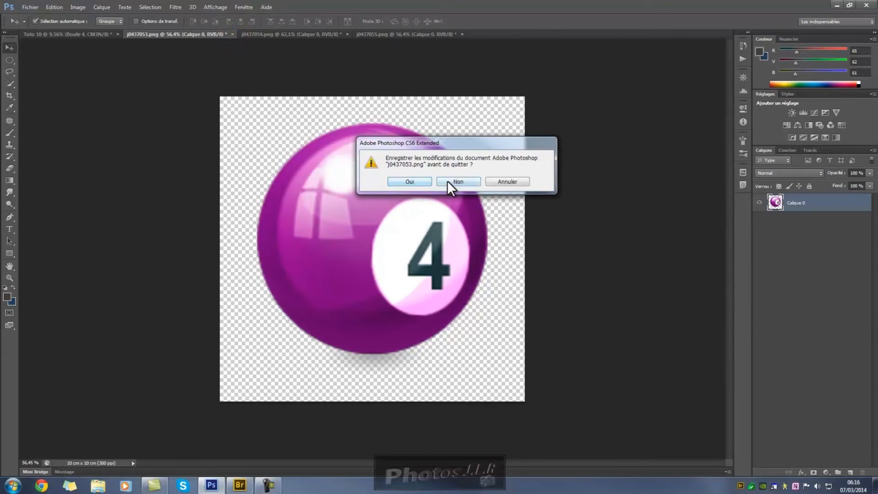
pyautogui.click(454, 181)
pyautogui.moveTo(278, 84); pyautogui.dragTo(297, 177)
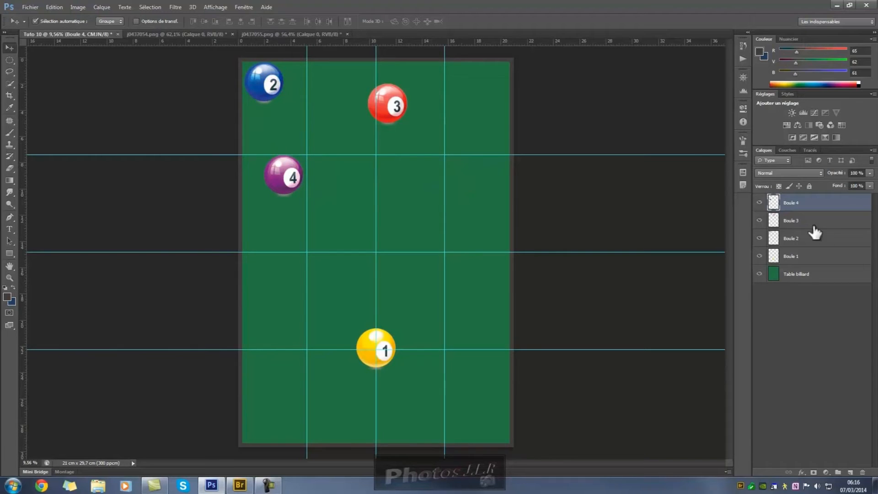
# - Duplicate the orange number 5 ball layer from j0437054.png into Tuto 10 as Boule 5
pyautogui.click(177, 34)
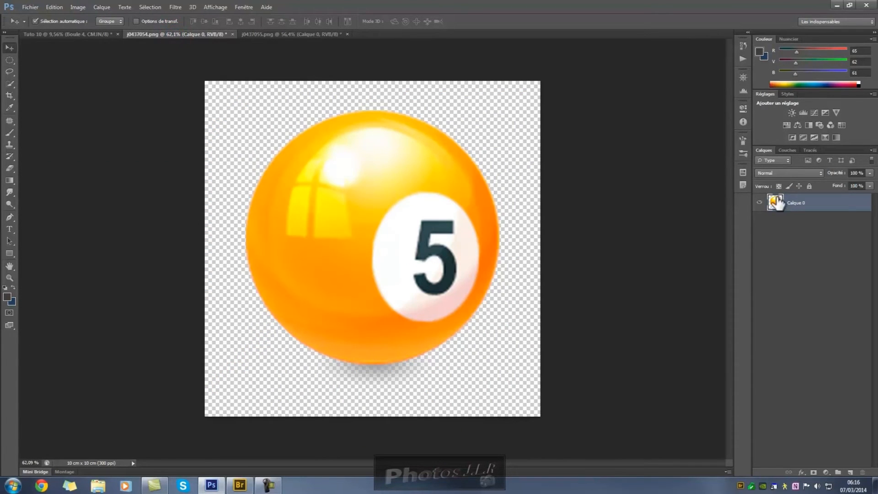
pyautogui.rightClick(850, 204)
pyautogui.click(721, 156)
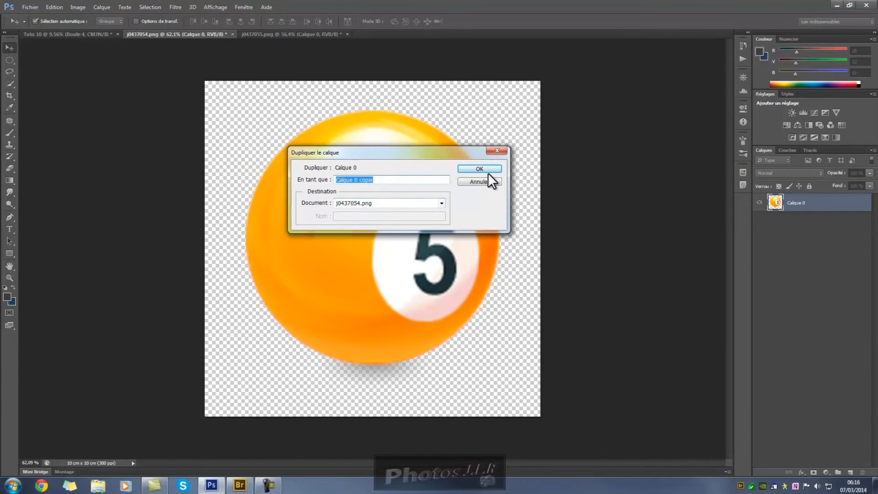
pyautogui.write('Boule 5')
pyautogui.click(443, 202)
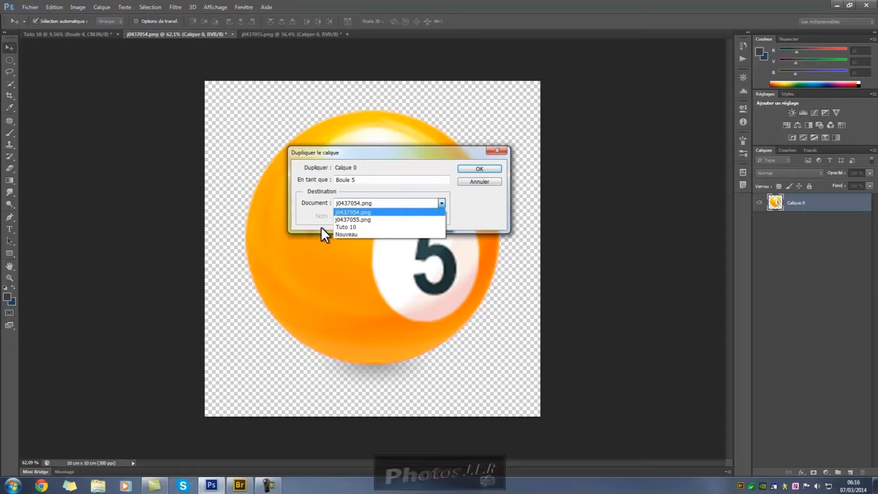
pyautogui.click(353, 226)
pyautogui.click(485, 168)
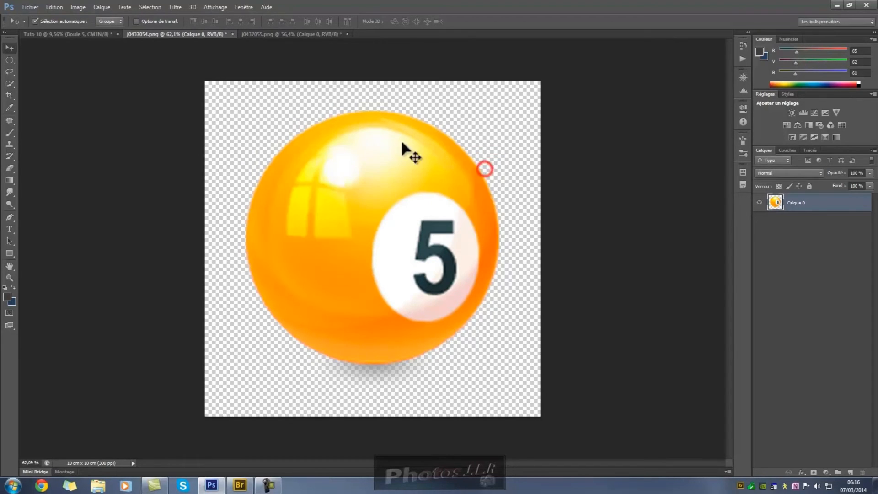
# - Close j0437054.png without saving and move the number 5 ball near the crossing of the upper horizontal and rightmost vertical guides
pyautogui.click(232, 34)
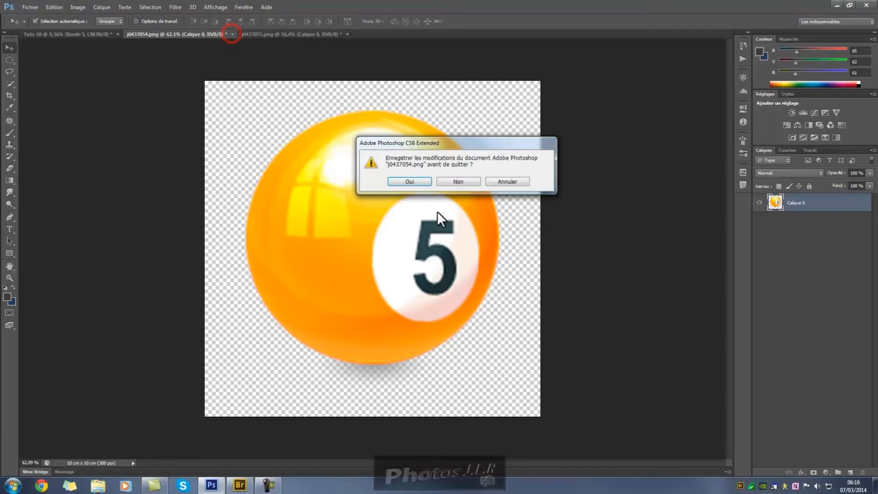
pyautogui.click(461, 183)
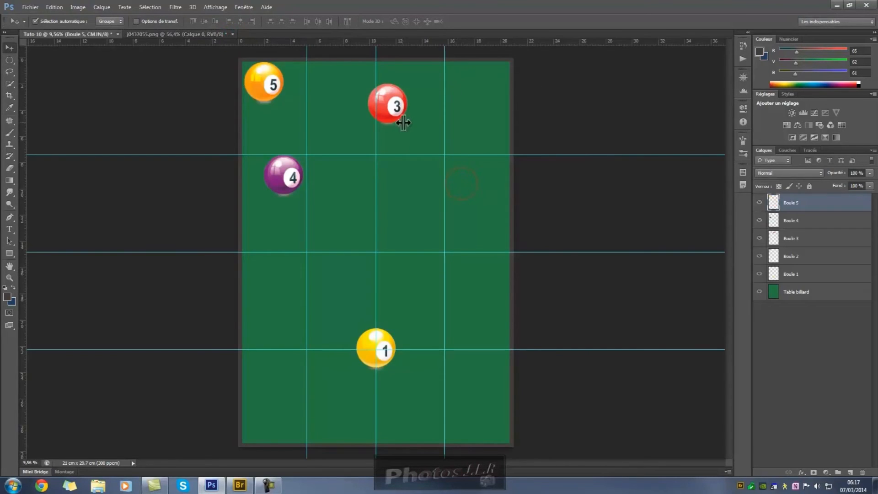
pyautogui.moveTo(274, 84); pyautogui.dragTo(470, 147)
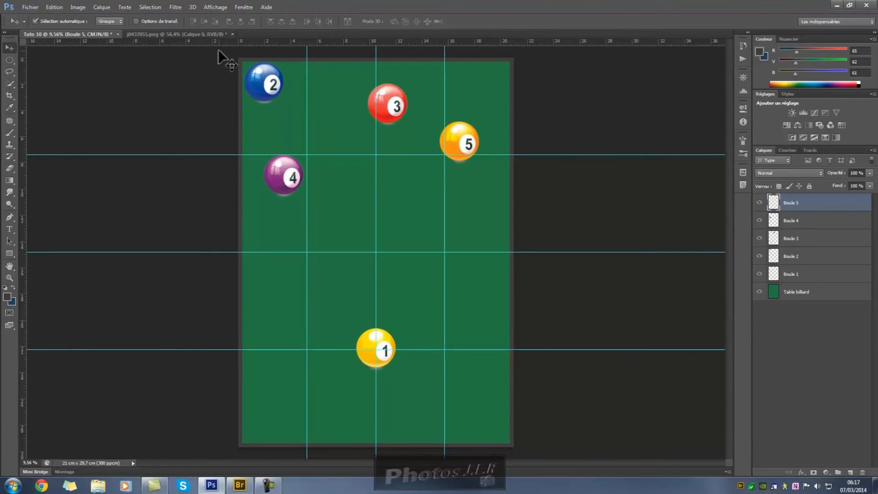
# - Duplicate the green number 6 ball layer from j0437055.png into Tuto 10 as Boule 6
pyautogui.click(198, 34)
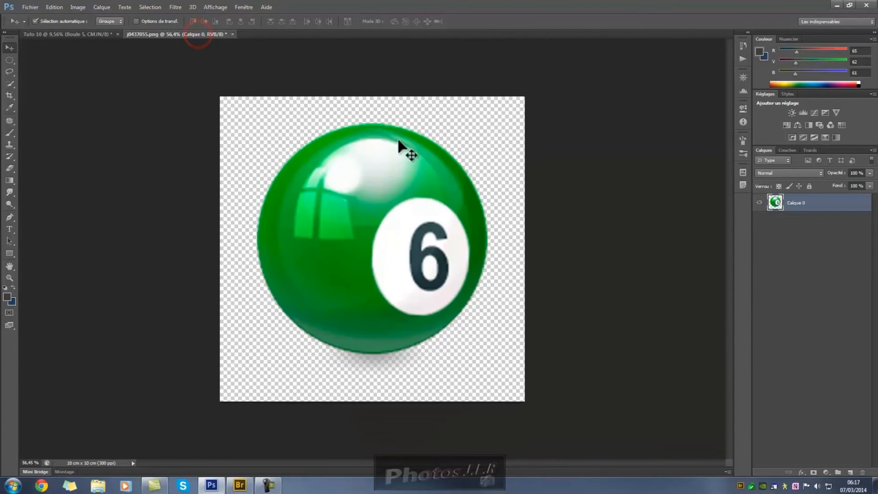
pyautogui.rightClick(825, 207)
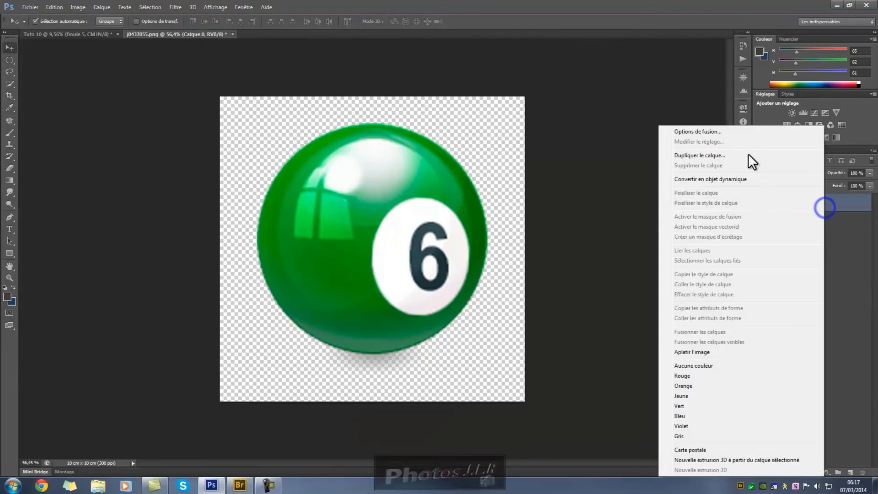
pyautogui.click(699, 155)
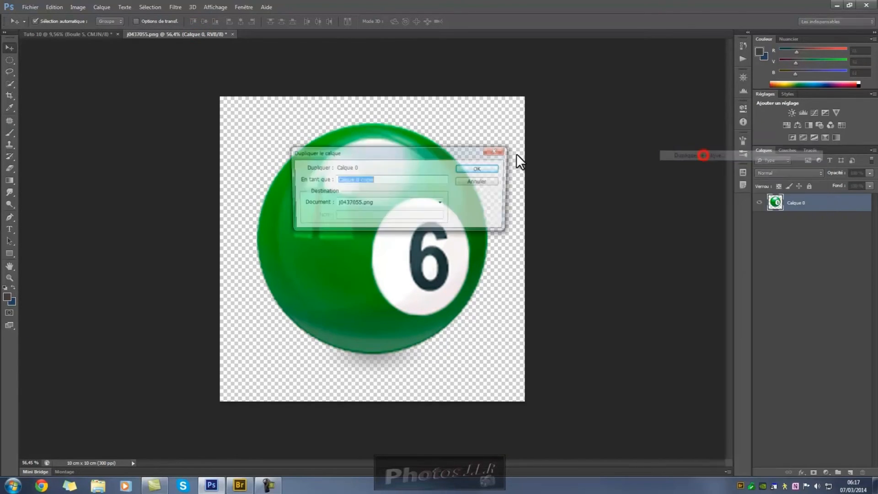
pyautogui.write('Boule')
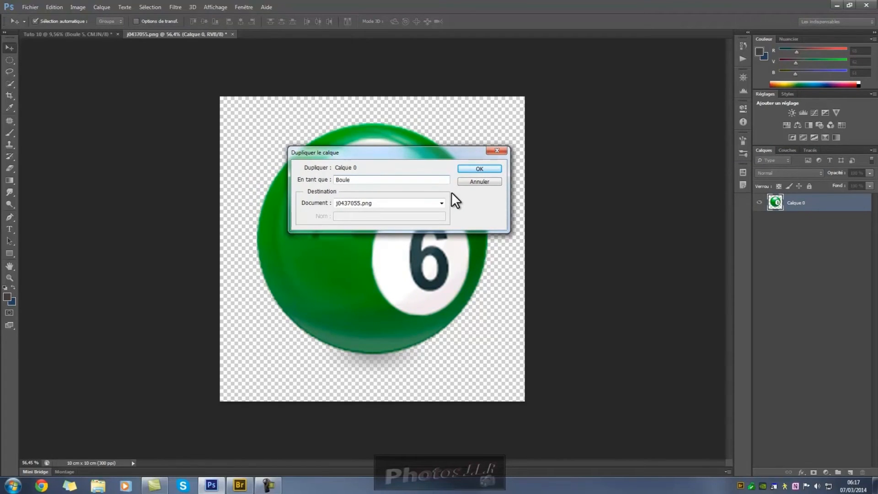
pyautogui.write(' 10')
pyautogui.press('BackSpace')
pyautogui.press('BackSpace')
pyautogui.write('6')
pyautogui.click(442, 202)
pyautogui.click(361, 218)
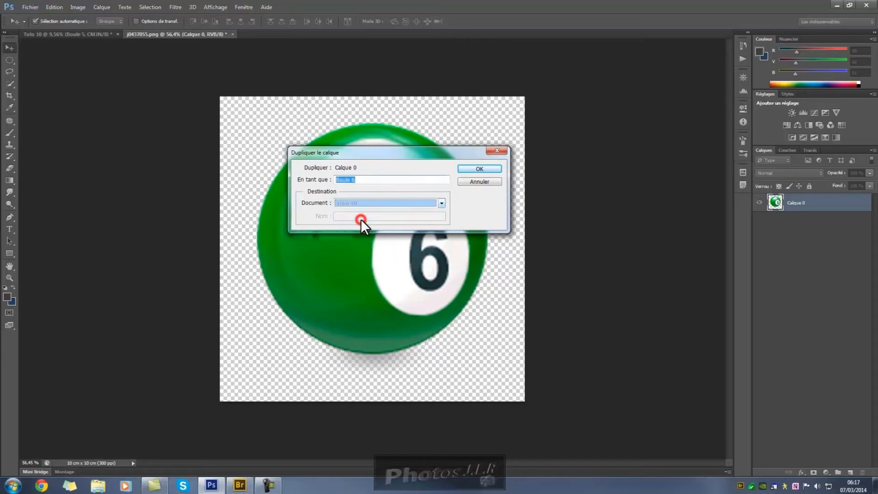
pyautogui.click(479, 168)
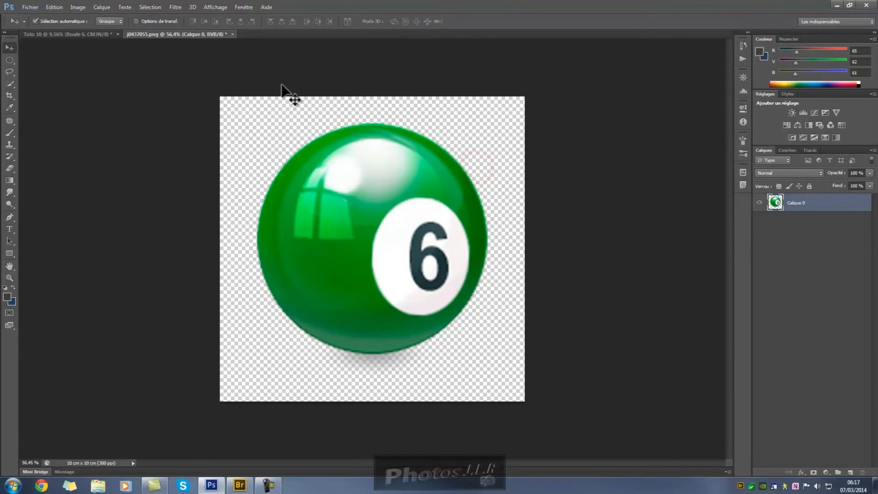
# - Close j0437055.png without saving and move the number 6 ball between the number 2 and number 3 balls
pyautogui.click(233, 34)
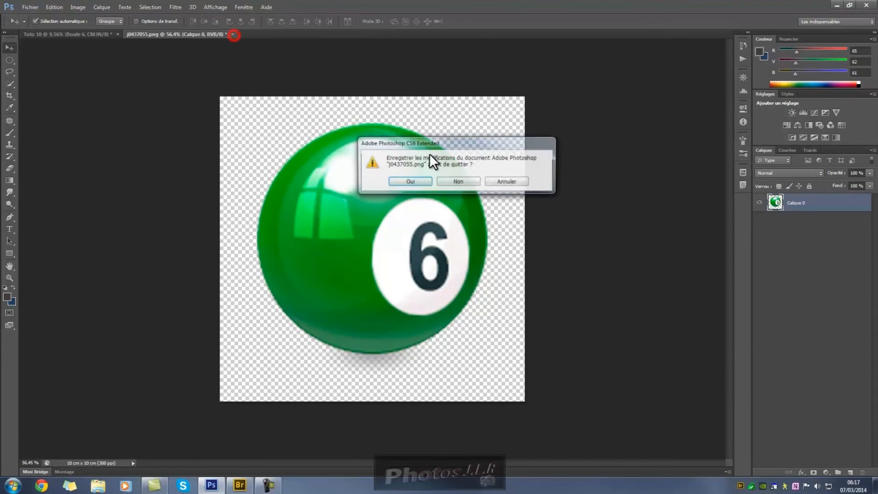
pyautogui.click(464, 180)
pyautogui.moveTo(253, 69); pyautogui.dragTo(307, 83)
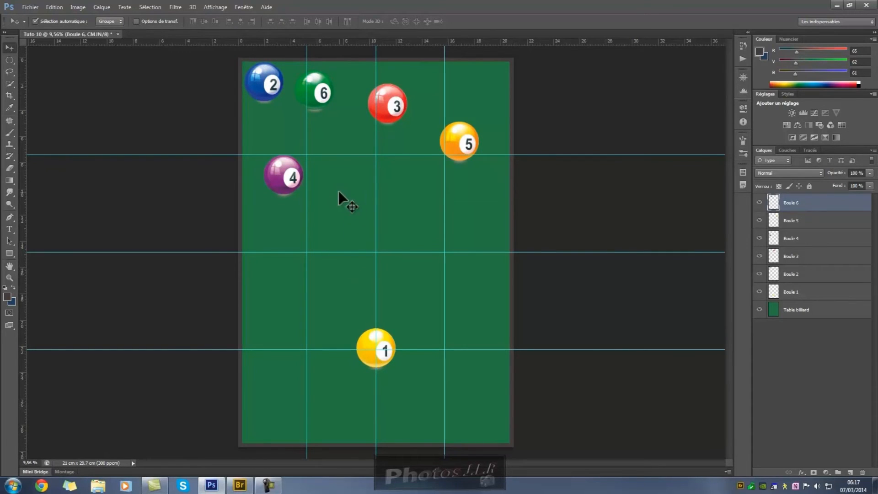
# - Try automatic layer selection by picking the number 1 ball and the number 4 ball directly on the canvas
pyautogui.moveTo(384, 349)
pyautogui.mouseDown()
pyautogui.moveTo(375, 351)
pyautogui.moveTo(384, 350)
pyautogui.mouseUp()
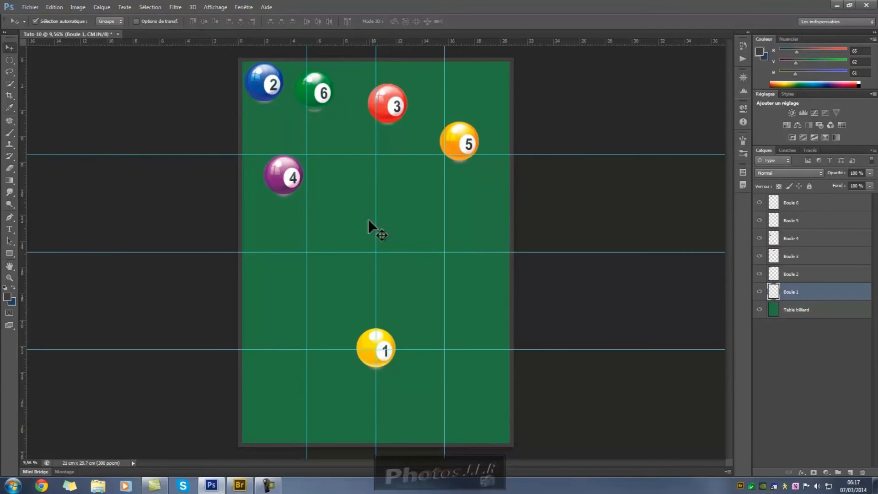
pyautogui.click(35, 21)
pyautogui.click(275, 175)
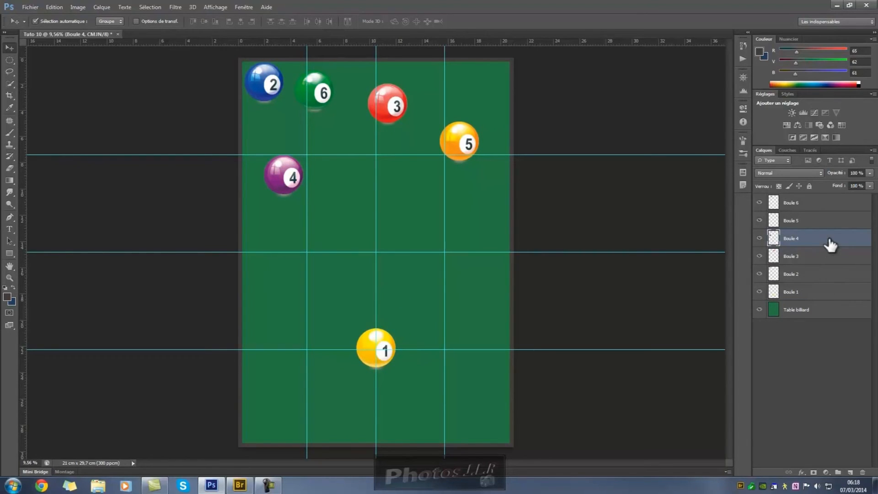
# - Centre the number 1 ball on the crossing of the lowest horizontal and middle vertical guides using Free Transform
pyautogui.click(382, 348)
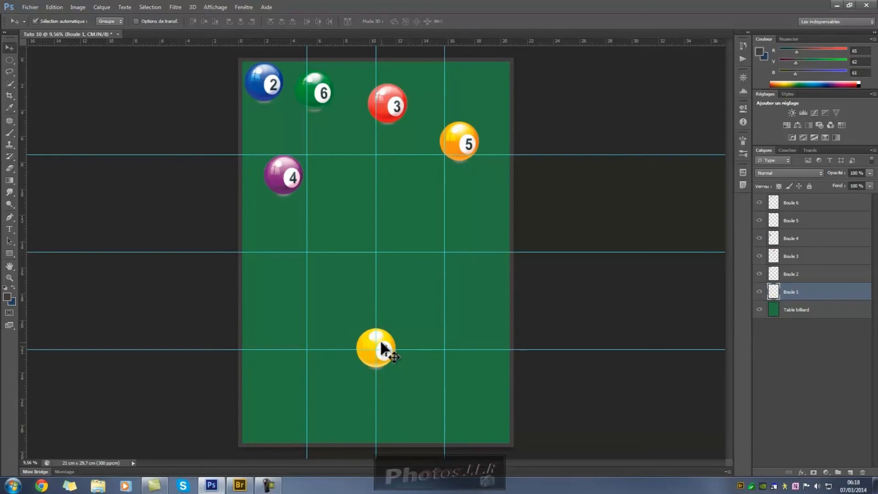
pyautogui.scroll(4, 380, 338)
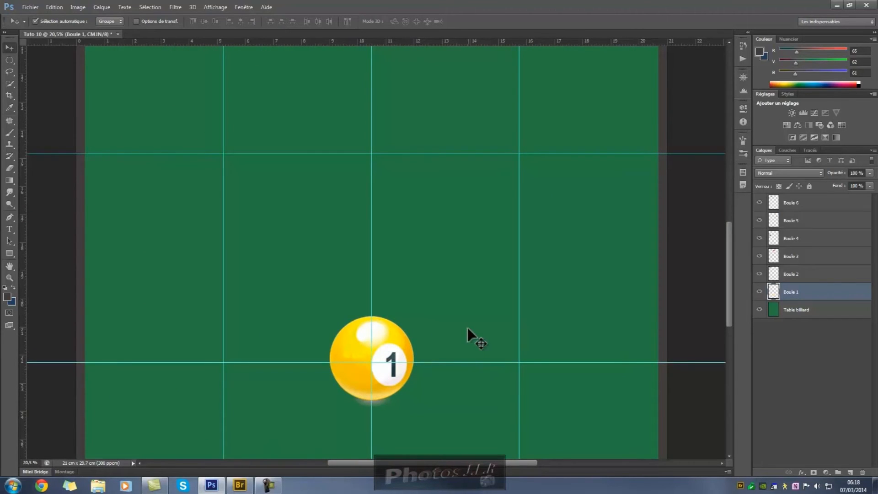
pyautogui.hotkey('ctrl', 't')
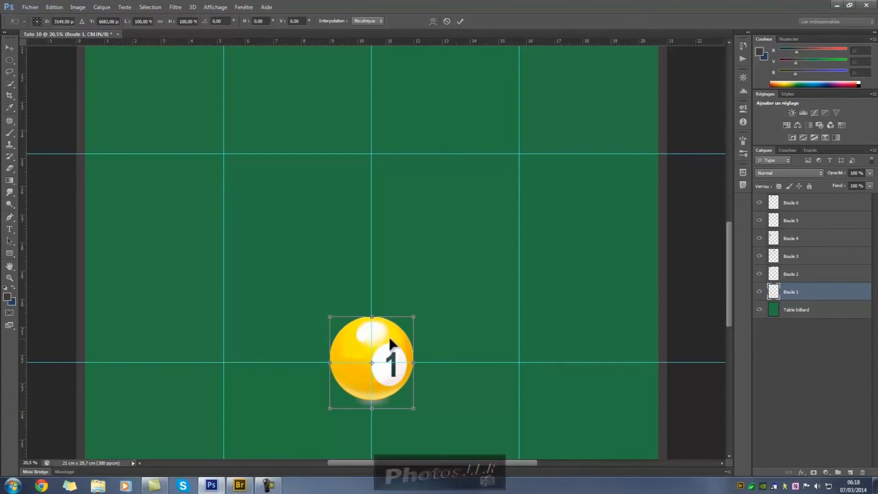
pyautogui.moveTo(397, 336); pyautogui.dragTo(389, 337)
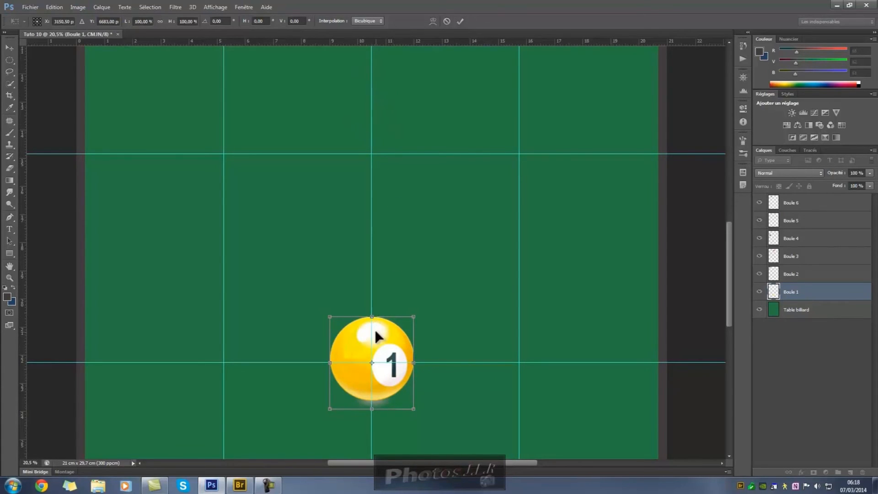
pyautogui.moveTo(405, 324); pyautogui.dragTo(404, 323)
pyautogui.scroll(3, 425, 337)
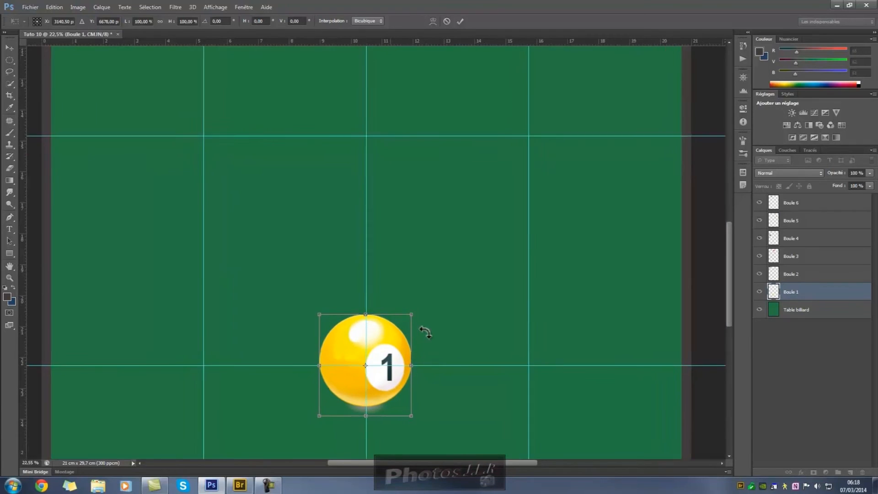
pyautogui.scroll(1, 426, 339)
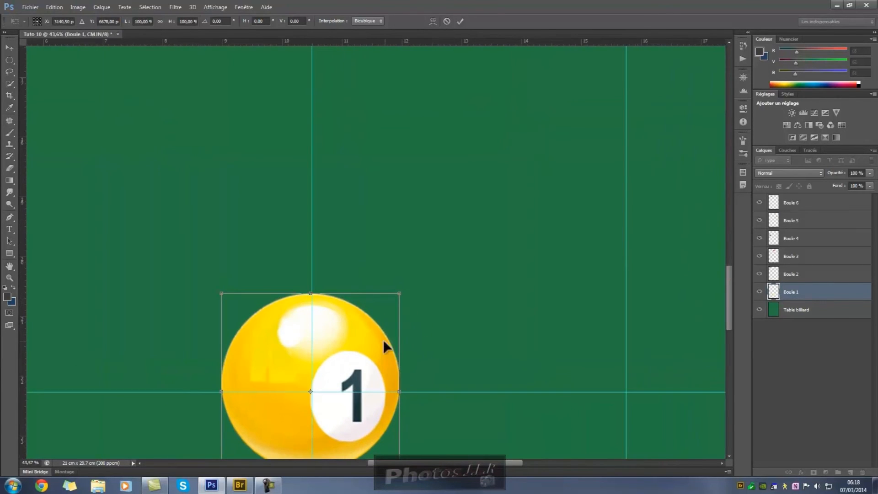
pyautogui.moveTo(378, 313); pyautogui.dragTo(380, 314)
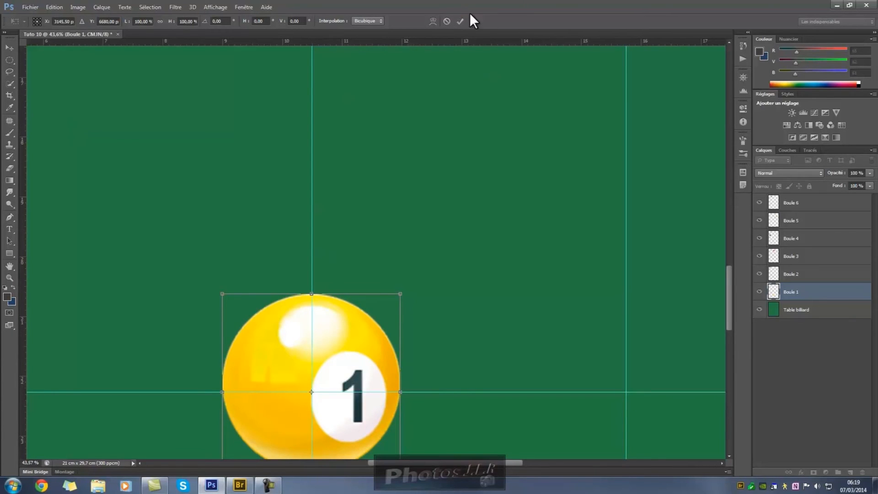
pyautogui.click(460, 21)
# - Move the number 3 ball to the crossing of the middle horizontal and leftmost vertical guides, checking its centre with Free Transform
pyautogui.scroll(-3, 467, 89)
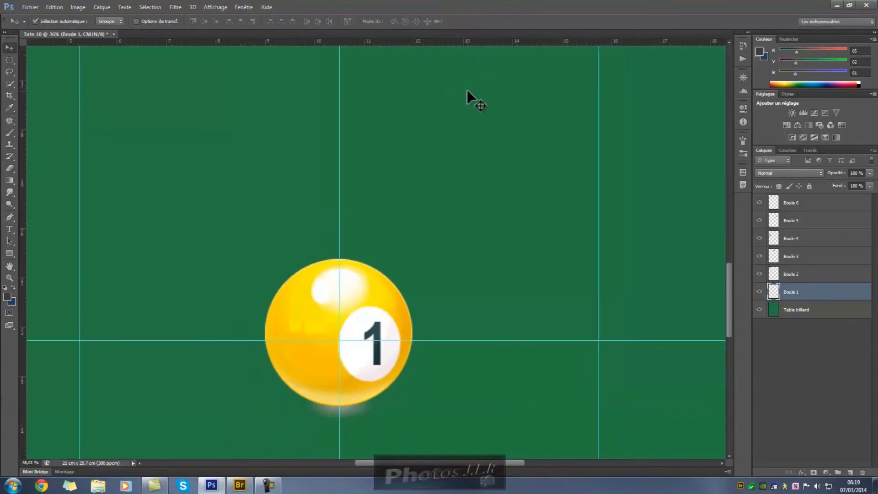
pyautogui.scroll(-2, 468, 98)
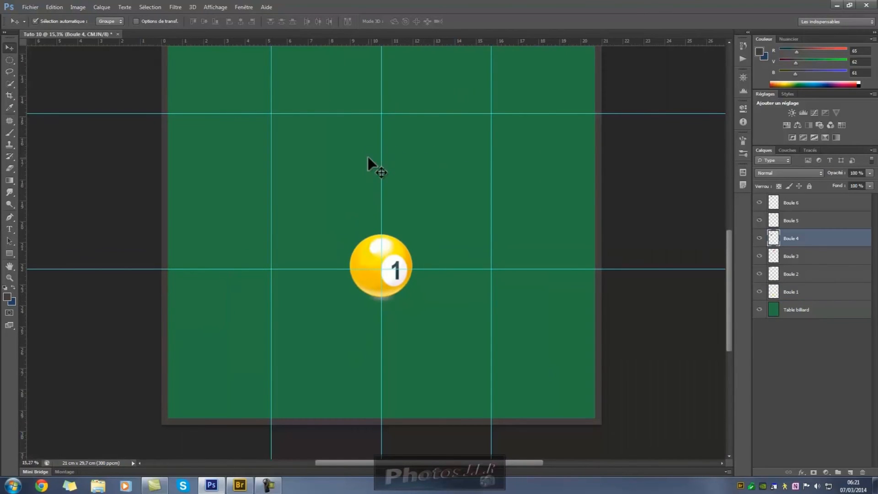
pyautogui.moveTo(401, 151); pyautogui.dragTo(412, 366)
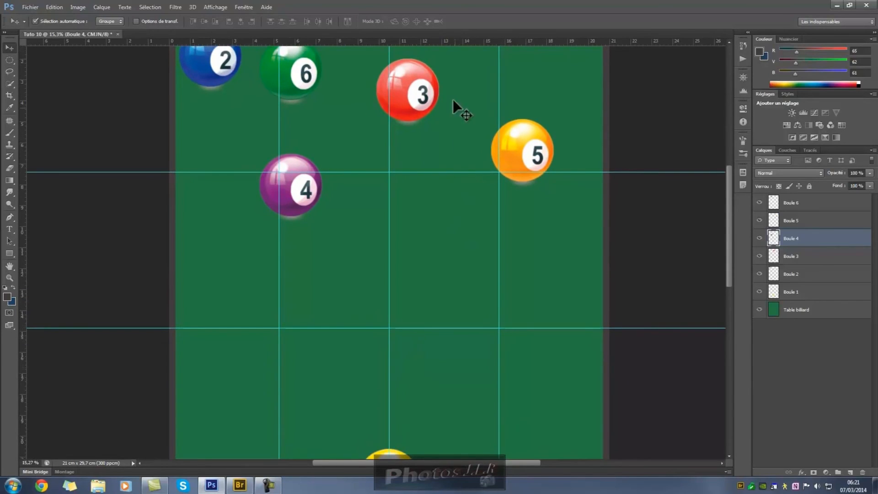
pyautogui.moveTo(421, 96); pyautogui.dragTo(293, 330)
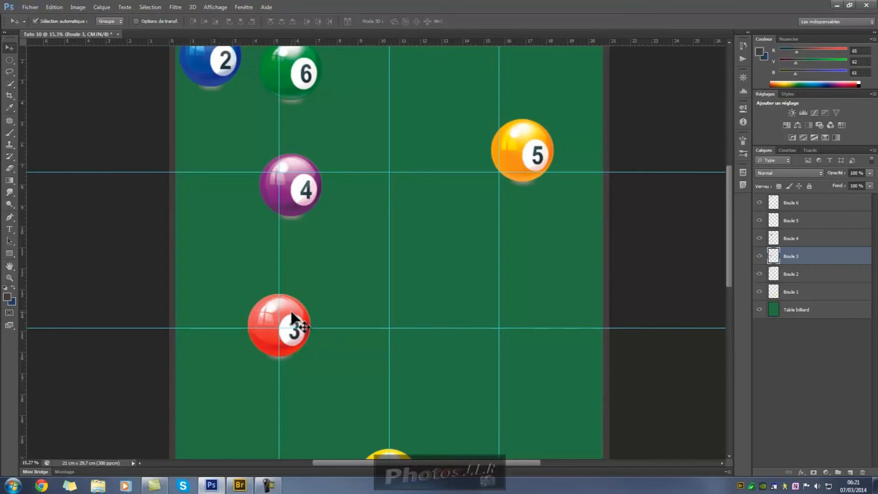
pyautogui.hotkey('ctrl', 't')
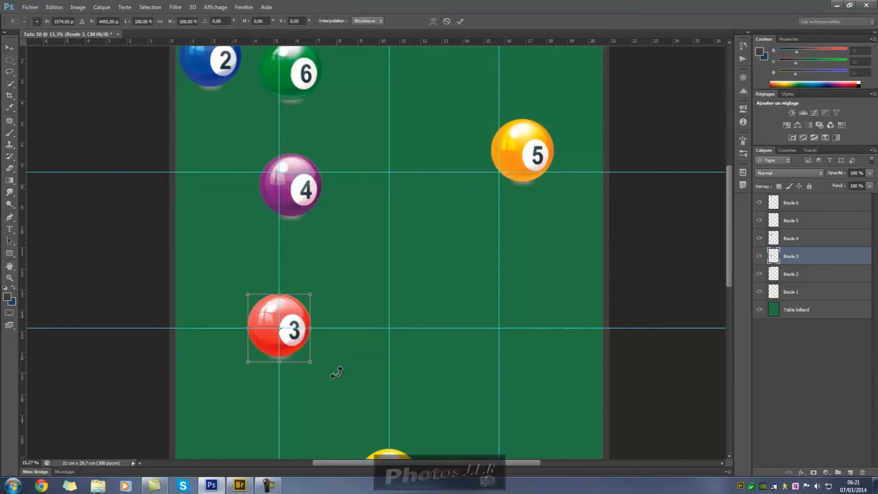
pyautogui.scroll(2, 311, 346)
pyautogui.scroll(4, 312, 324)
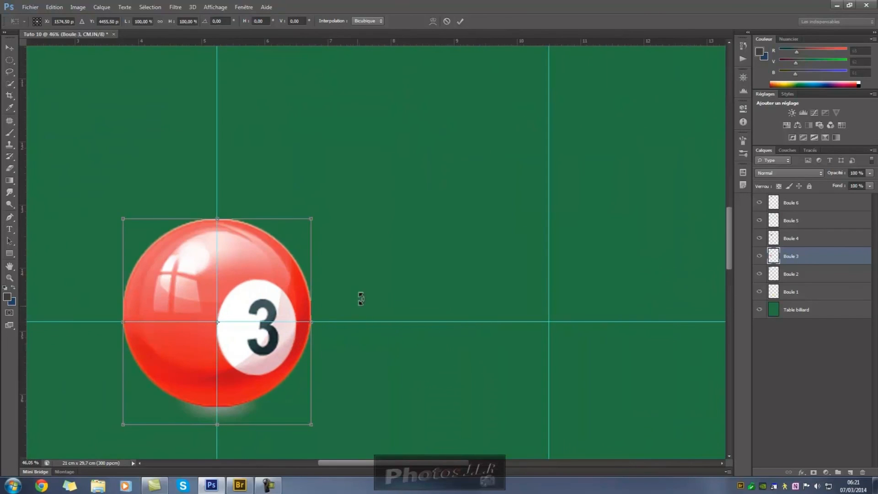
pyautogui.scroll(2, 364, 296)
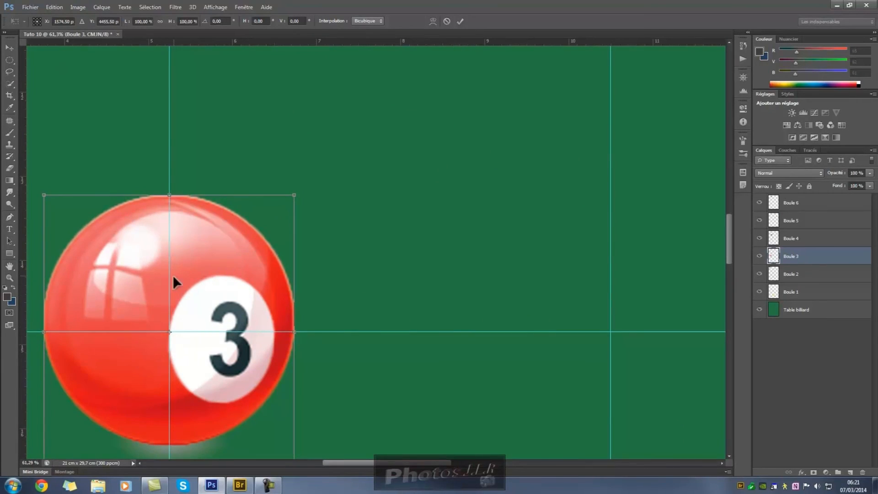
pyautogui.scroll(-4, 423, 213)
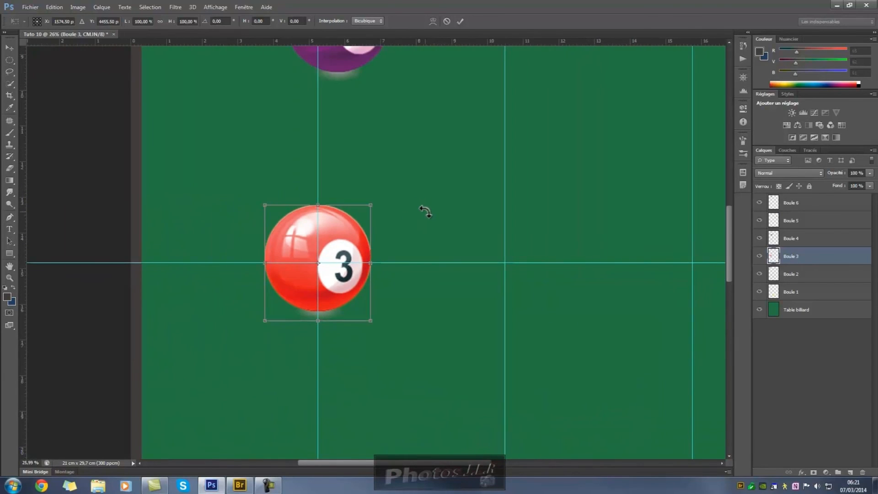
pyautogui.click(460, 21)
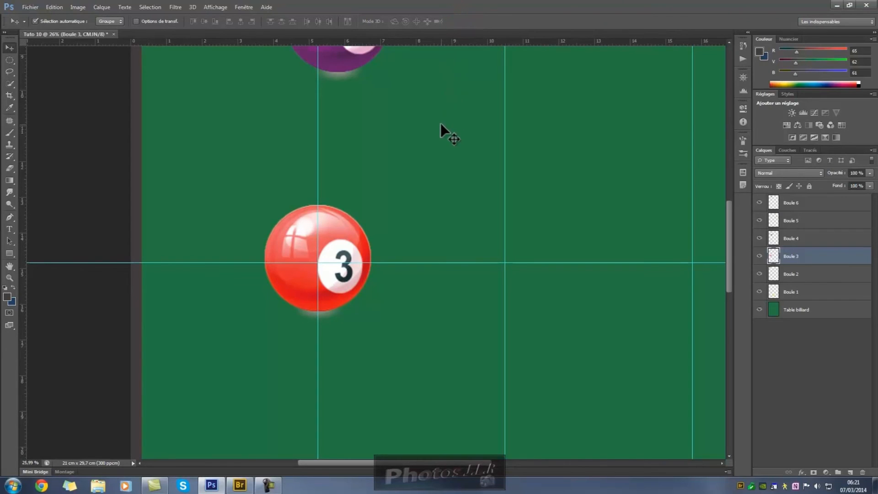
# - Move the number 4 ball to the crossing of the middle horizontal and rightmost vertical guides, checking its centre with Free Transform
pyautogui.moveTo(438, 136); pyautogui.dragTo(297, 157)
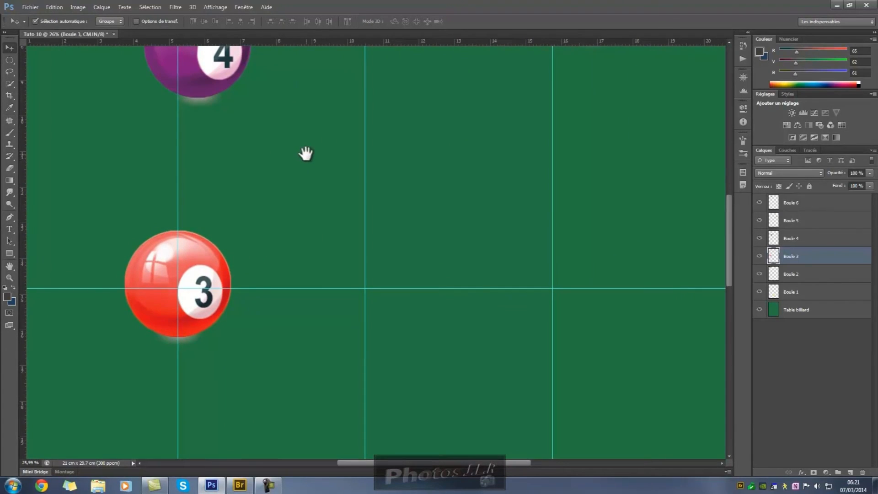
pyautogui.keyDown('alt'); pyautogui.scroll(-3, 305, 152); pyautogui.keyUp('alt')
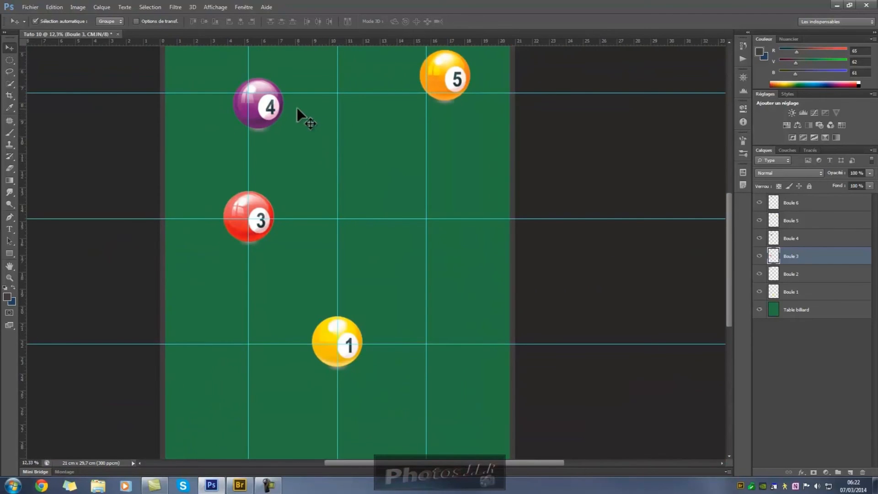
pyautogui.moveTo(263, 110); pyautogui.dragTo(425, 224)
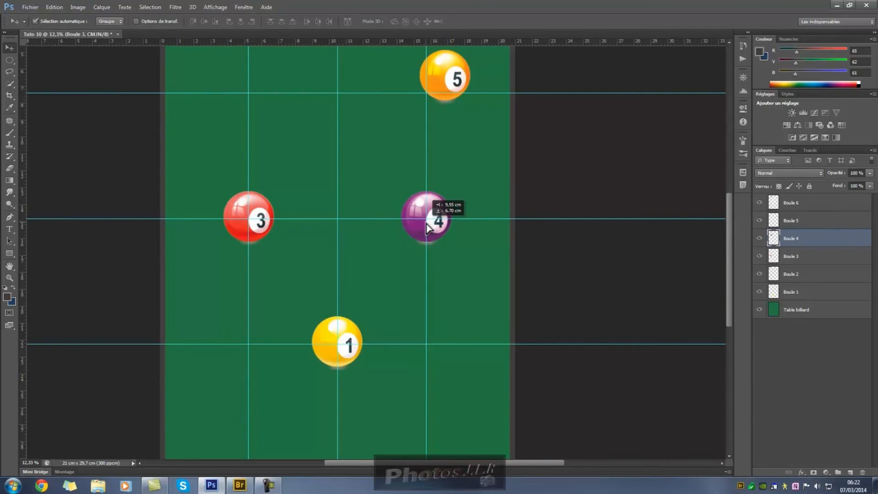
pyautogui.moveTo(426, 222); pyautogui.dragTo(426, 222)
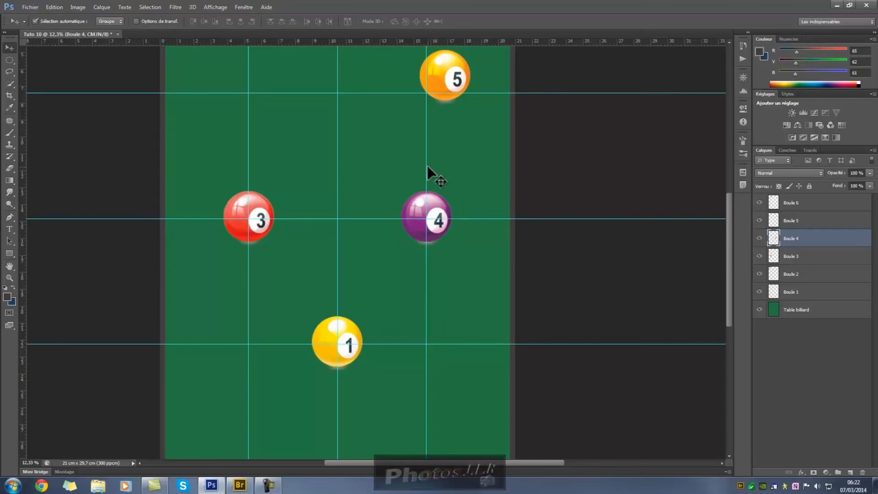
pyautogui.hotkey('ctrl', 't')
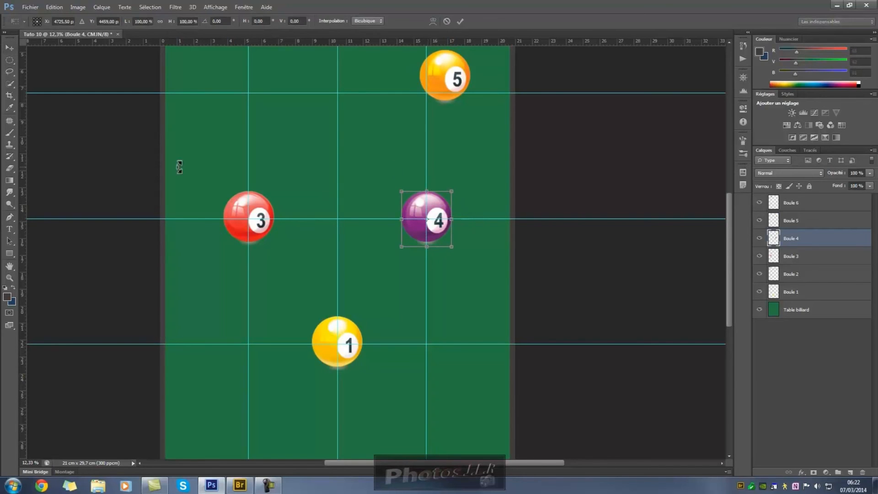
pyautogui.scroll(5, 442, 220)
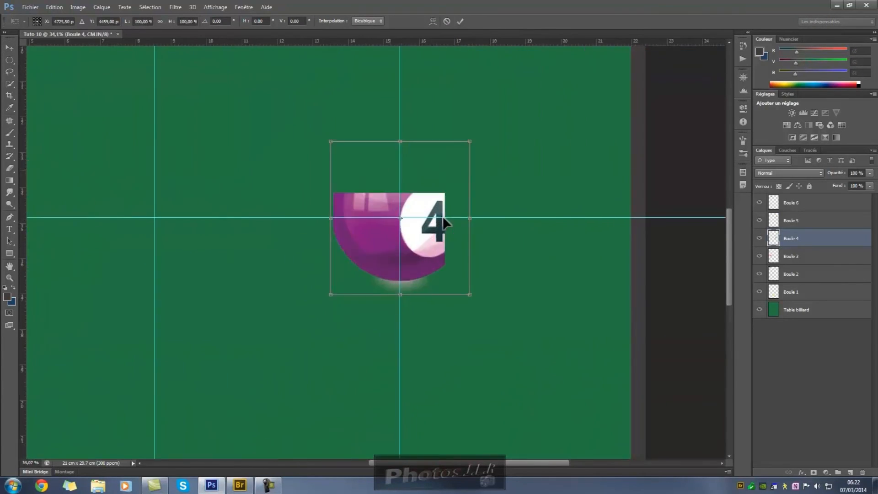
pyautogui.scroll(1, 444, 215)
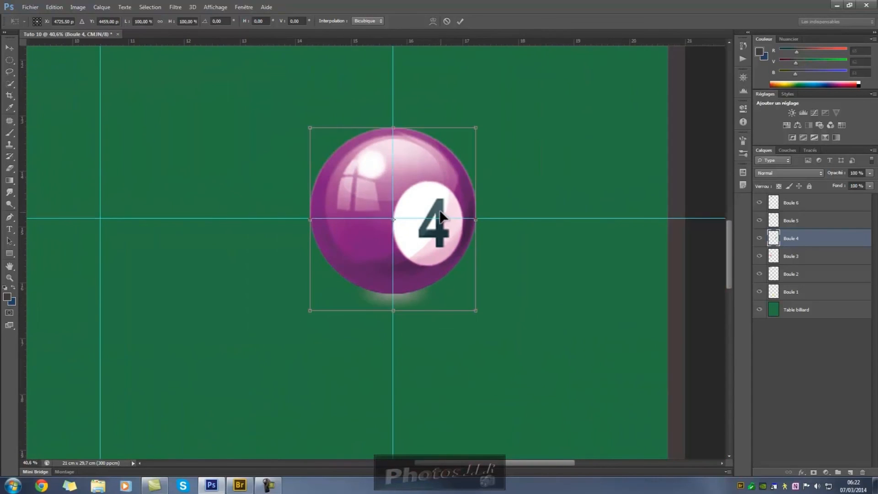
pyautogui.scroll(-6, 443, 213)
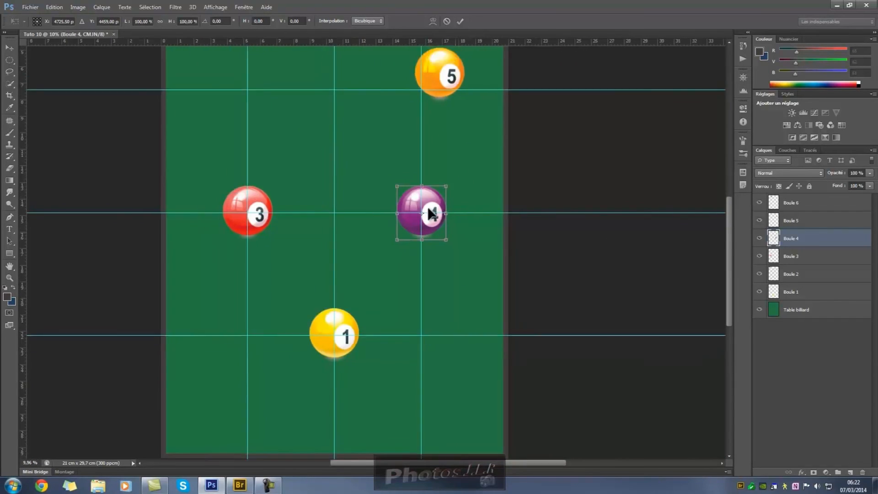
pyautogui.scroll(-1, 432, 213)
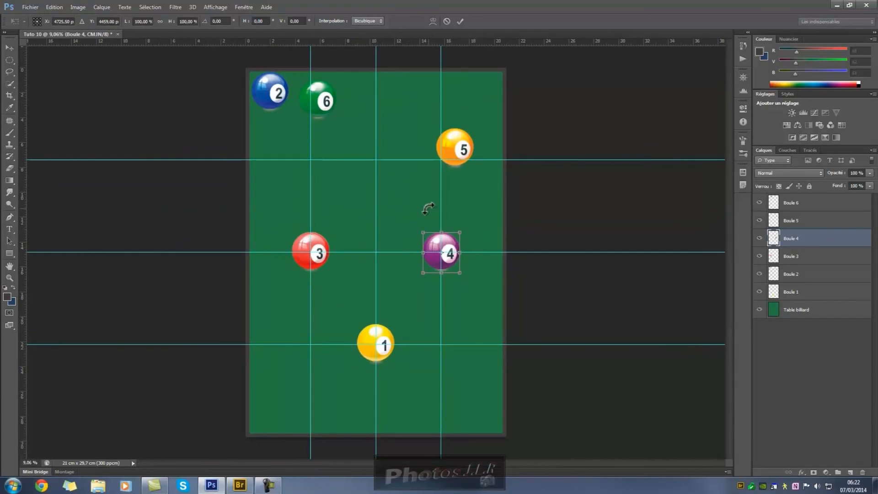
pyautogui.click(443, 21)
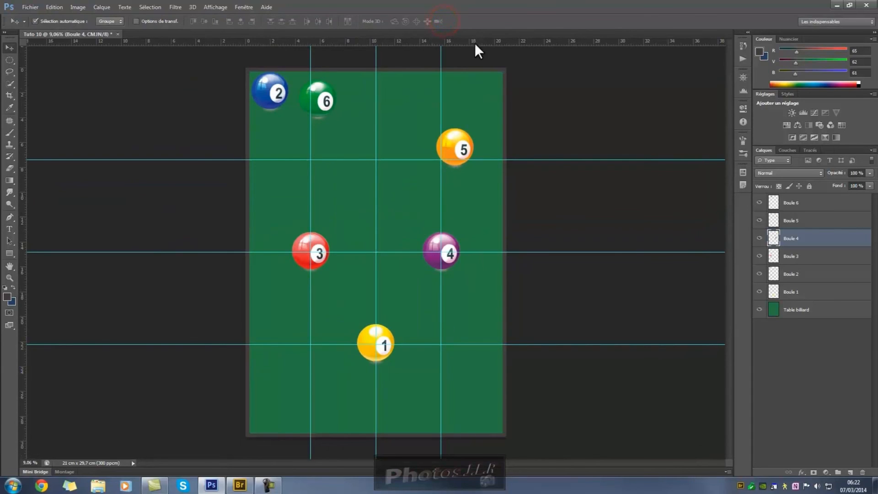
# - Place the number 5, 6 and 2 balls along the upper horizontal guide at its leftmost, middle and rightmost vertical guide crossings
pyautogui.moveTo(459, 147); pyautogui.dragTo(313, 164)
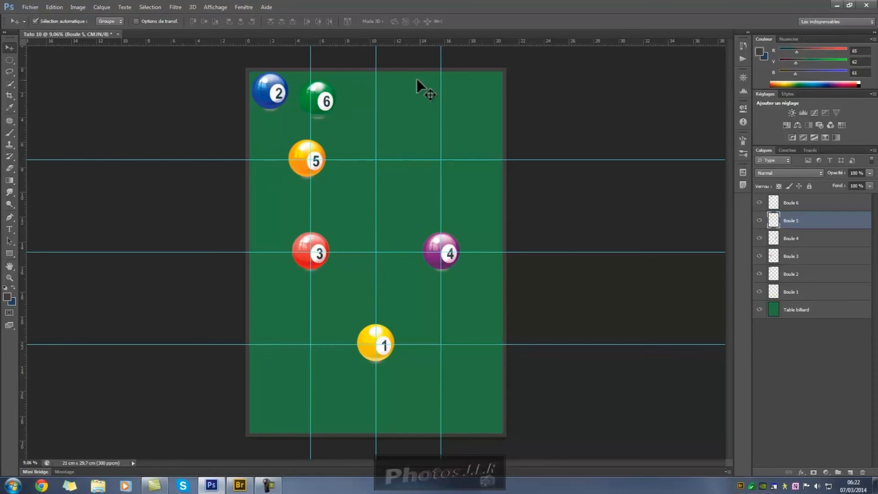
pyautogui.moveTo(320, 101); pyautogui.dragTo(380, 163)
pyautogui.moveTo(273, 91); pyautogui.dragTo(439, 167)
pyautogui.click(317, 160)
pyautogui.moveTo(316, 160); pyautogui.dragTo(340, 155)
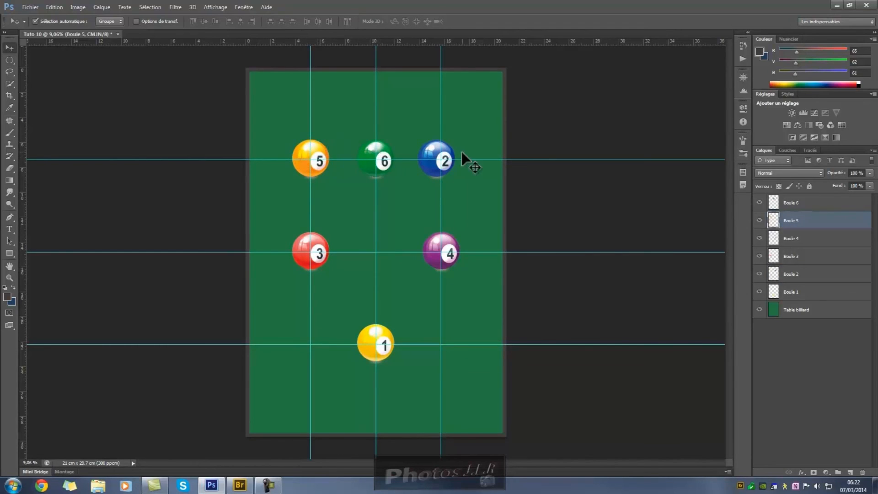
pyautogui.click(446, 154)
pyautogui.moveTo(447, 155); pyautogui.dragTo(451, 157)
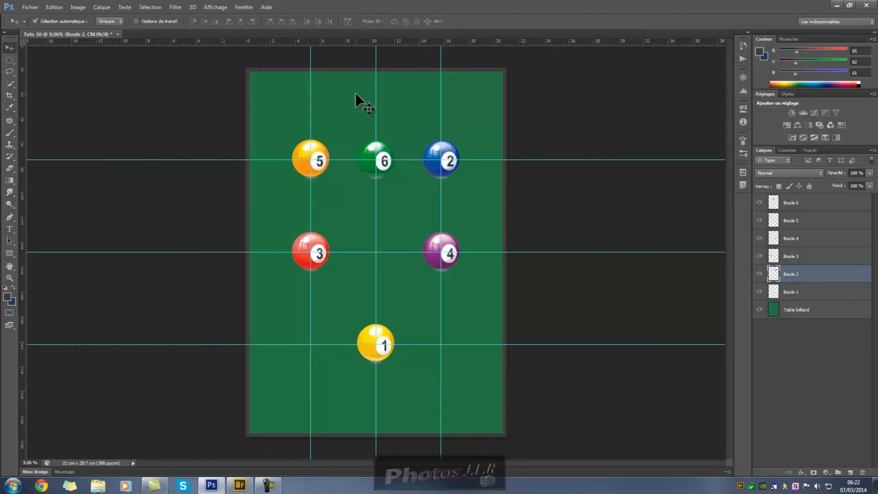
# - Check the centring of the number 2 and number 6 balls on their guide crossings with Free Transform
pyautogui.hotkey('ctrl', 't')
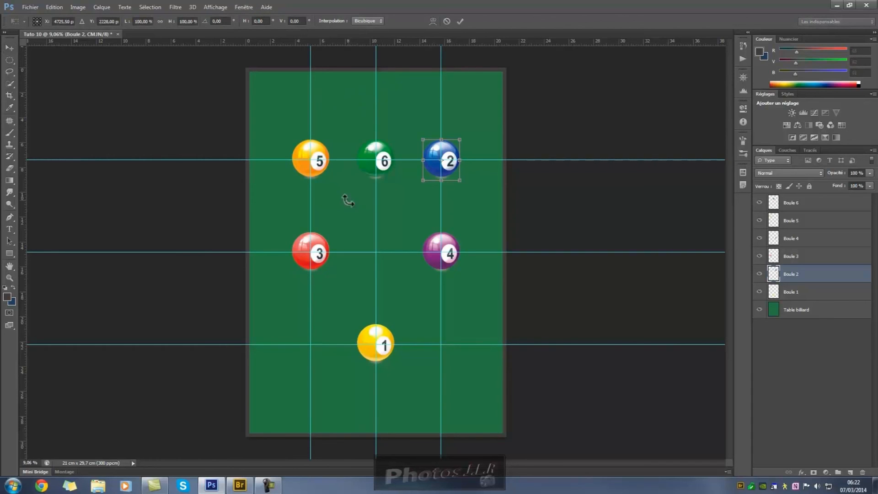
pyautogui.scroll(3, 466, 180)
pyautogui.scroll(2, 496, 102)
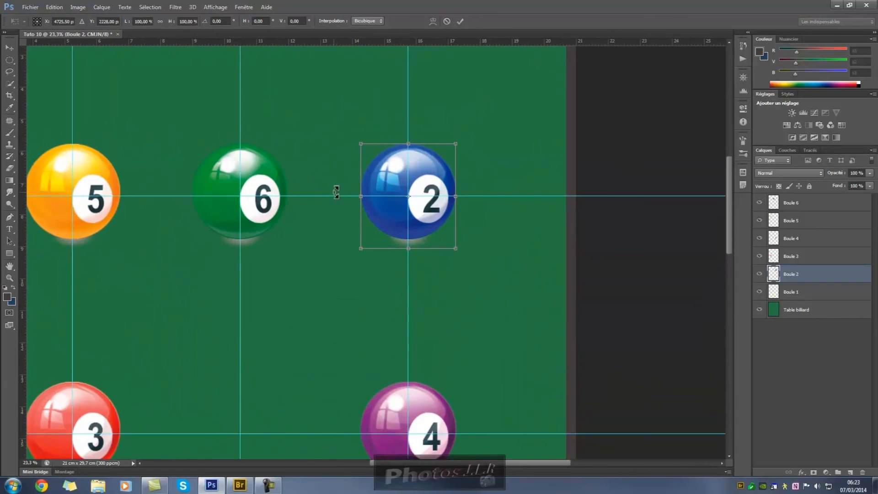
pyautogui.click(460, 21)
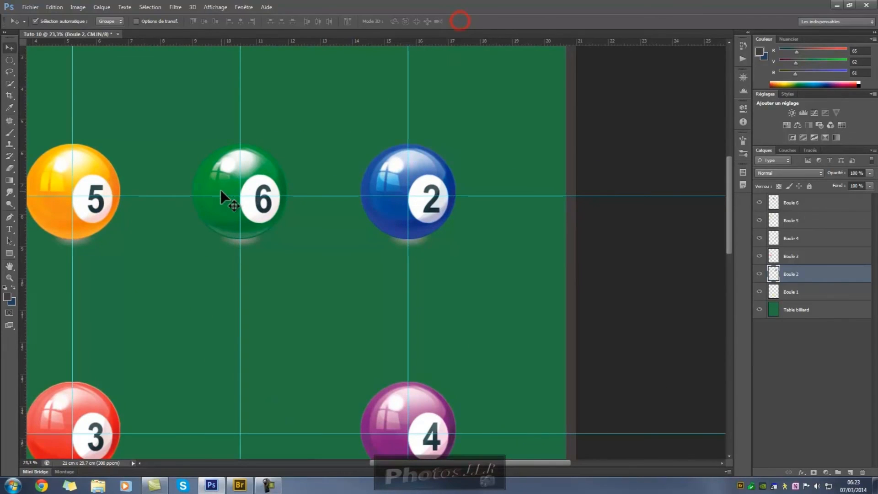
pyautogui.click(235, 184)
pyautogui.hotkey('ctrl', 't')
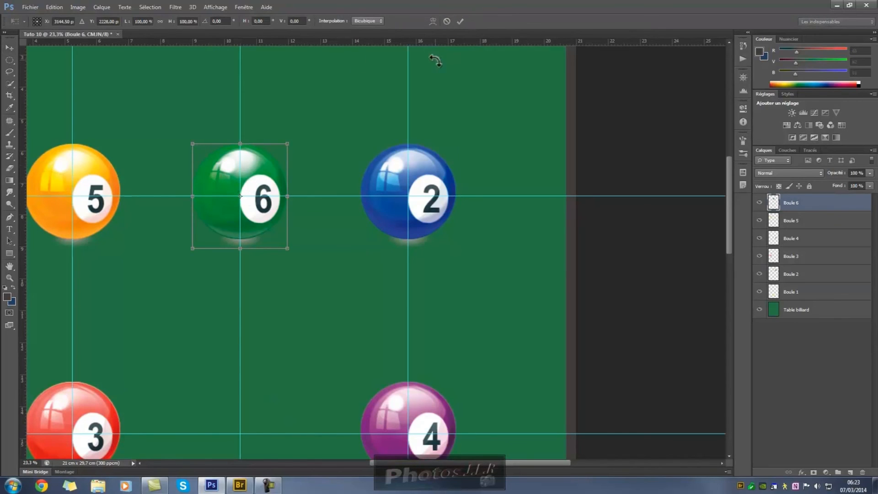
pyautogui.click(460, 21)
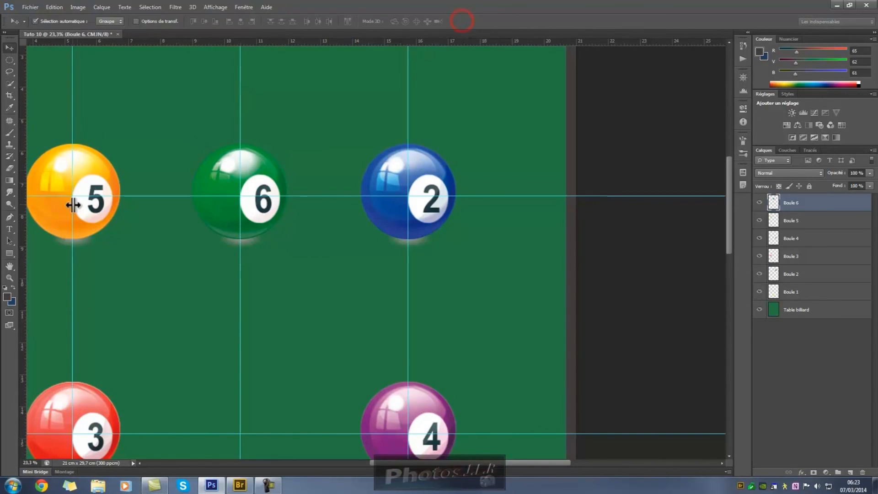
# - Nudge the number 5 ball's centre onto the crossing of the upper horizontal and leftmost vertical guides using Free Transform
pyautogui.click(98, 161)
pyautogui.hotkey('ctrl', 't')
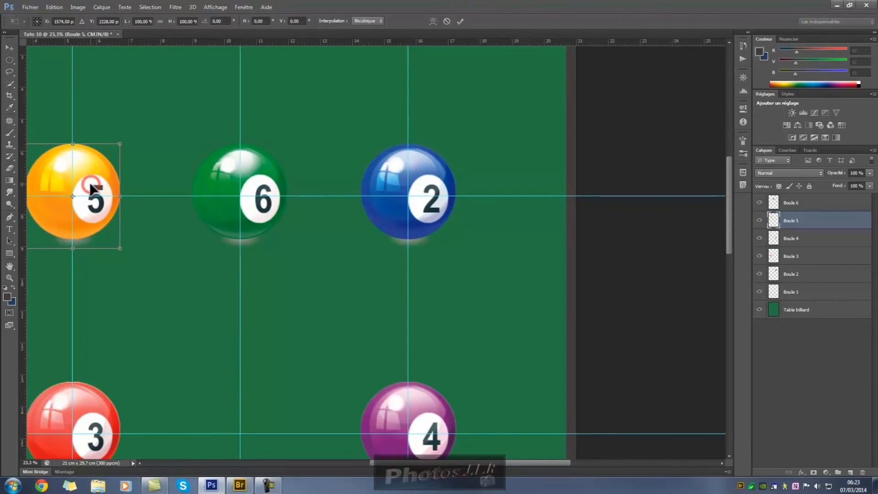
pyautogui.moveTo(91, 186); pyautogui.dragTo(92, 187)
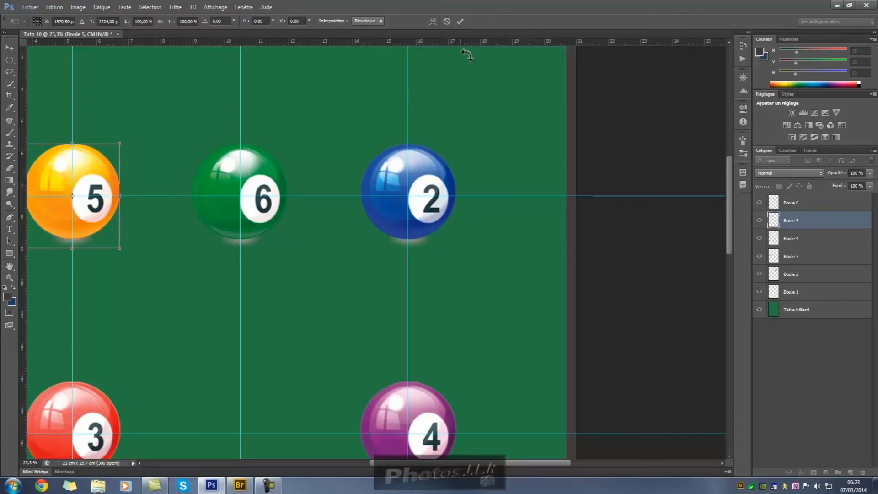
pyautogui.click(460, 22)
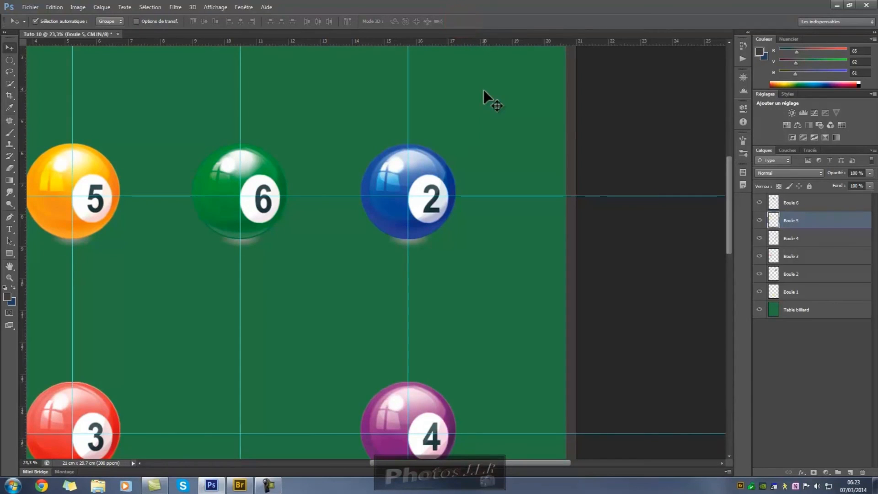
pyautogui.scroll(-5, 481, 87)
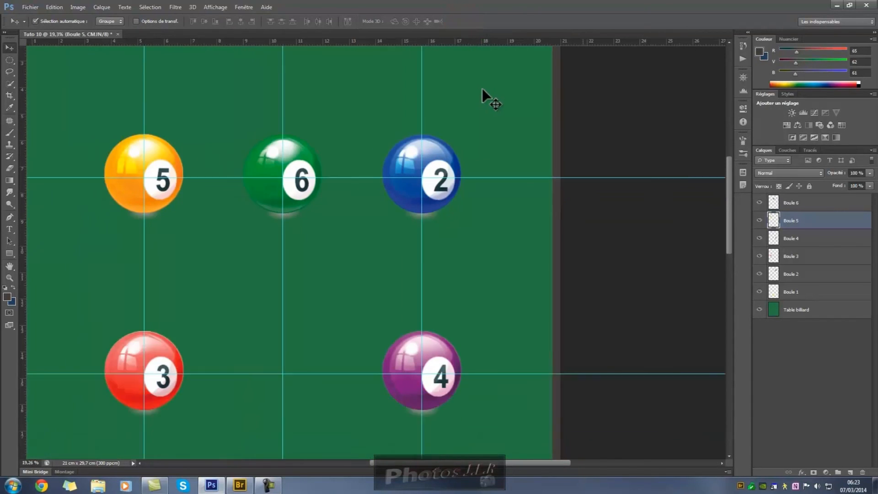